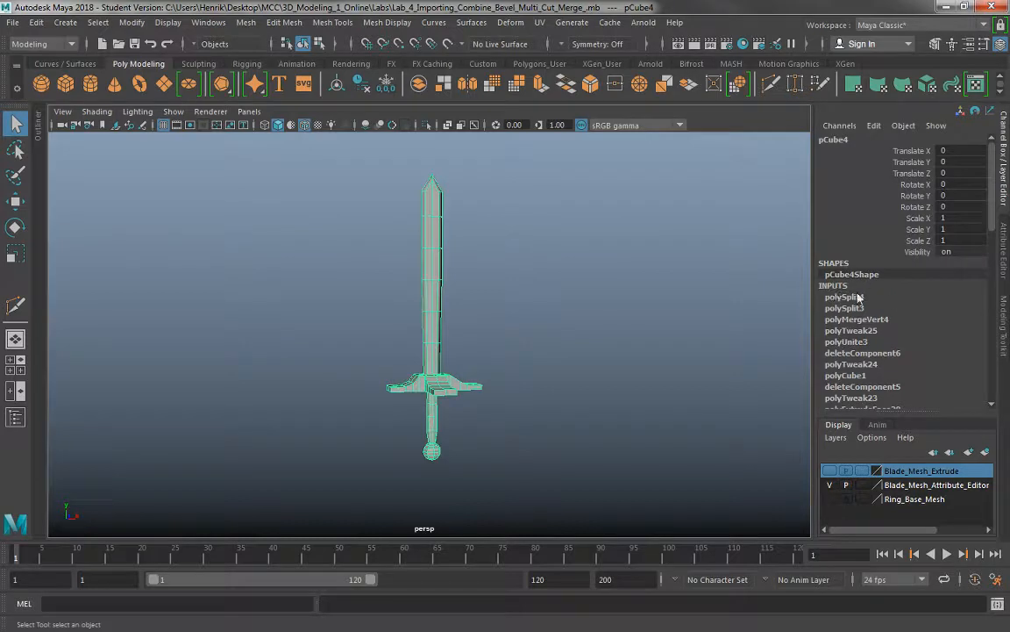
Step: Review the selected sword mesh's construction history from the newest entry down to the original polygon cube
{"action": "scroll", "coordinate": [957, 203], "scroll_direction": "down", "scroll_amount": 2}
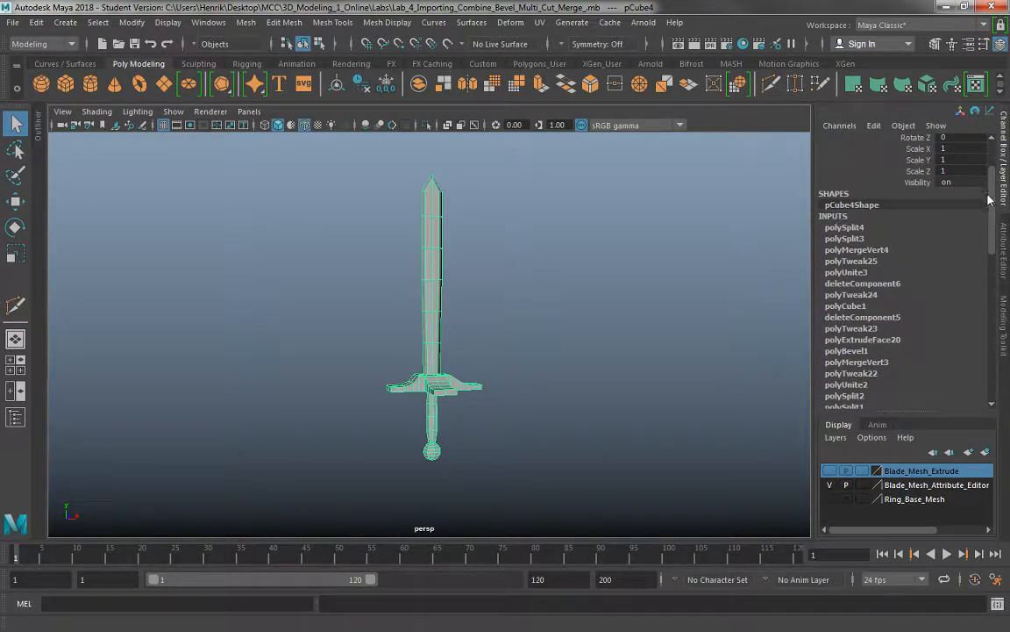
{"action": "left_click_drag", "start_coordinate": [992, 209], "coordinate": [968, 355]}
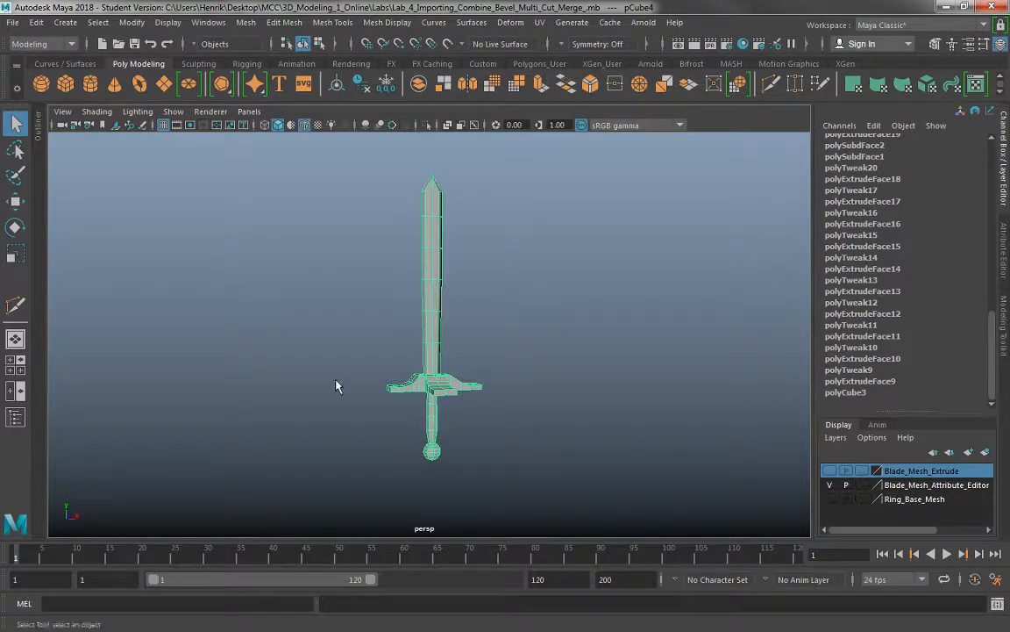
{"action": "left_click", "coordinate": [586, 268]}
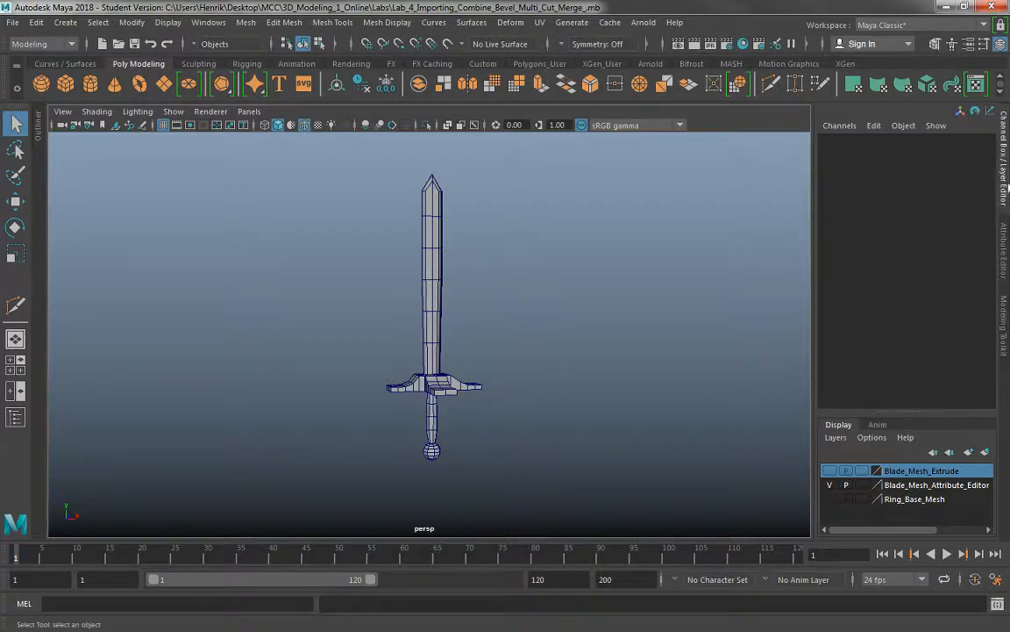
{"action": "left_click", "coordinate": [1004, 233]}
{"action": "left_click", "coordinate": [1004, 163]}
Step: Examine the sword's crossguard, blade and overall shape close up and from several angles
{"action": "left_click_drag", "start_coordinate": [200, 363], "coordinate": [511, 322], "text": "alt"}
{"action": "right_click_drag", "start_coordinate": [332, 263], "coordinate": [448, 393], "text": "alt"}
{"action": "left_click_drag", "start_coordinate": [450, 394], "coordinate": [405, 424], "text": "alt"}
{"action": "right_click_drag", "start_coordinate": [327, 343], "coordinate": [471, 374], "text": "alt"}
{"action": "middle_click_drag", "start_coordinate": [472, 318], "coordinate": [472, 300], "text": "alt"}
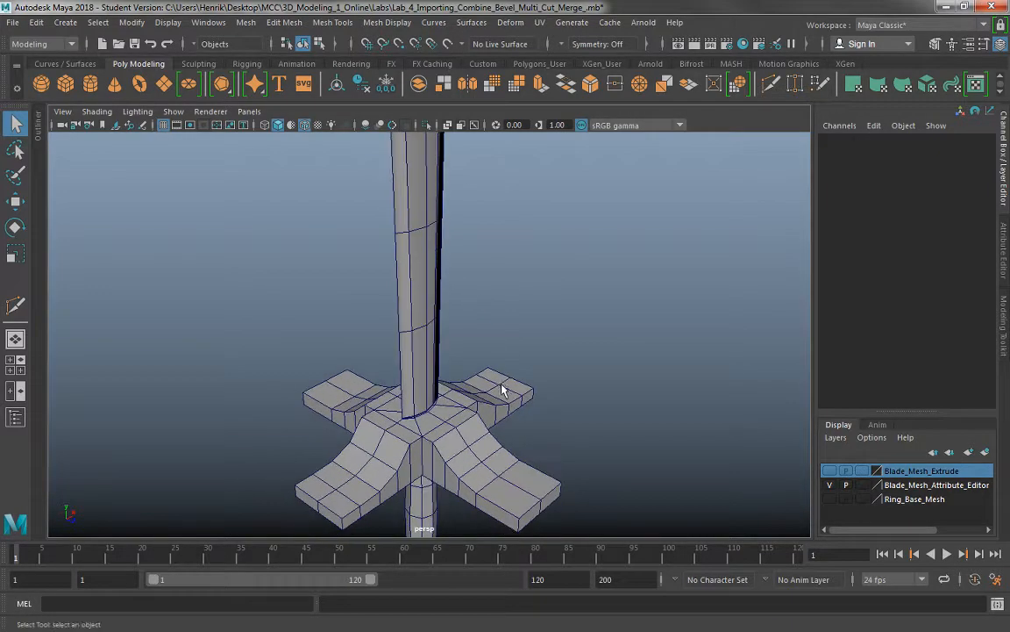
{"action": "right_click_drag", "start_coordinate": [502, 390], "coordinate": [390, 302], "text": "alt"}
{"action": "middle_click_drag", "start_coordinate": [435, 219], "coordinate": [432, 303], "text": "alt"}
{"action": "right_click_drag", "start_coordinate": [430, 300], "coordinate": [388, 279], "text": "alt"}
{"action": "left_click_drag", "start_coordinate": [346, 303], "coordinate": [517, 307], "text": "alt"}
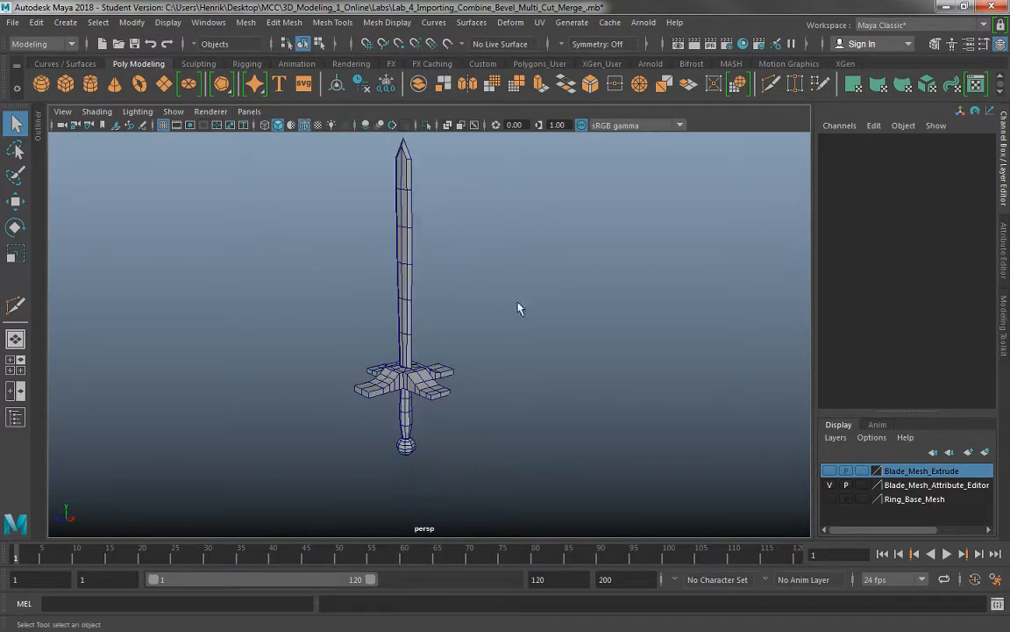
{"action": "left_click_drag", "start_coordinate": [514, 357], "coordinate": [391, 331], "text": "alt"}
Step: Select the sword mesh and delete the construction history of all objects in the scene
{"action": "left_click", "coordinate": [462, 260]}
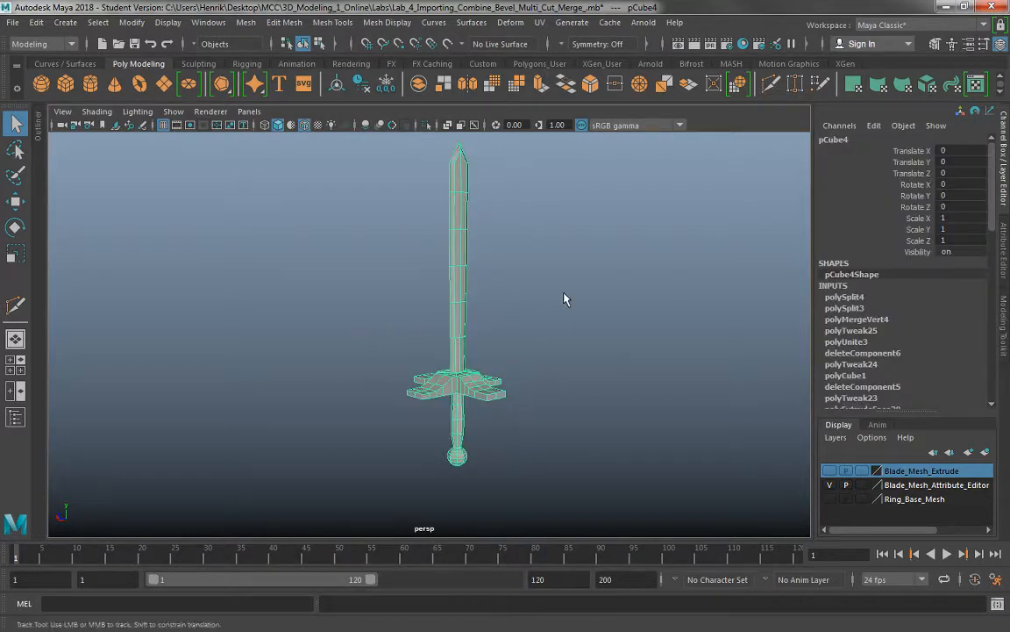
{"action": "left_click_drag", "start_coordinate": [564, 297], "coordinate": [497, 274], "text": "alt"}
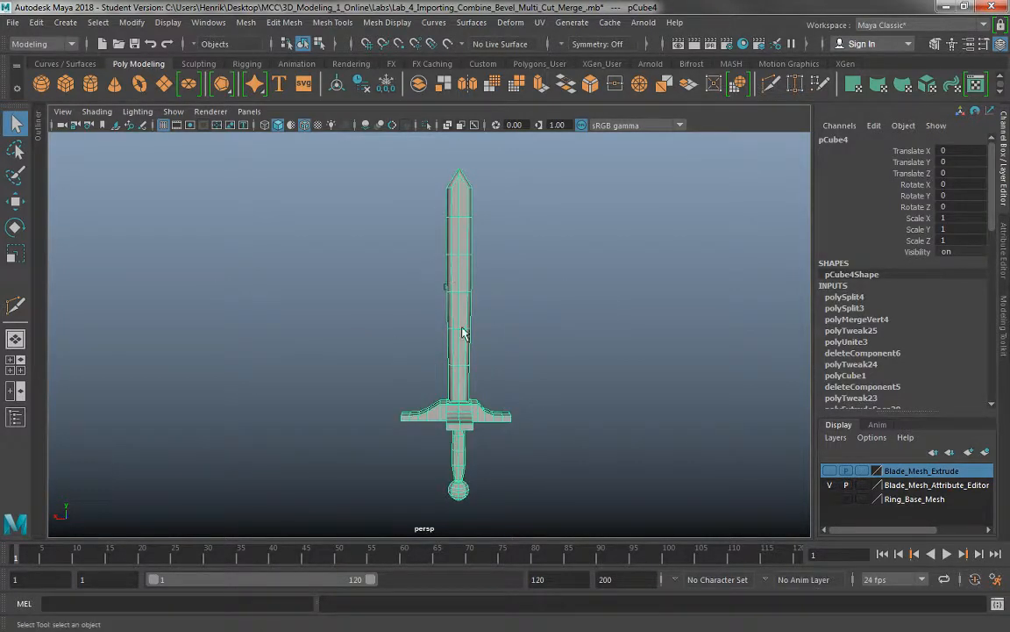
{"action": "left_click_drag", "start_coordinate": [529, 324], "coordinate": [445, 333], "text": "alt"}
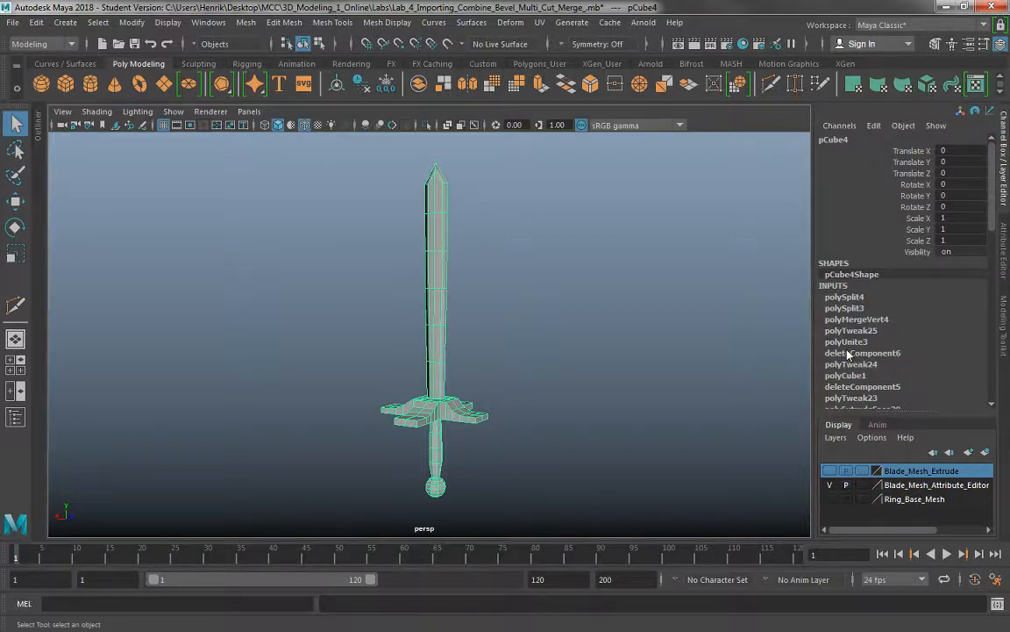
{"action": "left_click_drag", "start_coordinate": [990, 202], "coordinate": [992, 366]}
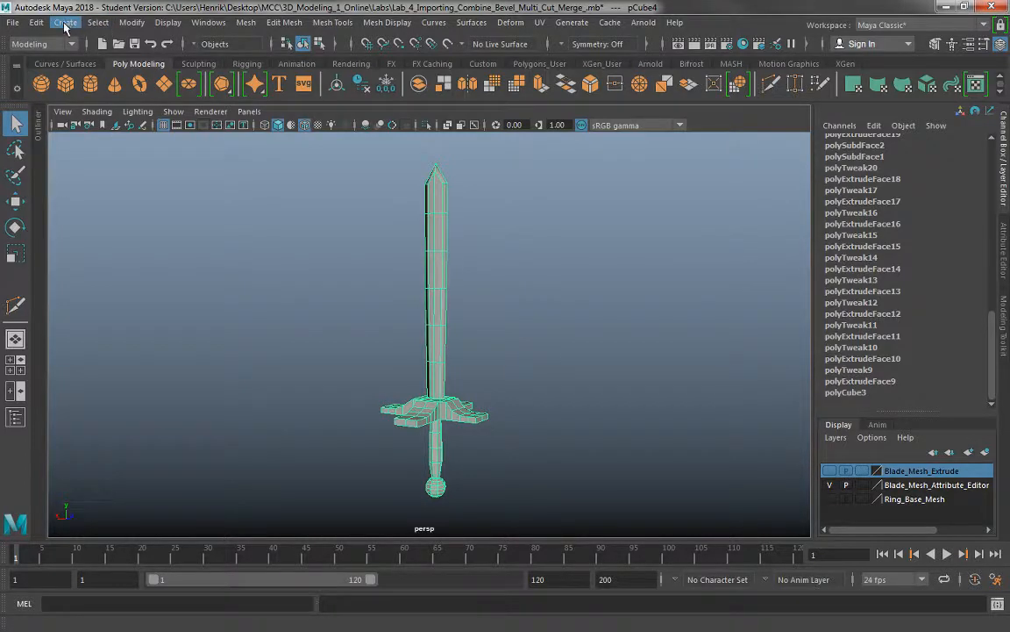
{"action": "left_click", "coordinate": [37, 24]}
{"action": "mouse_move", "coordinate": [84, 202]}
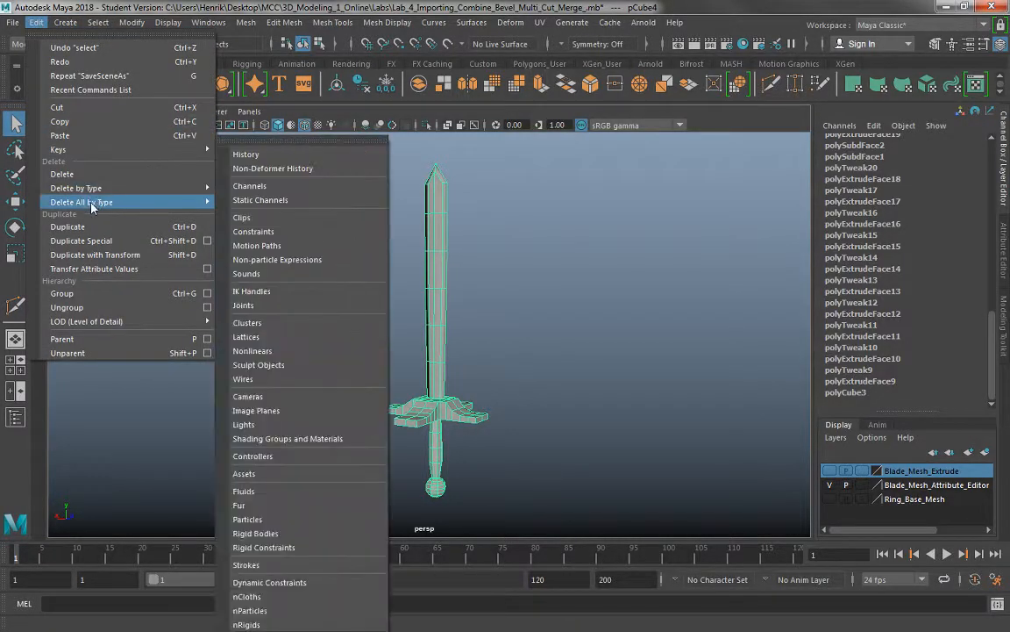
{"action": "left_click", "coordinate": [235, 154]}
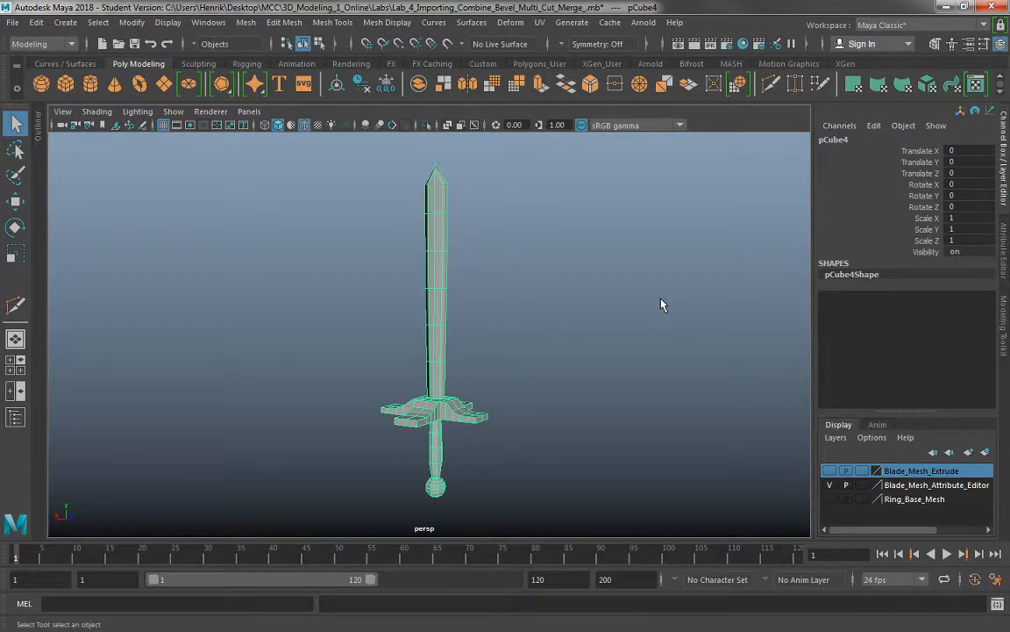
{"action": "left_click", "coordinate": [620, 318]}
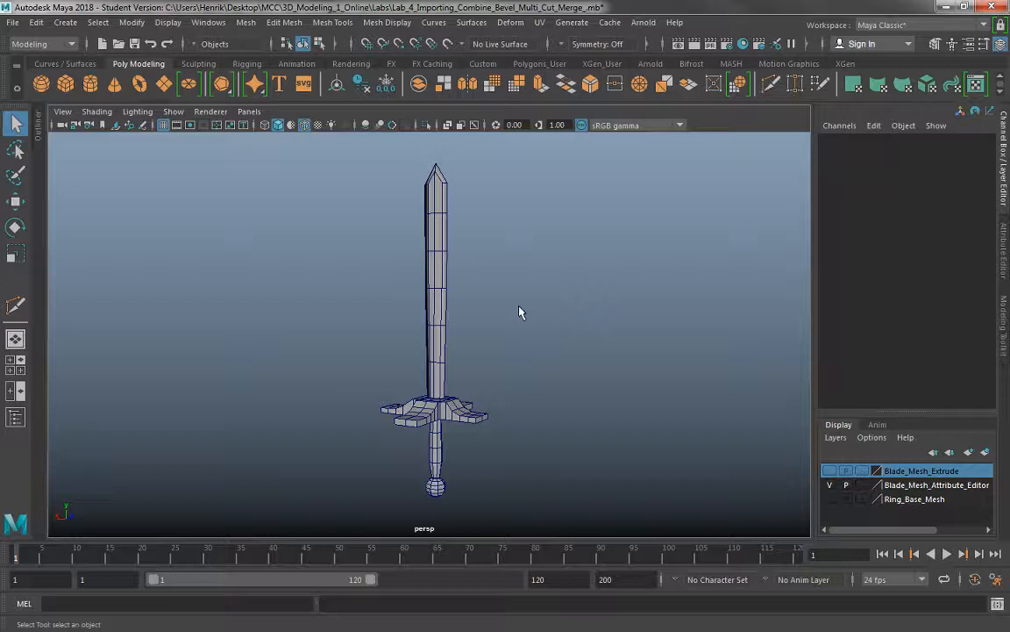
Step: Rename the sword object as Sword_Mesh
{"action": "left_click", "coordinate": [442, 316]}
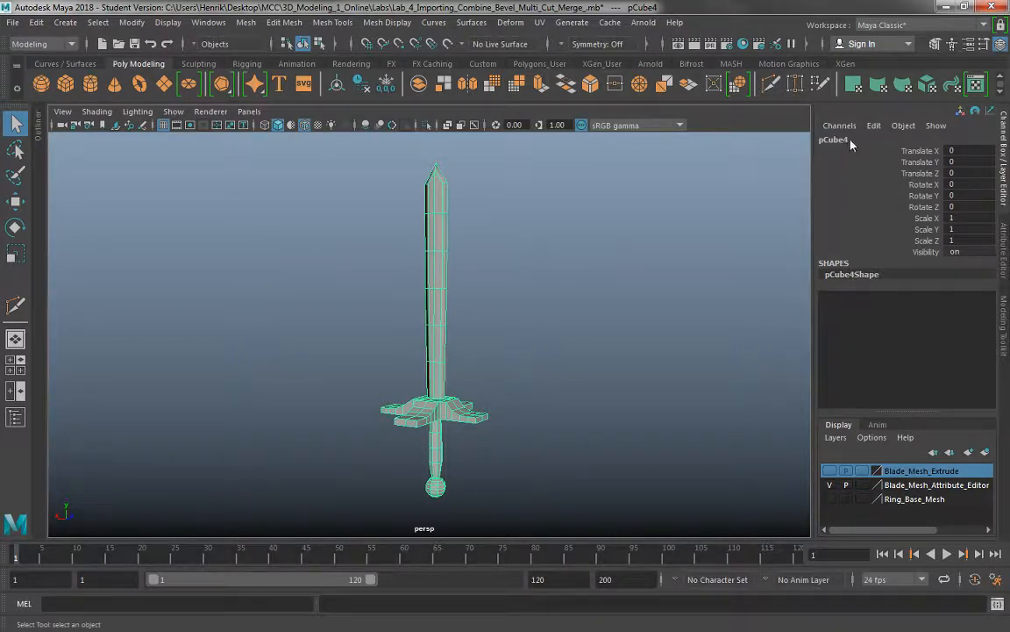
{"action": "left_click", "coordinate": [491, 302]}
{"action": "left_click", "coordinate": [433, 275]}
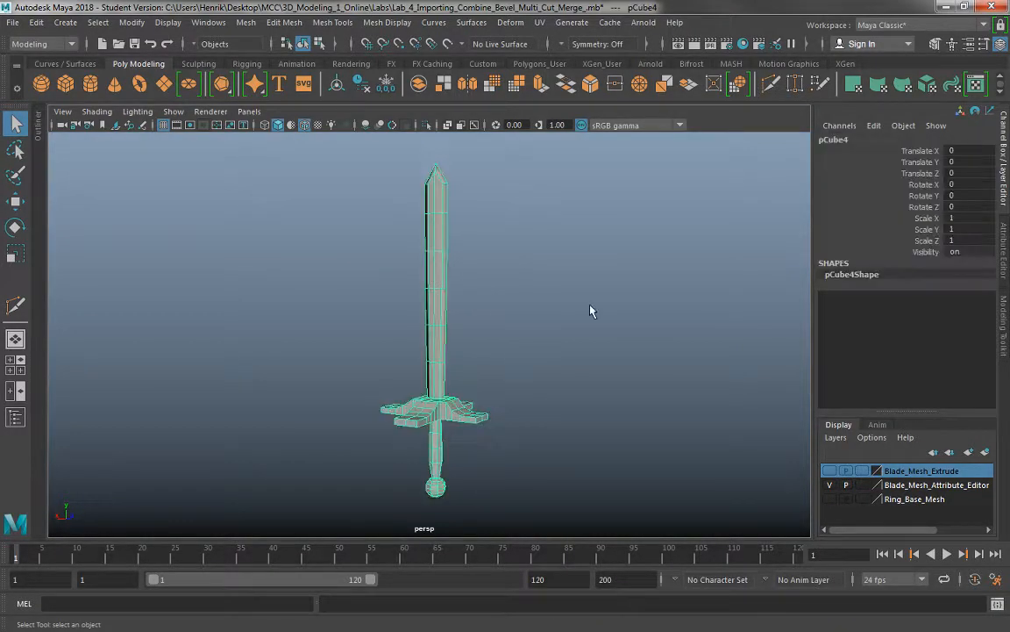
{"action": "left_click", "coordinate": [837, 140]}
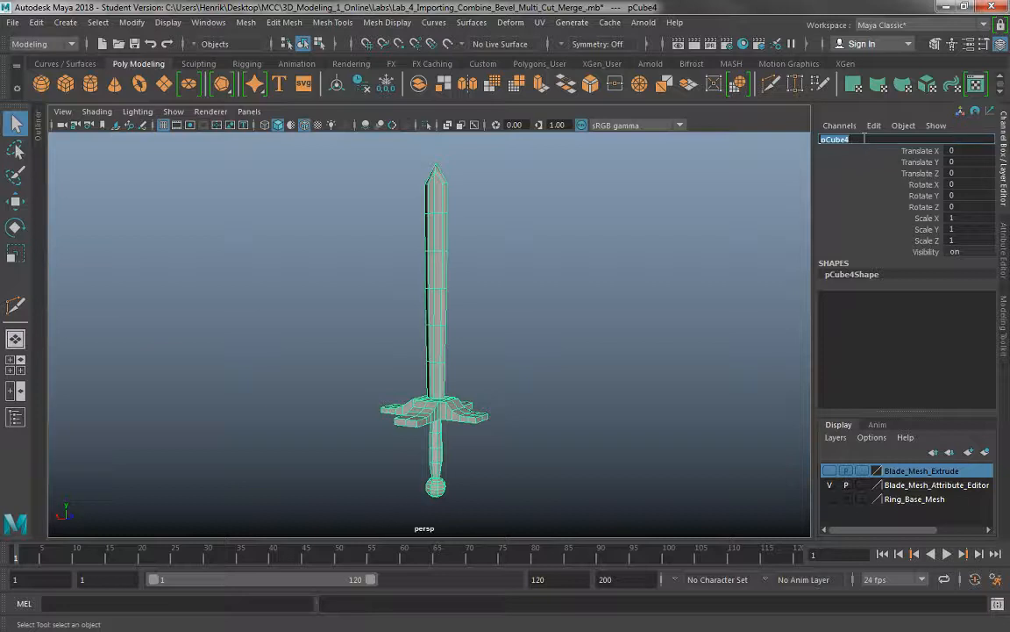
{"action": "type", "text": "Sword_ Mesh"}
{"action": "key", "text": "Return"}
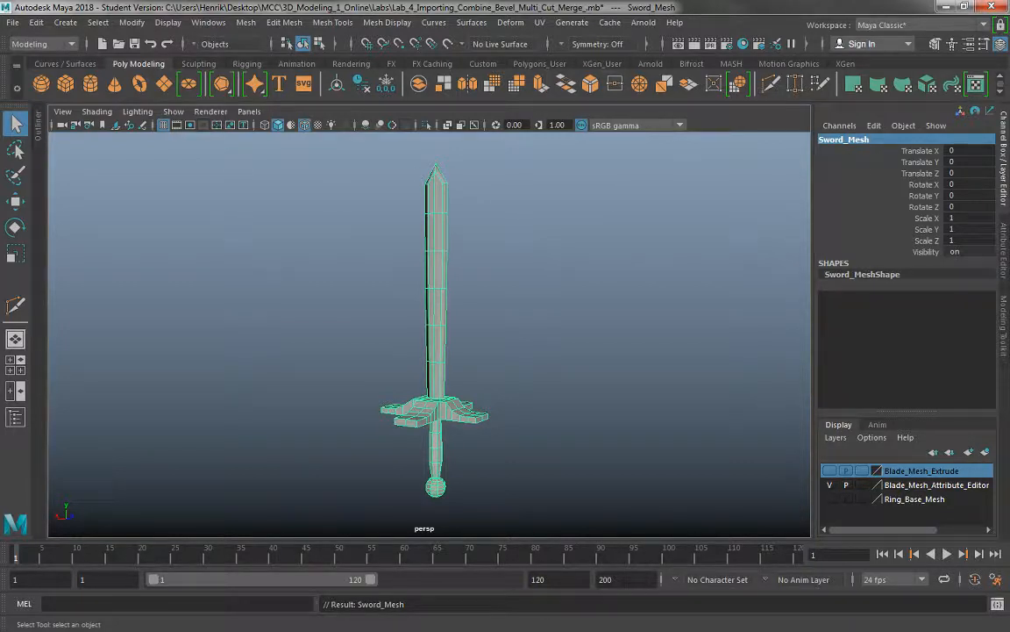
{"action": "left_click", "coordinate": [491, 197]}
{"action": "left_click", "coordinate": [441, 277]}
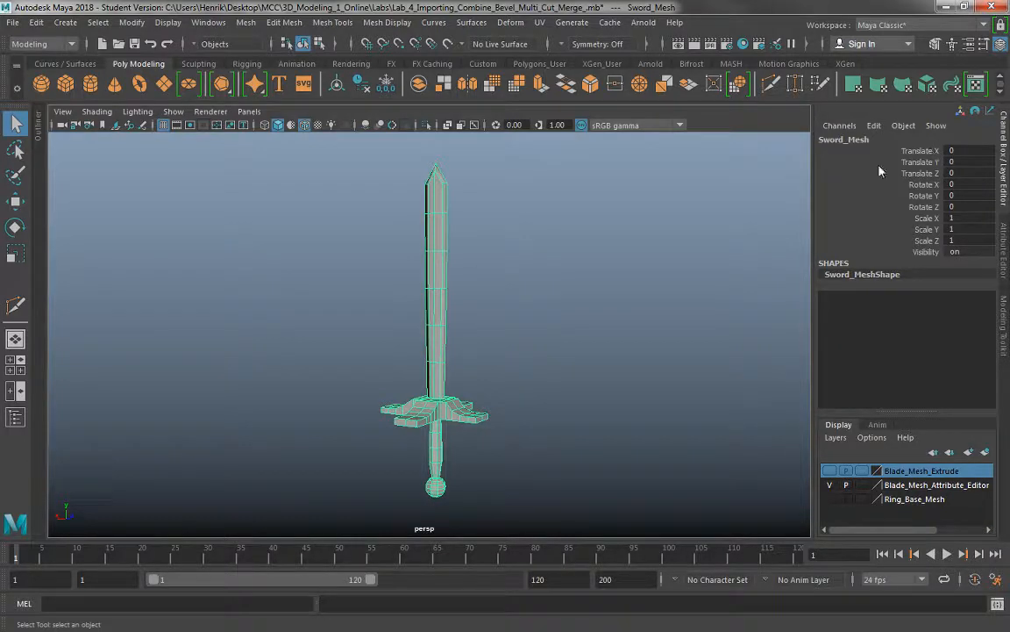
Step: Freeze the transformations of the whole sword mesh at its current position
{"action": "left_click", "coordinate": [320, 264]}
{"action": "left_click_drag", "start_coordinate": [333, 248], "coordinate": [503, 368]}
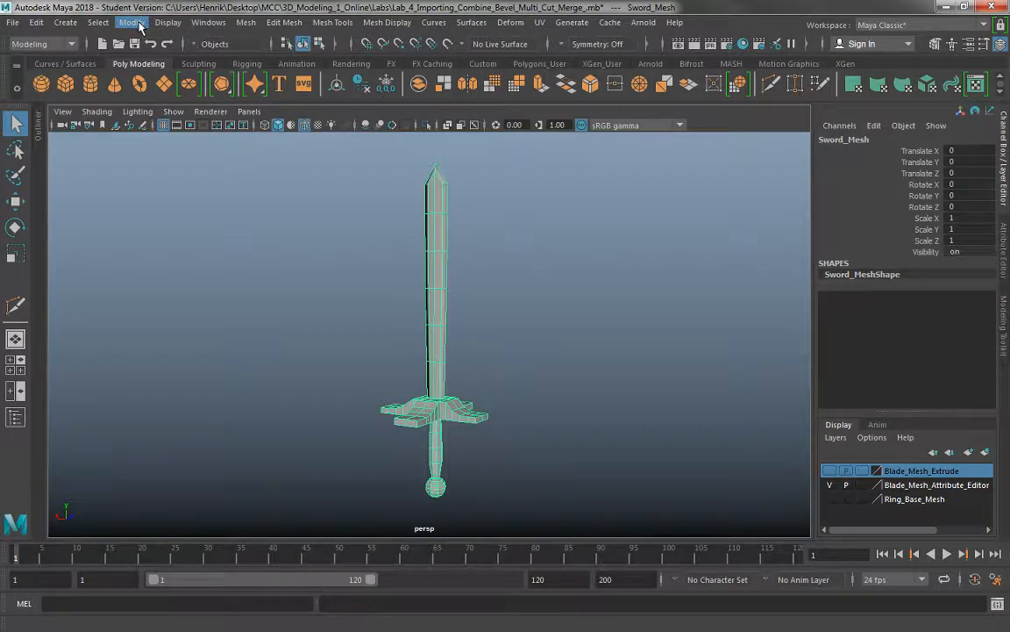
{"action": "left_click", "coordinate": [139, 23]}
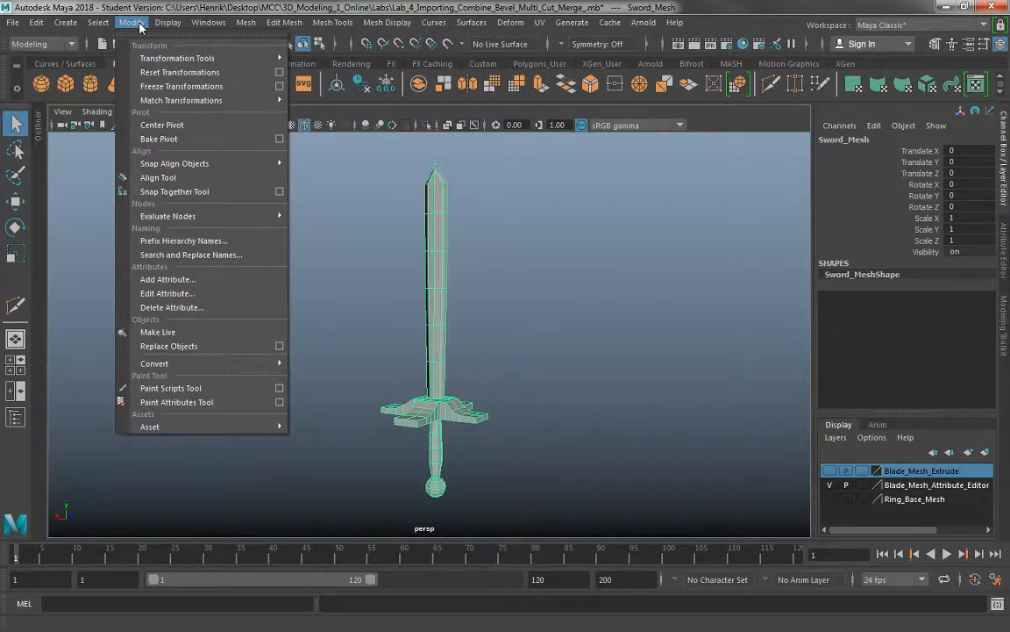
{"action": "left_click", "coordinate": [137, 86]}
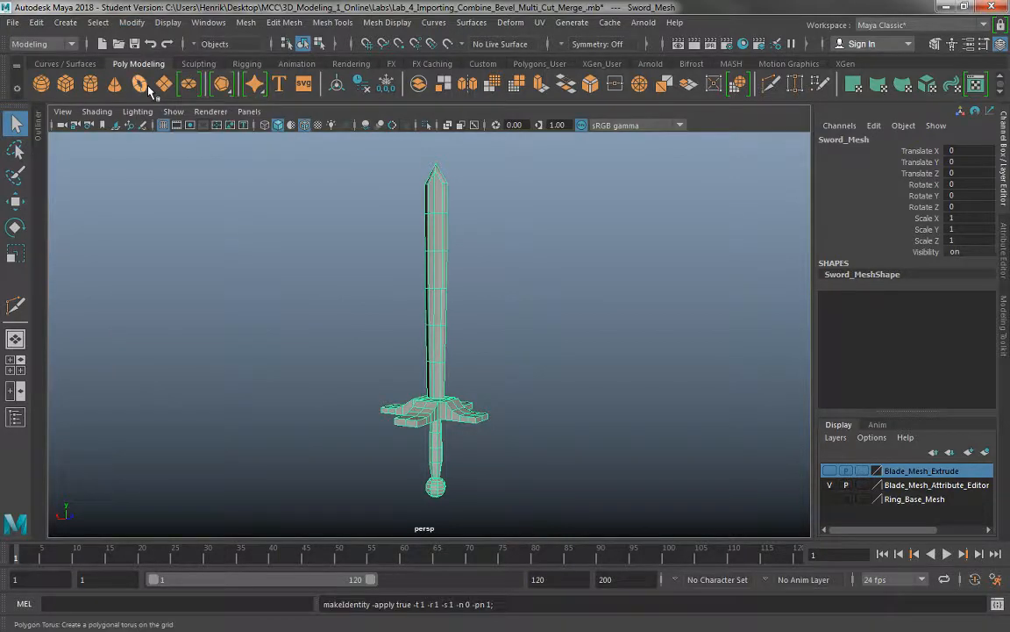
{"action": "left_click", "coordinate": [359, 317]}
{"action": "left_click", "coordinate": [429, 333]}
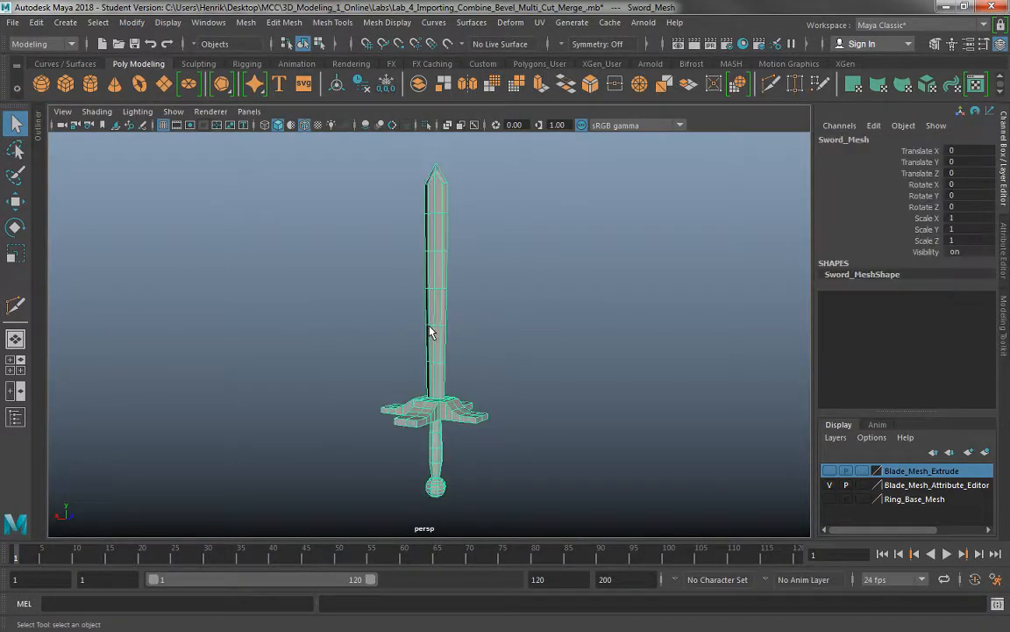
Step: Try moving the sword about 16.4 units along X and freezing its transformations, and undo both changes
{"action": "key", "text": "w"}
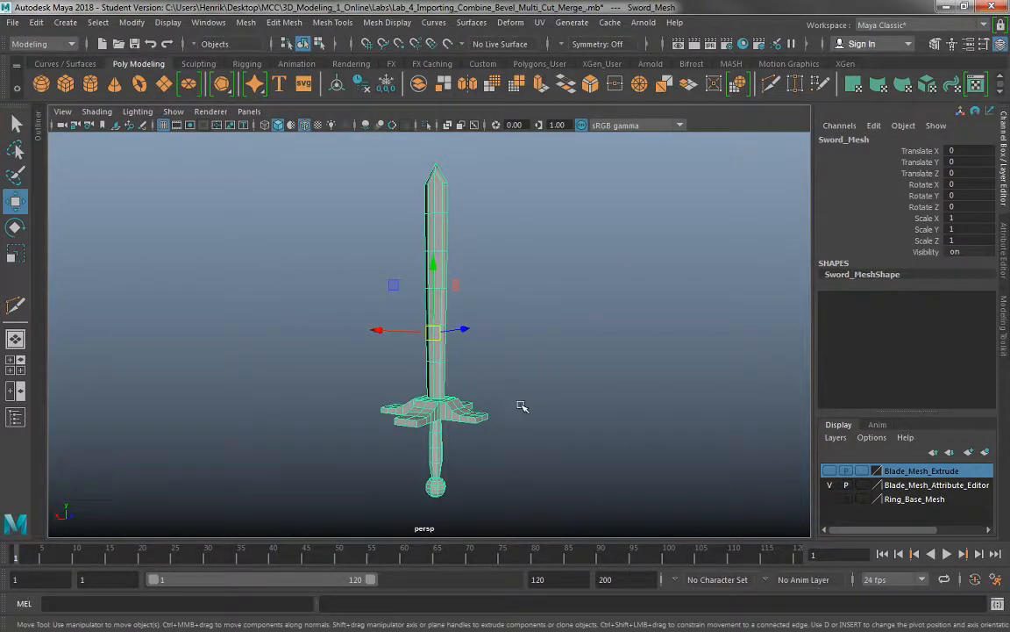
{"action": "scroll", "coordinate": [447, 368], "scroll_direction": "down", "scroll_amount": 1}
{"action": "left_click_drag", "start_coordinate": [378, 330], "coordinate": [121, 320]}
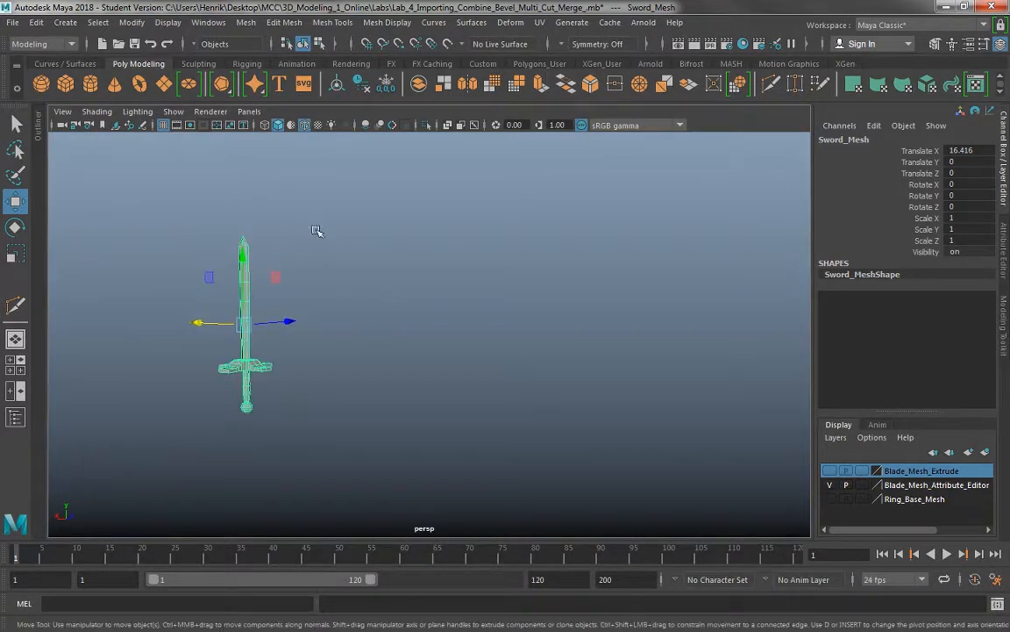
{"action": "left_click", "coordinate": [132, 24]}
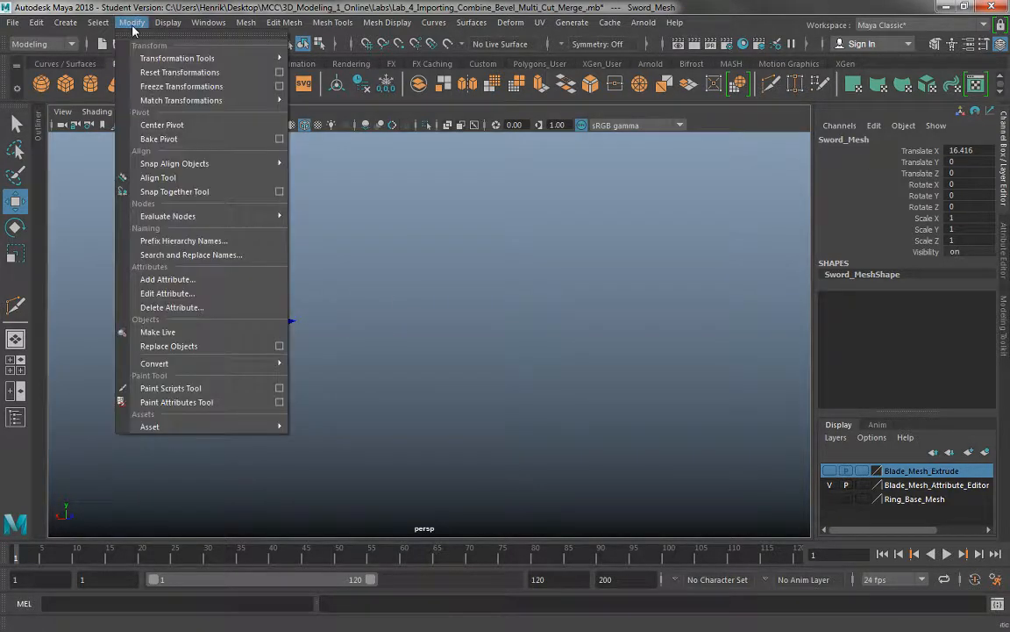
{"action": "left_click", "coordinate": [171, 86]}
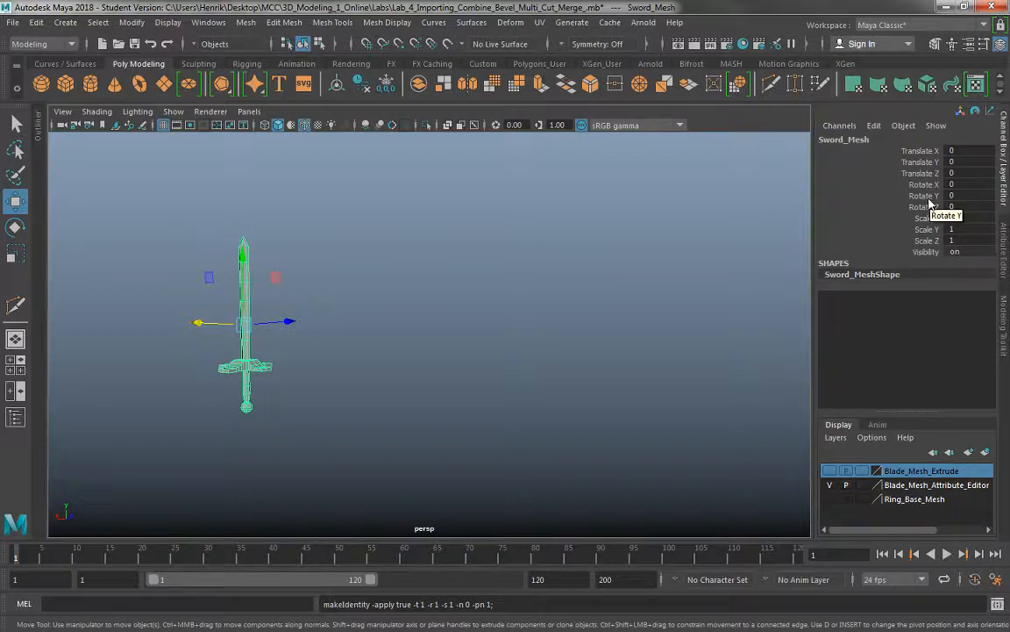
{"action": "key", "text": "ctrl+z"}
{"action": "key", "text": "ctrl+z"}
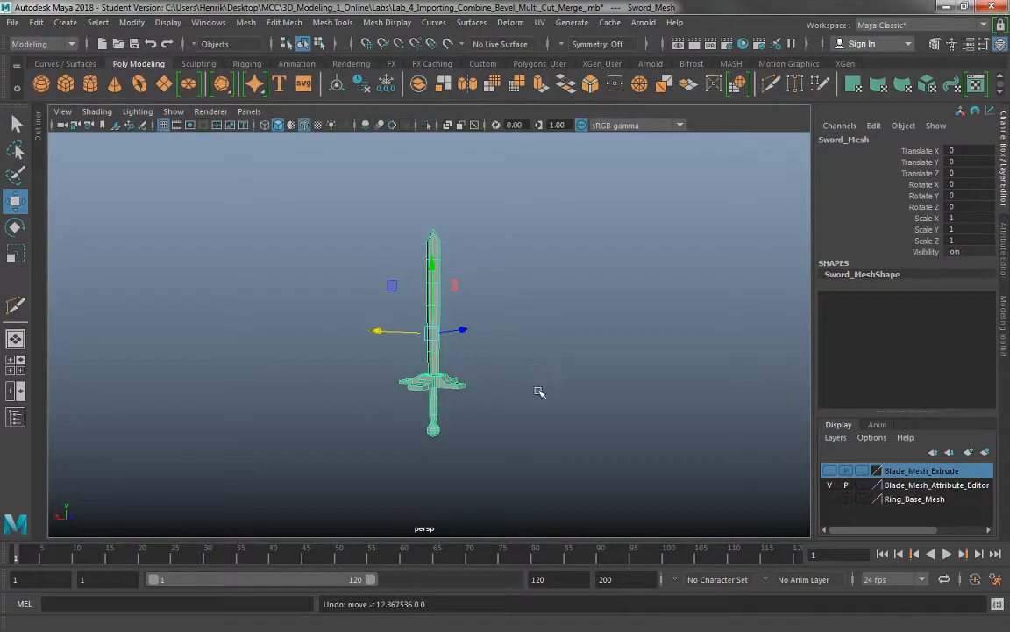
Step: Show the grid in the perspective viewport
{"action": "left_click_drag", "start_coordinate": [539, 388], "coordinate": [564, 379], "text": "alt"}
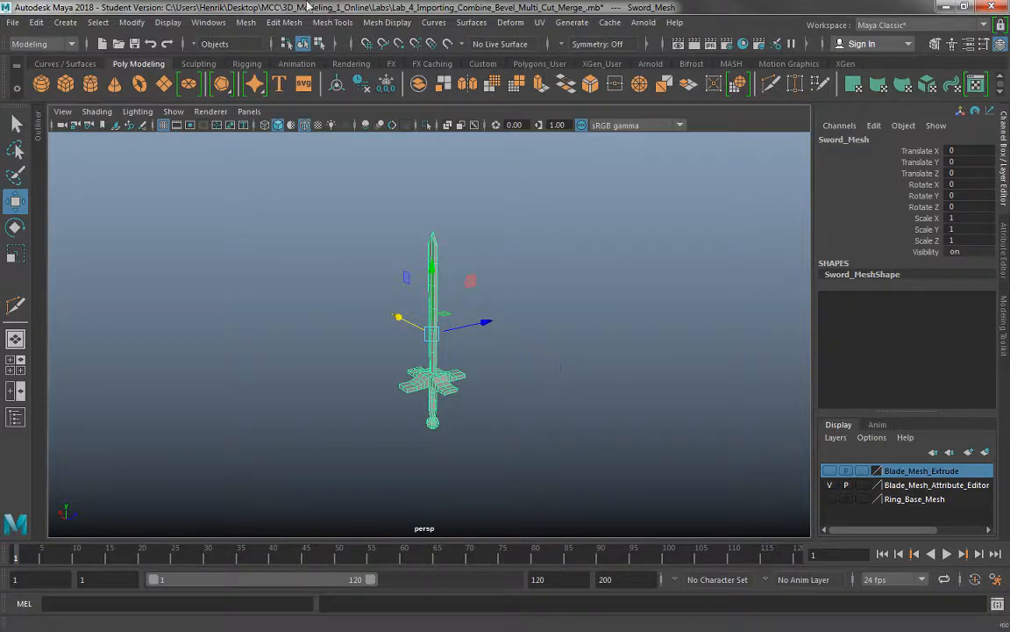
{"action": "left_click", "coordinate": [208, 23]}
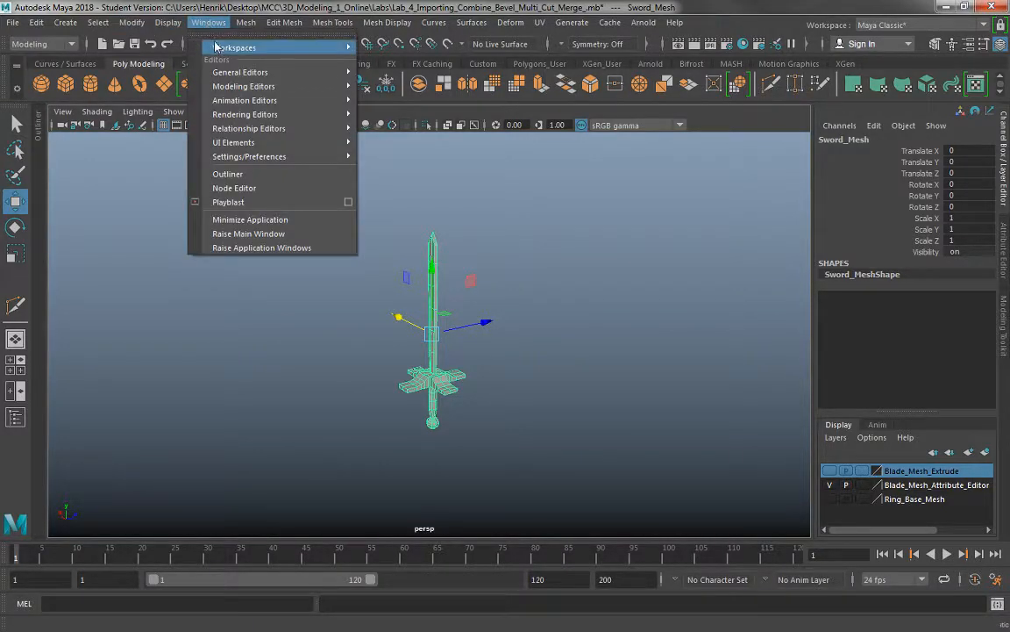
{"action": "mouse_move", "coordinate": [167, 24]}
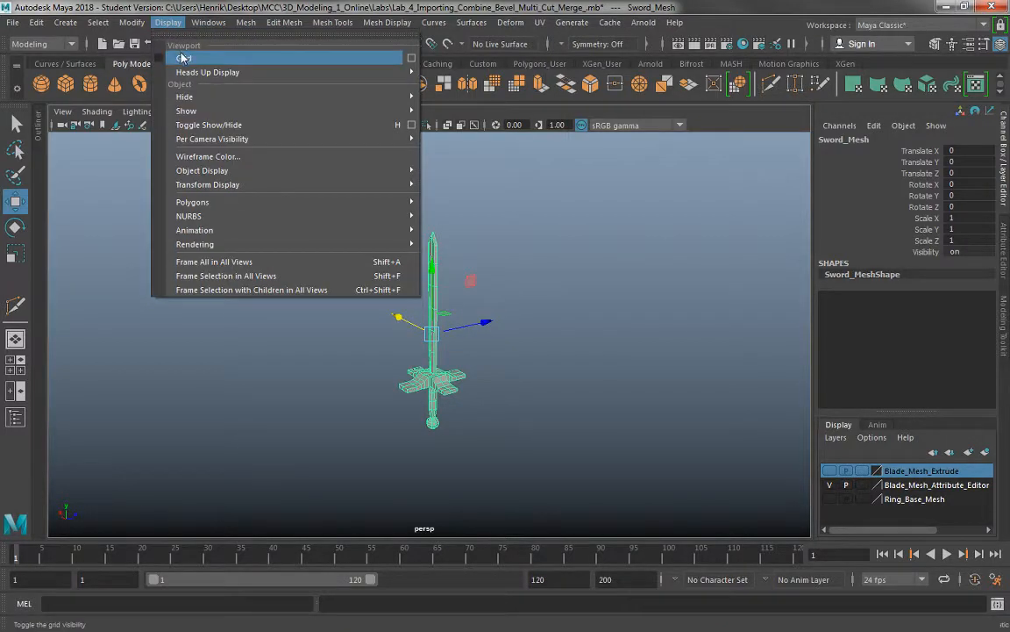
{"action": "left_click", "coordinate": [185, 58]}
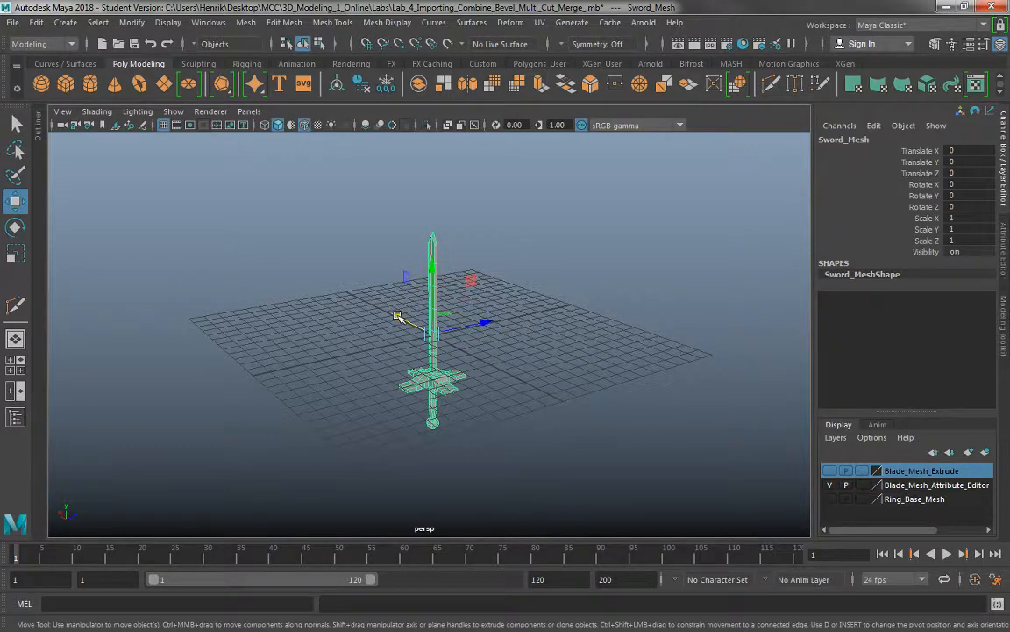
Step: Move the sword about 20.7 units along X, off the grid's centre, and freeze its transformations
{"action": "left_click_drag", "start_coordinate": [397, 317], "coordinate": [111, 232]}
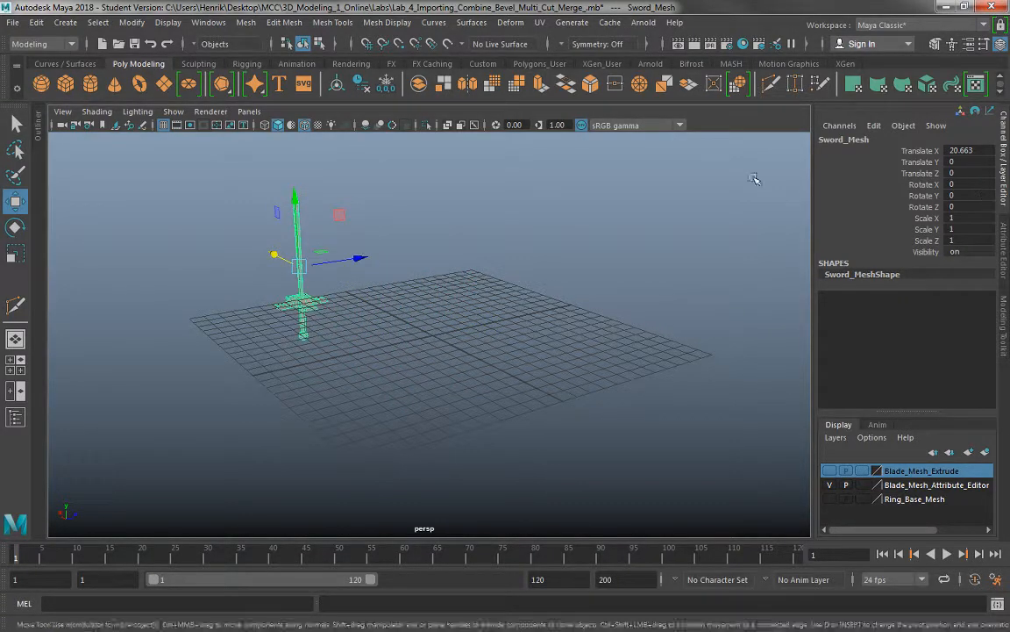
{"action": "left_click", "coordinate": [132, 22]}
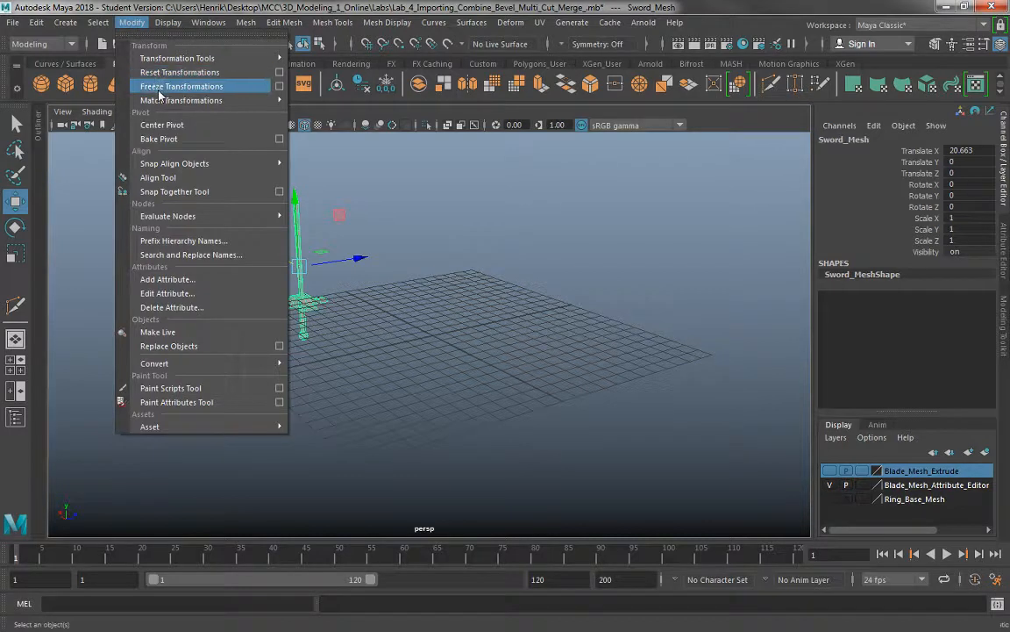
{"action": "left_click", "coordinate": [167, 86]}
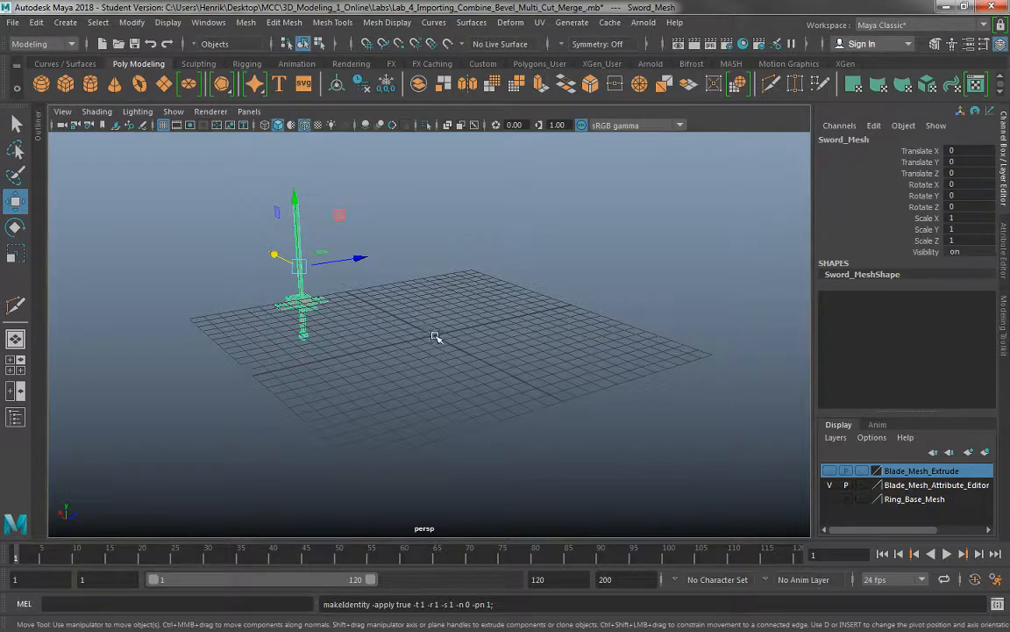
Step: Examine the grid's origin and the sword's offset from it in the perspective view
{"action": "left_click_drag", "start_coordinate": [398, 331], "coordinate": [446, 355], "text": "alt"}
{"action": "right_click_drag", "start_coordinate": [446, 354], "coordinate": [525, 417], "text": "alt"}
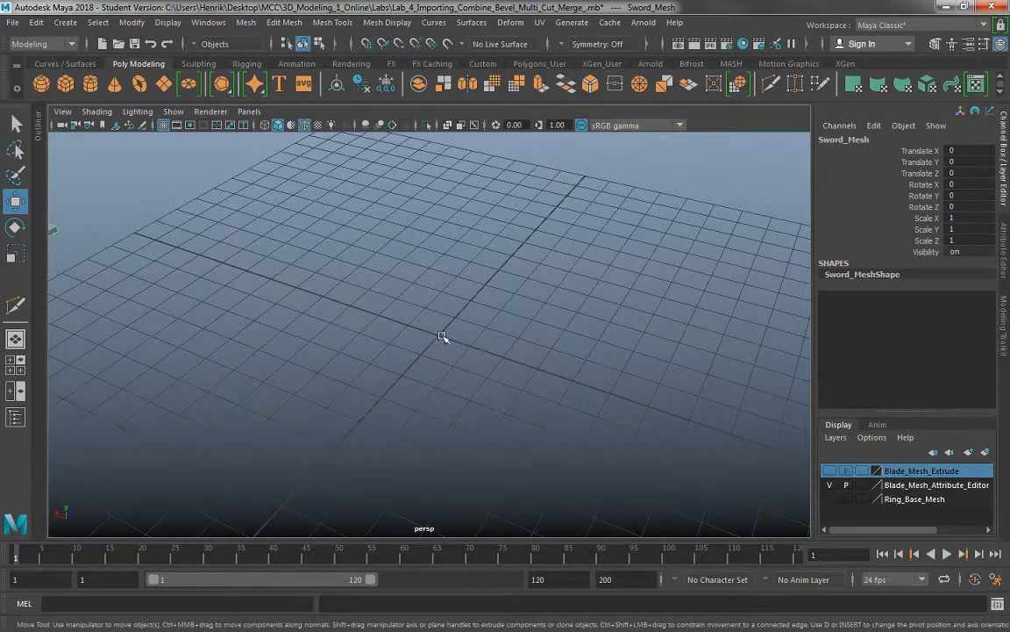
{"action": "right_click_drag", "start_coordinate": [435, 343], "coordinate": [302, 256], "text": "alt"}
{"action": "left_click_drag", "start_coordinate": [164, 271], "coordinate": [263, 278], "text": "alt"}
{"action": "middle_click_drag", "start_coordinate": [263, 278], "coordinate": [370, 307], "text": "alt"}
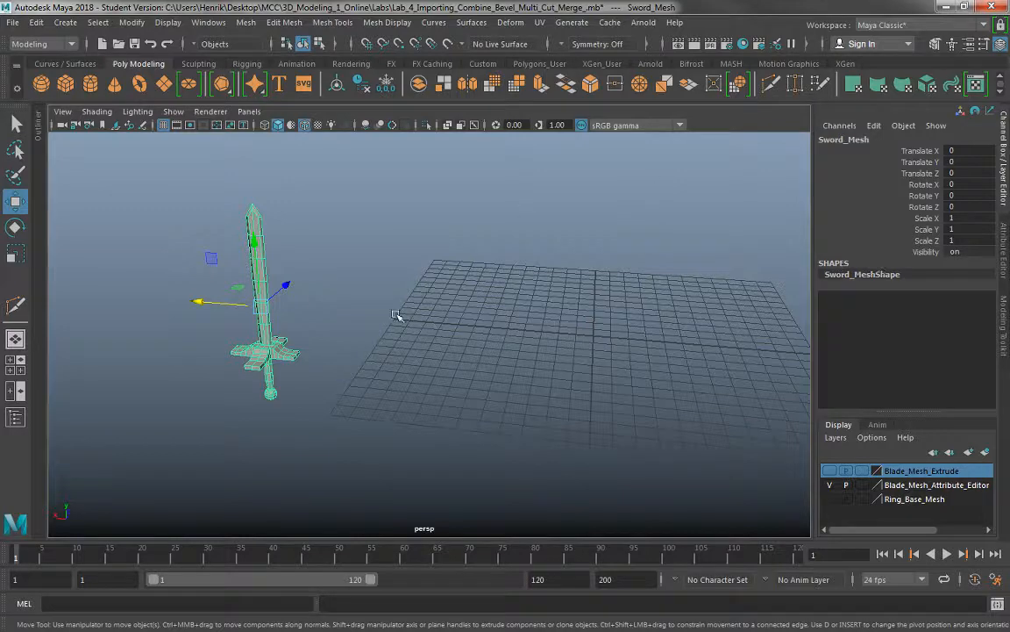
Step: Undo the sword's last X move, its transform freeze and the grid display, and deselect the sword
{"action": "key", "text": "ctrl+z"}
{"action": "key", "text": "ctrl+z"}
{"action": "key", "text": "ctrl+z"}
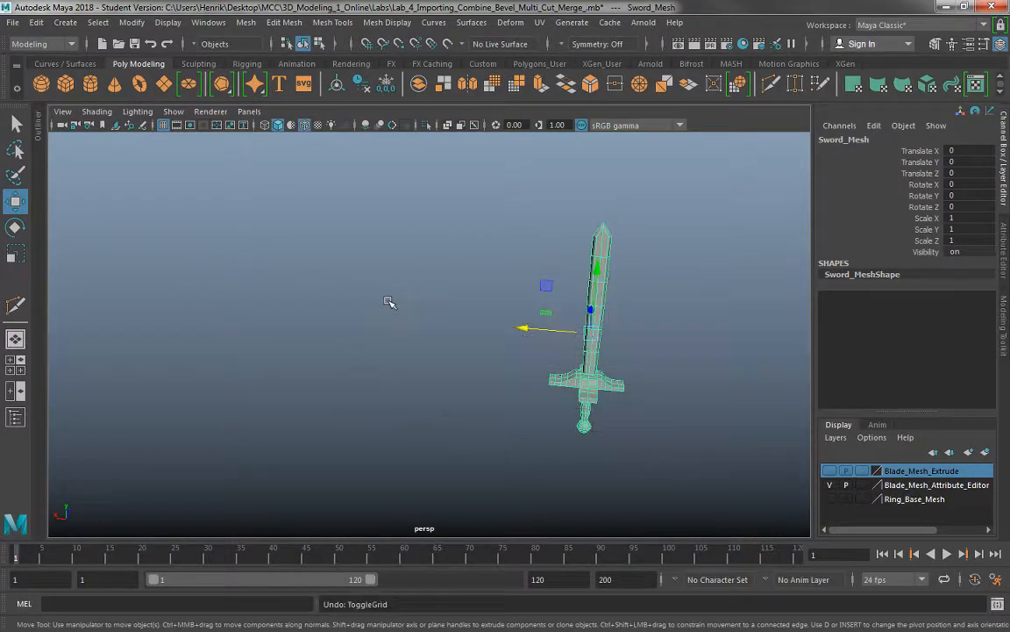
{"action": "left_click", "coordinate": [447, 322]}
{"action": "mouse_move", "coordinate": [453, 329]}
{"action": "left_mouse_down", "text": "alt"}
{"action": "mouse_move", "coordinate": [487, 344]}
{"action": "mouse_move", "coordinate": [463, 337]}
{"action": "left_mouse_up", "text": "alt"}
{"action": "scroll", "coordinate": [490, 340], "scroll_direction": "up", "scroll_amount": 4}
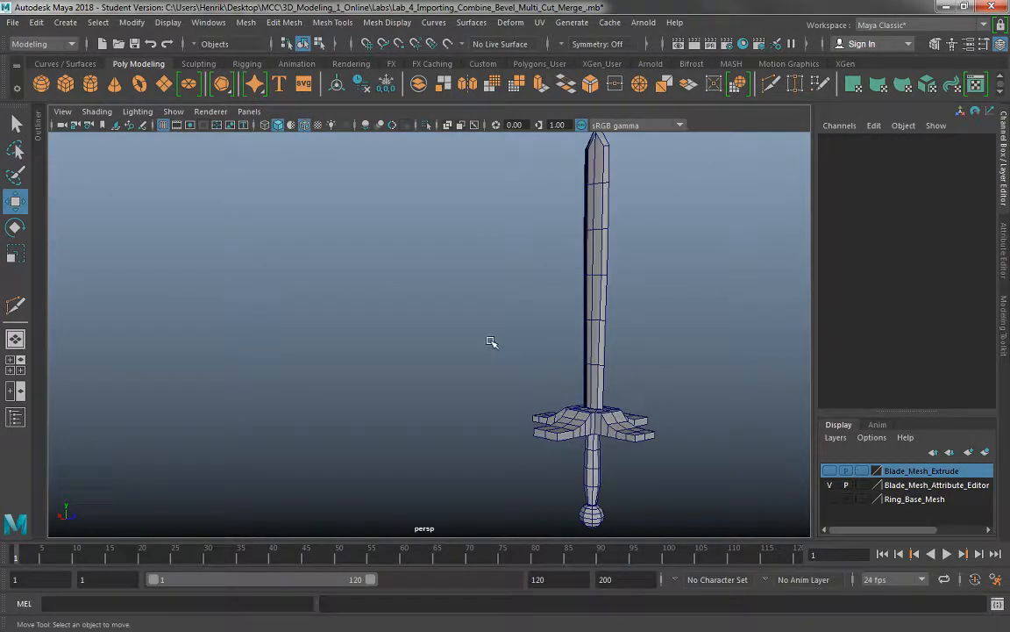
{"action": "middle_click_drag", "start_coordinate": [521, 344], "coordinate": [428, 331], "text": "alt"}
Step: Show the grid to check the sword's position relative to the origin, and hide the grid again
{"action": "left_click", "coordinate": [168, 22]}
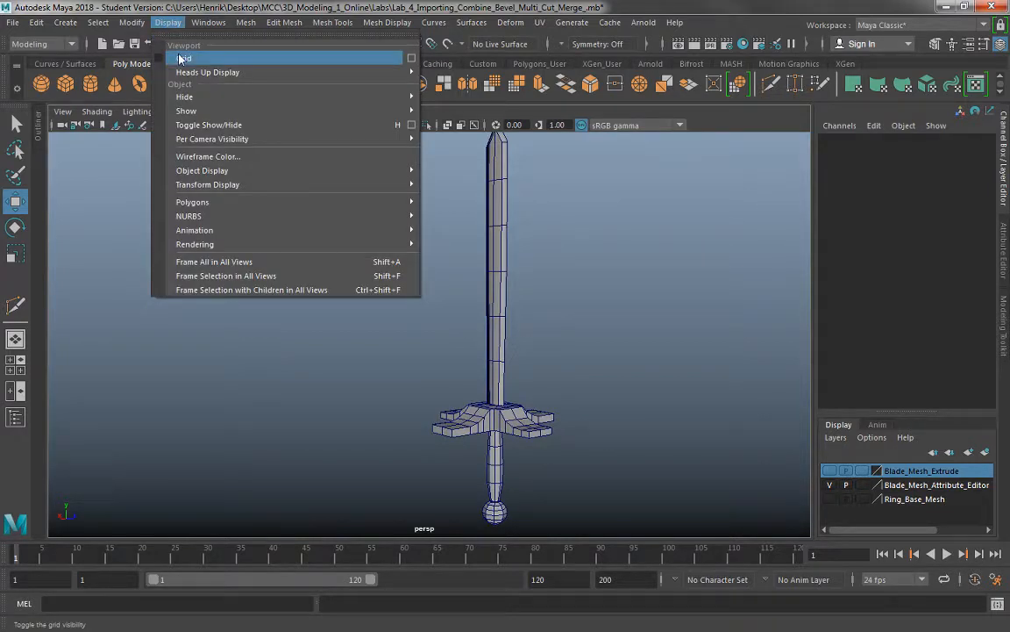
{"action": "left_click_drag", "start_coordinate": [556, 331], "coordinate": [557, 358], "text": "alt"}
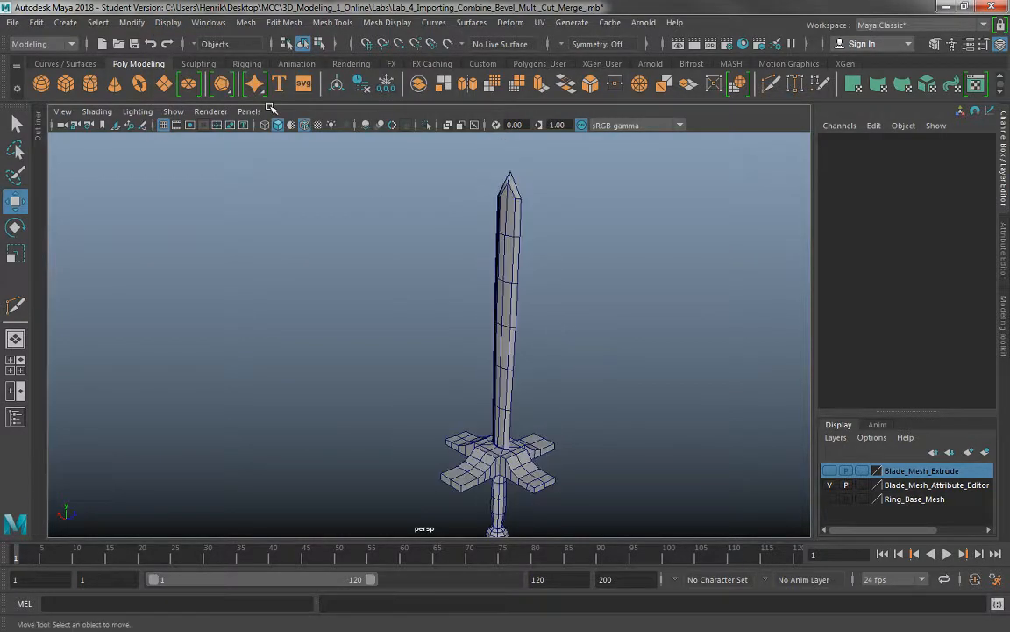
{"action": "left_click", "coordinate": [166, 24]}
{"action": "left_click", "coordinate": [179, 55]}
{"action": "scroll", "coordinate": [337, 275], "scroll_direction": "down", "scroll_amount": 5}
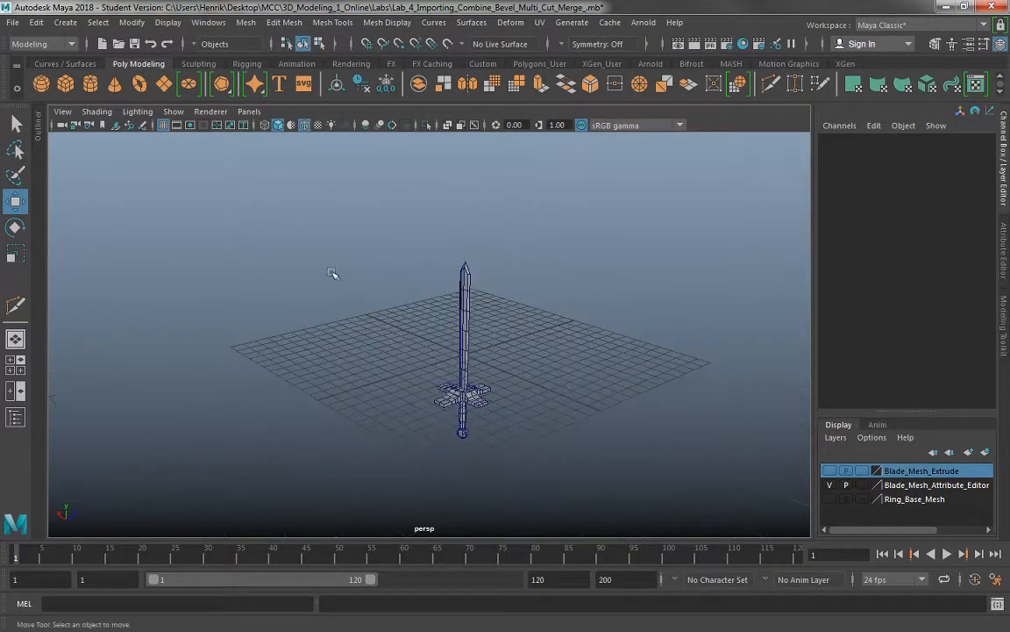
{"action": "middle_click_drag", "start_coordinate": [499, 364], "coordinate": [485, 354], "text": "alt"}
{"action": "left_click_drag", "start_coordinate": [390, 371], "coordinate": [482, 346], "text": "alt"}
{"action": "right_click_drag", "start_coordinate": [483, 346], "coordinate": [505, 454], "text": "alt"}
{"action": "left_click_drag", "start_coordinate": [504, 421], "coordinate": [499, 471], "text": "alt"}
{"action": "left_click", "coordinate": [167, 22]}
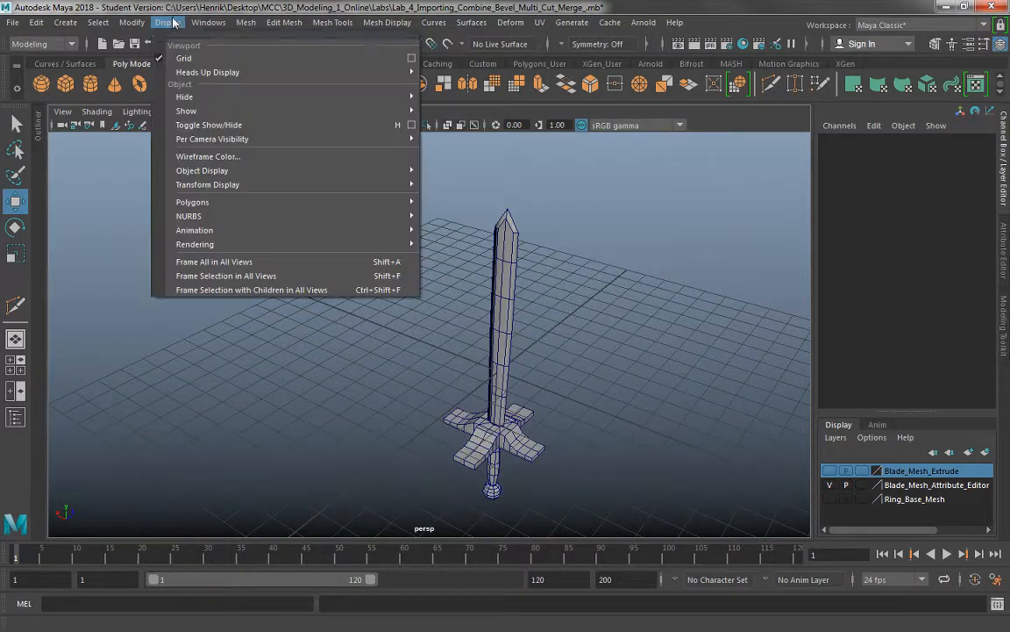
{"action": "left_click", "coordinate": [179, 55]}
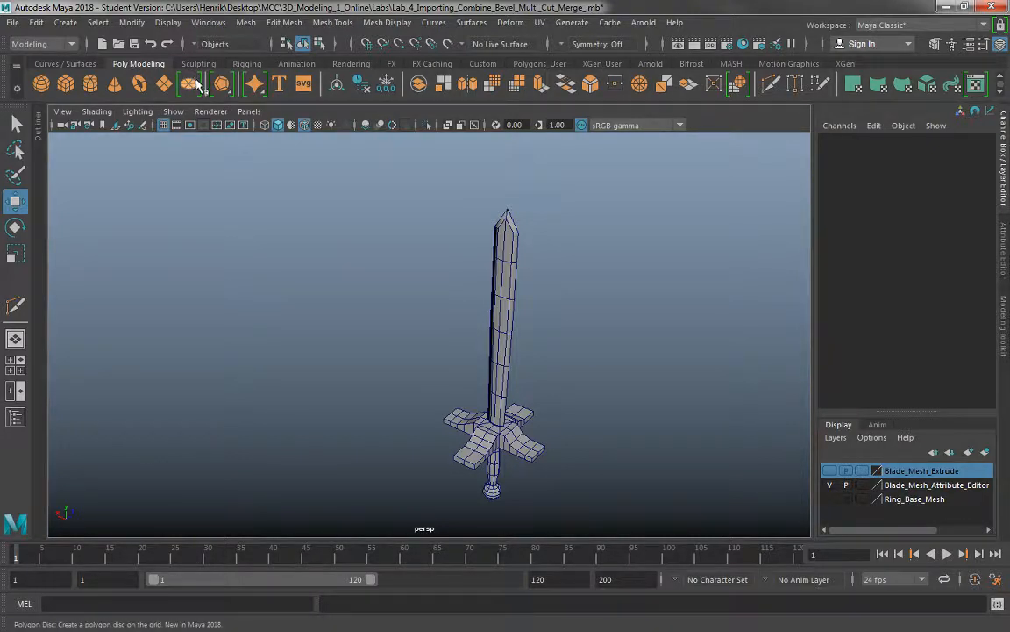
Step: Select the sword and examine its blade, crossguard and grip from several angles
{"action": "left_click", "coordinate": [506, 369]}
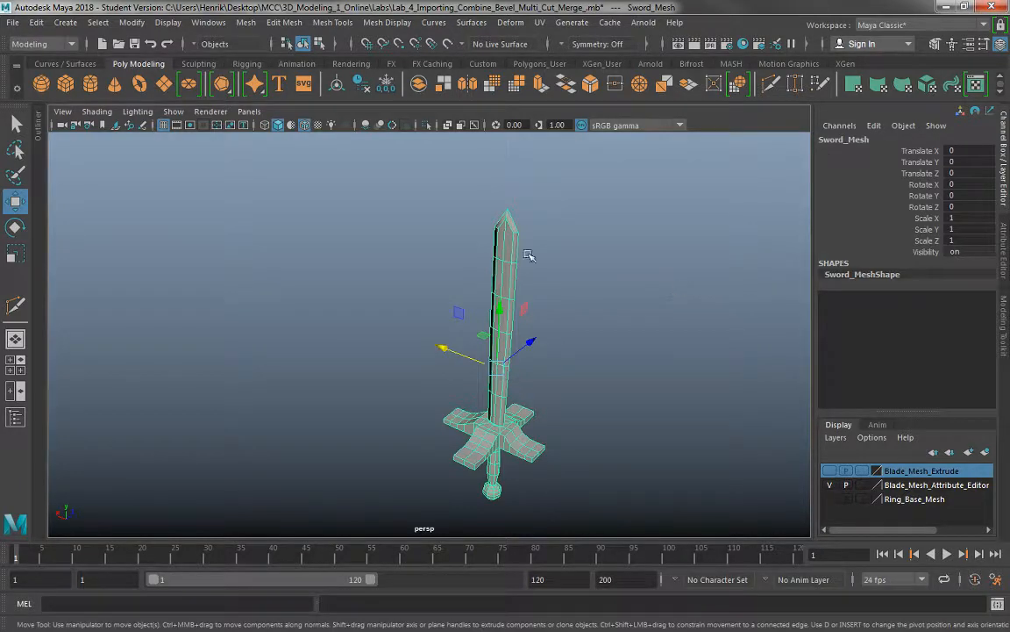
{"action": "left_click_drag", "start_coordinate": [456, 262], "coordinate": [462, 210], "text": "alt"}
{"action": "right_click_drag", "start_coordinate": [462, 210], "coordinate": [589, 412], "text": "alt"}
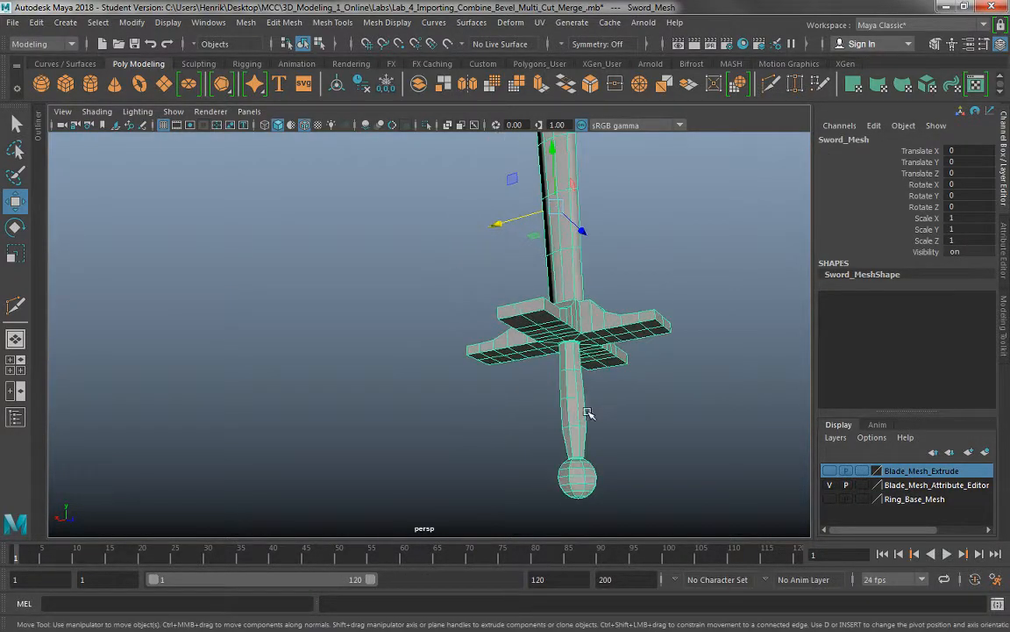
{"action": "left_click_drag", "start_coordinate": [589, 412], "coordinate": [510, 376], "text": "alt"}
{"action": "left_click_drag", "start_coordinate": [479, 336], "coordinate": [483, 357], "text": "alt"}
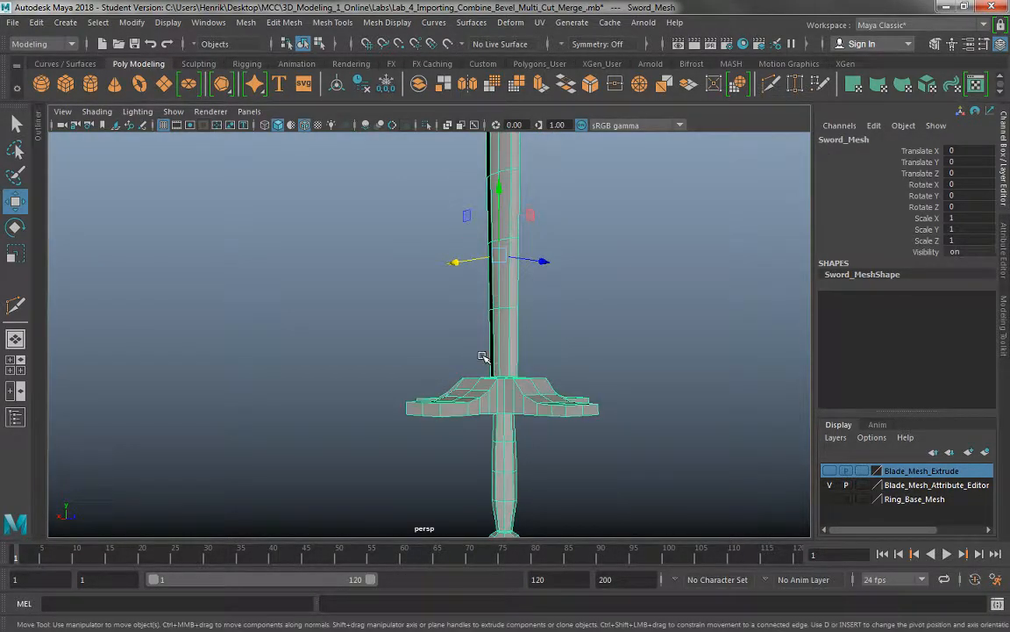
{"action": "middle_click_drag", "start_coordinate": [593, 384], "coordinate": [574, 474], "text": "alt"}
{"action": "right_click_drag", "start_coordinate": [574, 474], "coordinate": [557, 306], "text": "alt"}
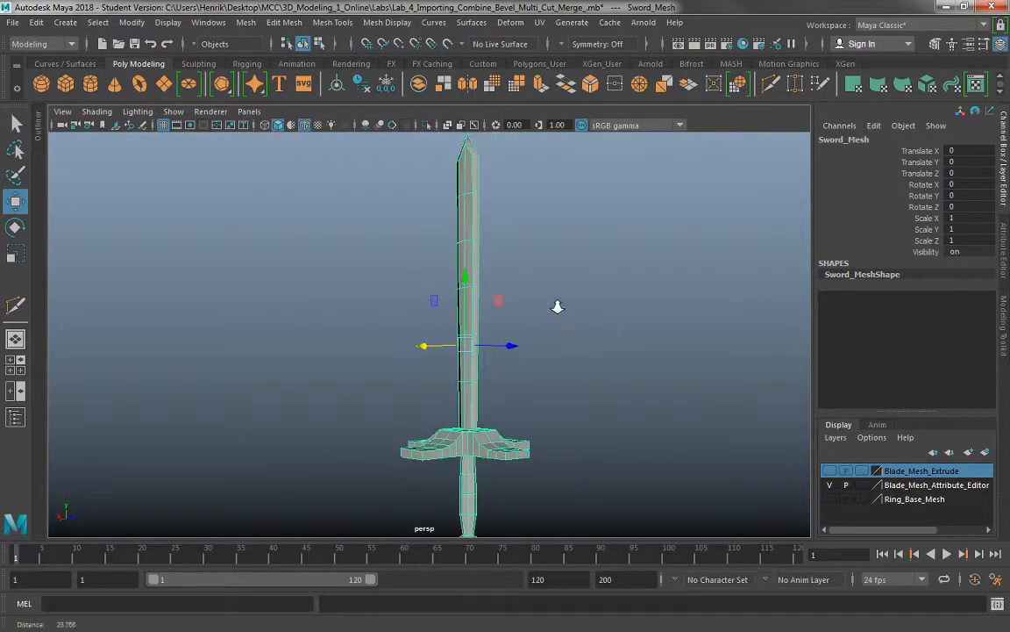
{"action": "middle_click_drag", "start_coordinate": [500, 283], "coordinate": [479, 311], "text": "alt"}
{"action": "left_click_drag", "start_coordinate": [479, 310], "coordinate": [413, 281], "text": "alt"}
{"action": "right_click_drag", "start_coordinate": [412, 281], "coordinate": [510, 411], "text": "alt"}
{"action": "middle_click_drag", "start_coordinate": [510, 411], "coordinate": [537, 289], "text": "alt"}
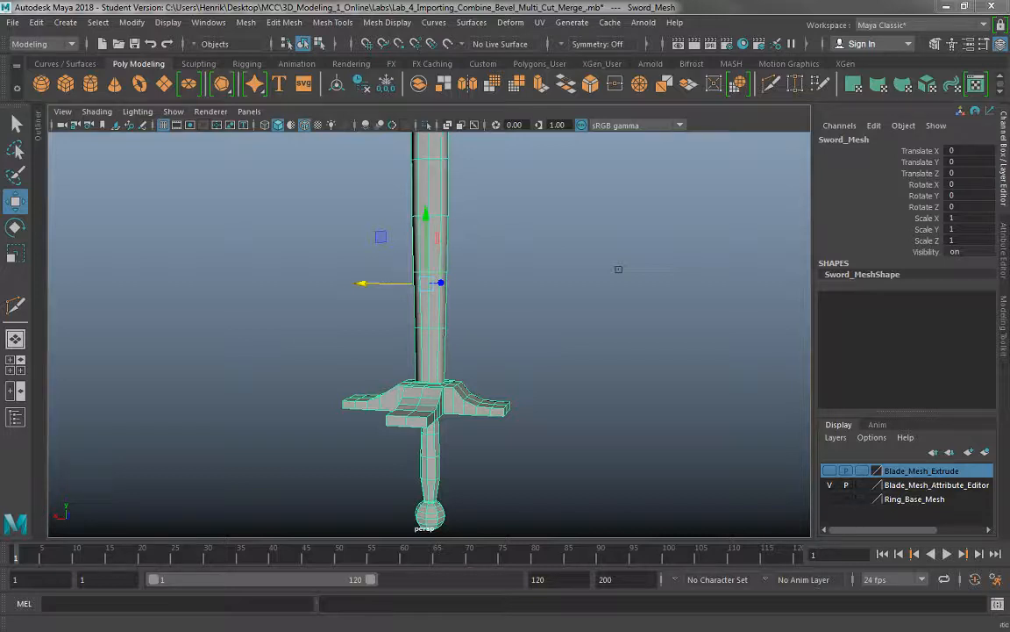
Step: Switch to the browser and enlarge the Polycount face topology breakdown image
{"action": "left_click_drag", "start_coordinate": [36, 154], "coordinate": [605, 3]}
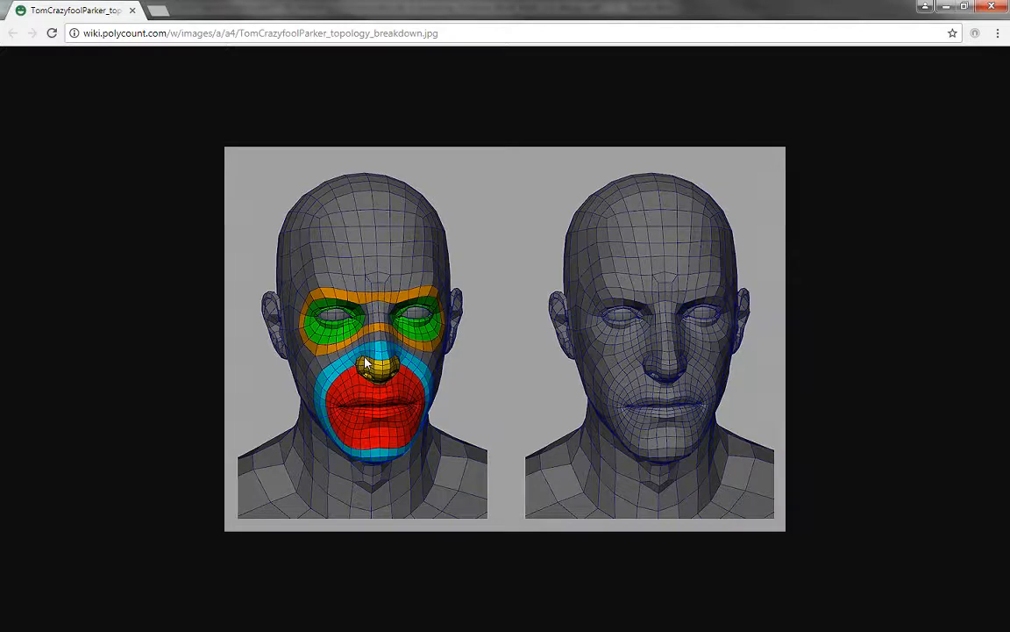
{"action": "scroll", "coordinate": [366, 362], "scroll_direction": "up", "scroll_amount": 2, "text": "ctrl"}
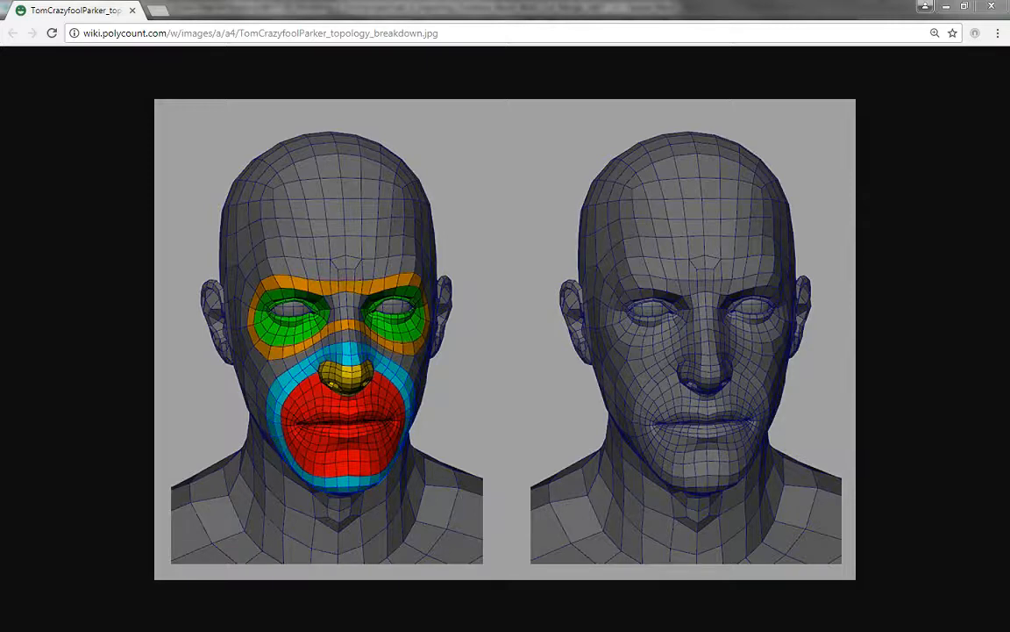
Step: Enlarge the wireframe and plain Nissan 350Z renders in turn, and open the Audi image from the car topology search results
{"action": "left_click_drag", "start_coordinate": [127, 165], "coordinate": [211, 11]}
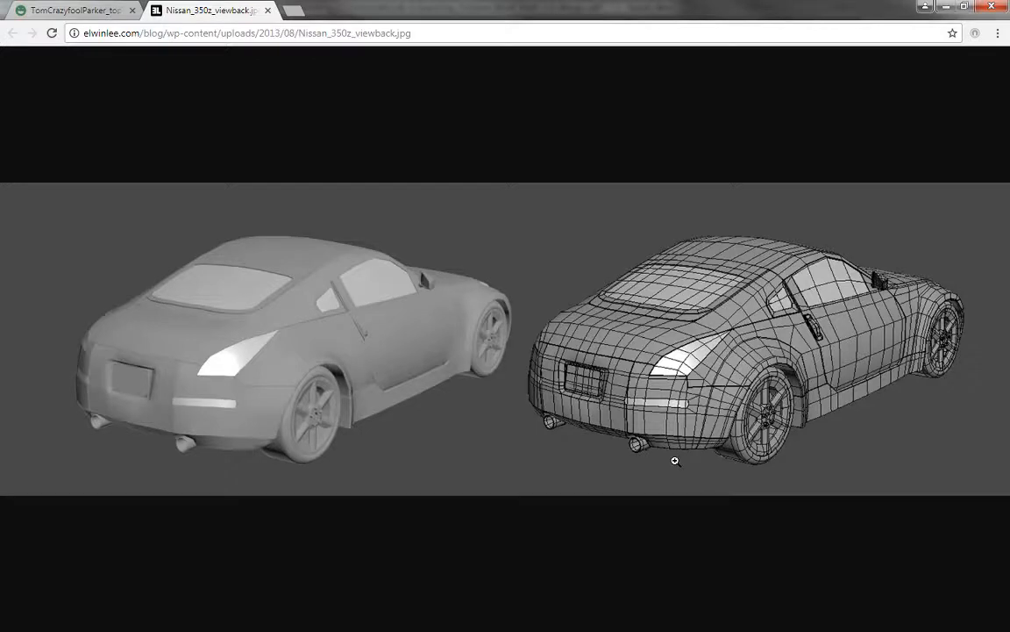
{"action": "left_click", "coordinate": [702, 353]}
{"action": "left_click", "coordinate": [603, 383]}
{"action": "left_click", "coordinate": [666, 365]}
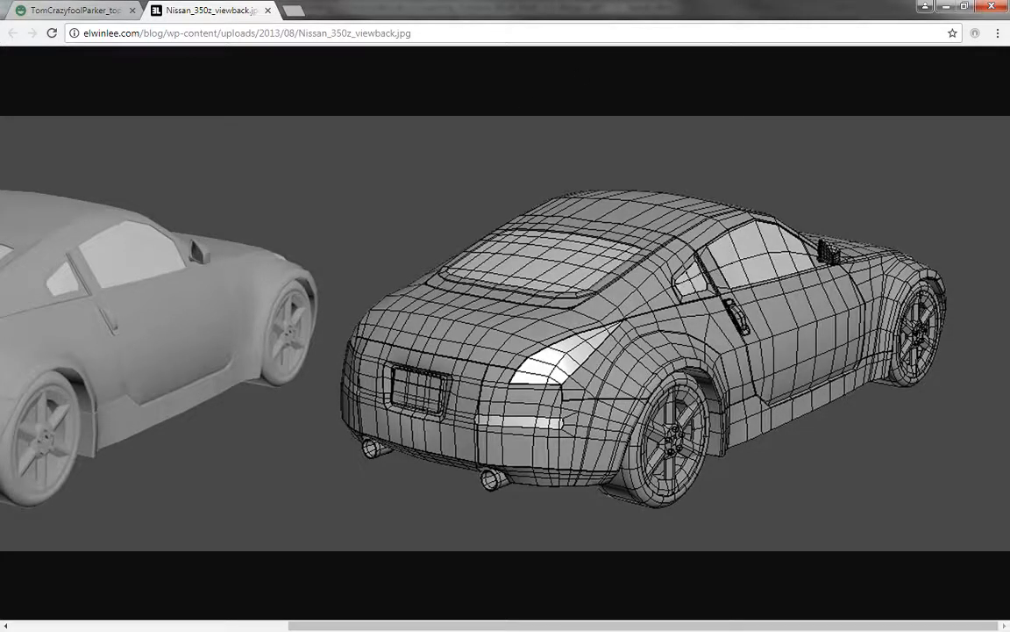
{"action": "left_click", "coordinate": [202, 360]}
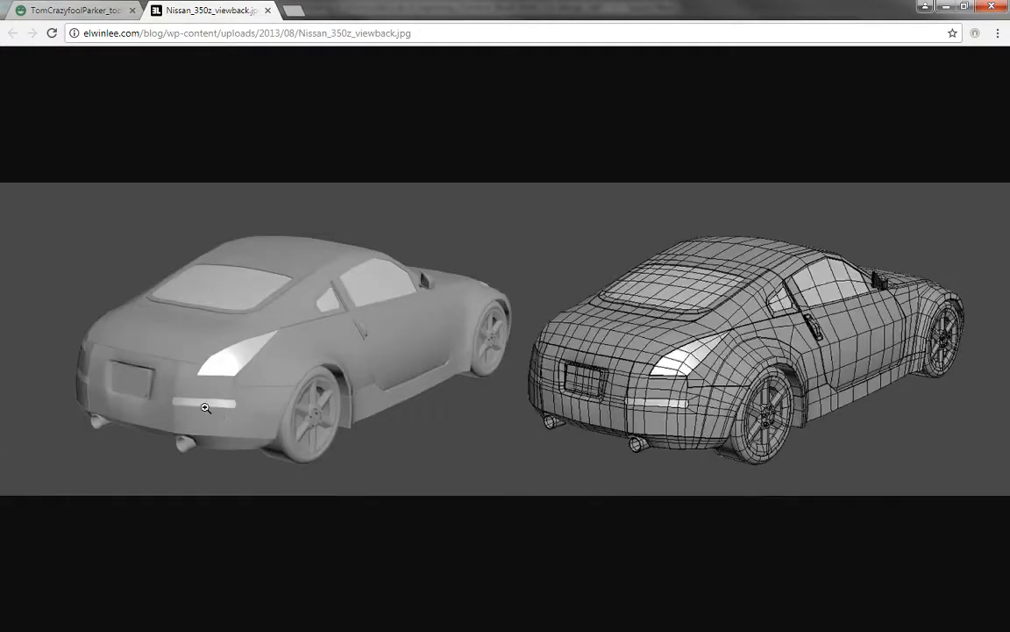
{"action": "left_click", "coordinate": [290, 410]}
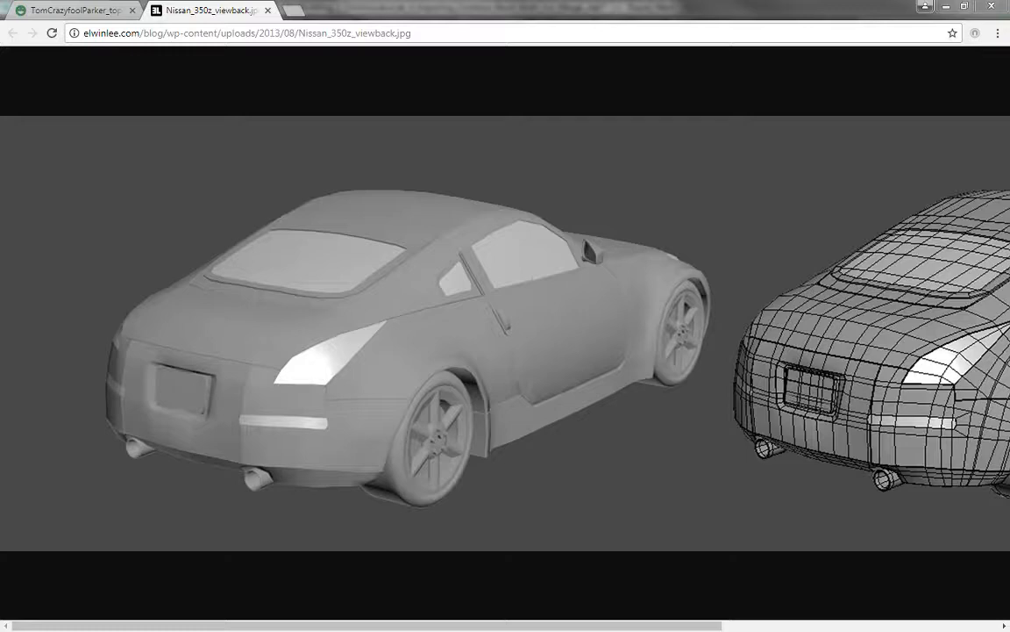
{"action": "left_click_drag", "start_coordinate": [0, 167], "coordinate": [408, 11]}
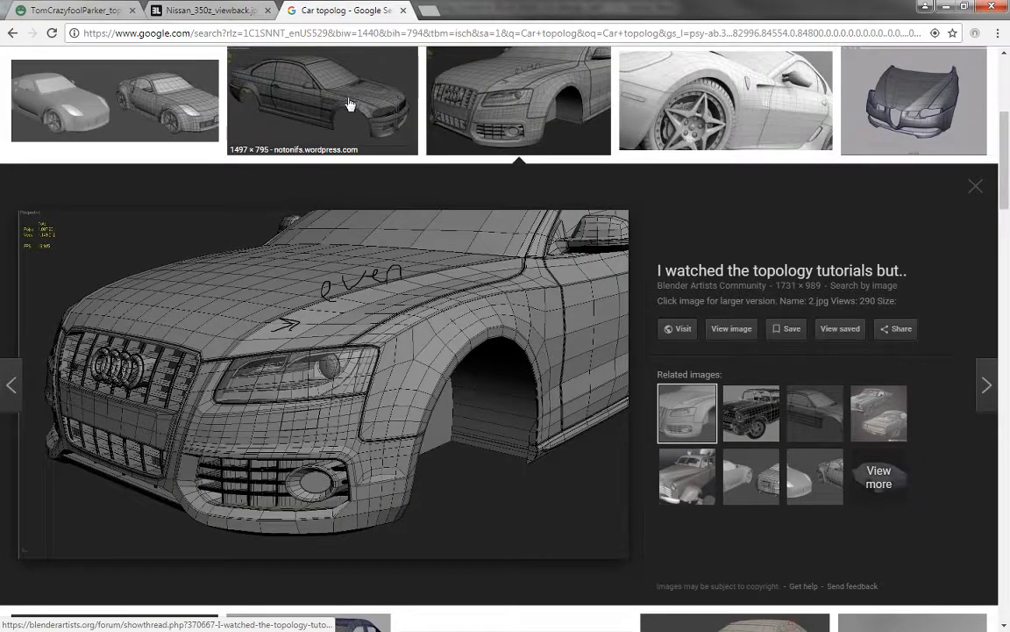
{"action": "left_click", "coordinate": [742, 329]}
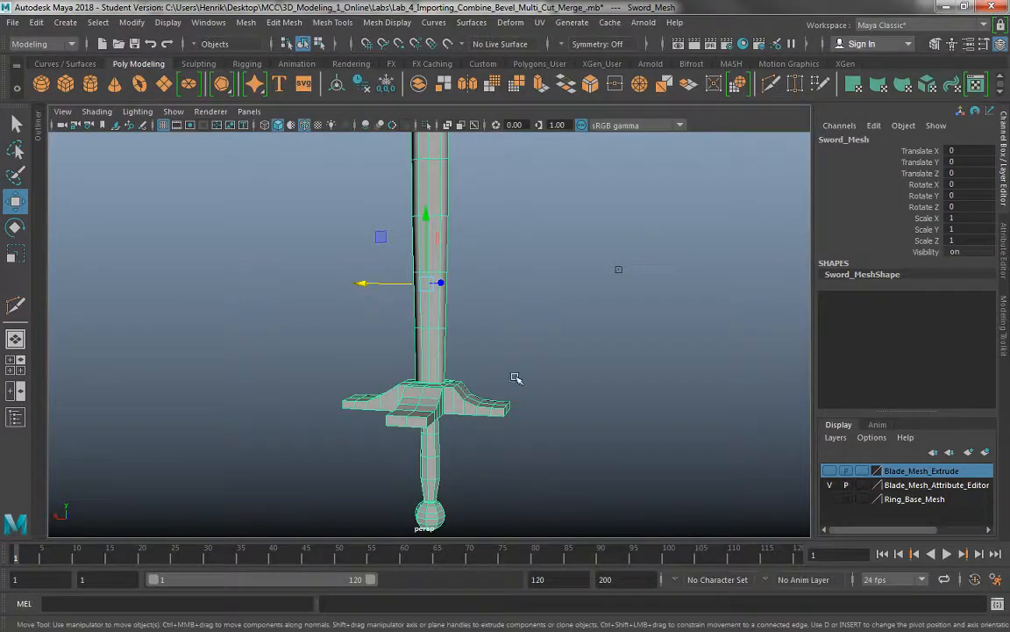
Step: Switch back to Maya and display the sword mesh in smooth preview, viewed closely at the crossguard
{"action": "left_click", "coordinate": [507, 387]}
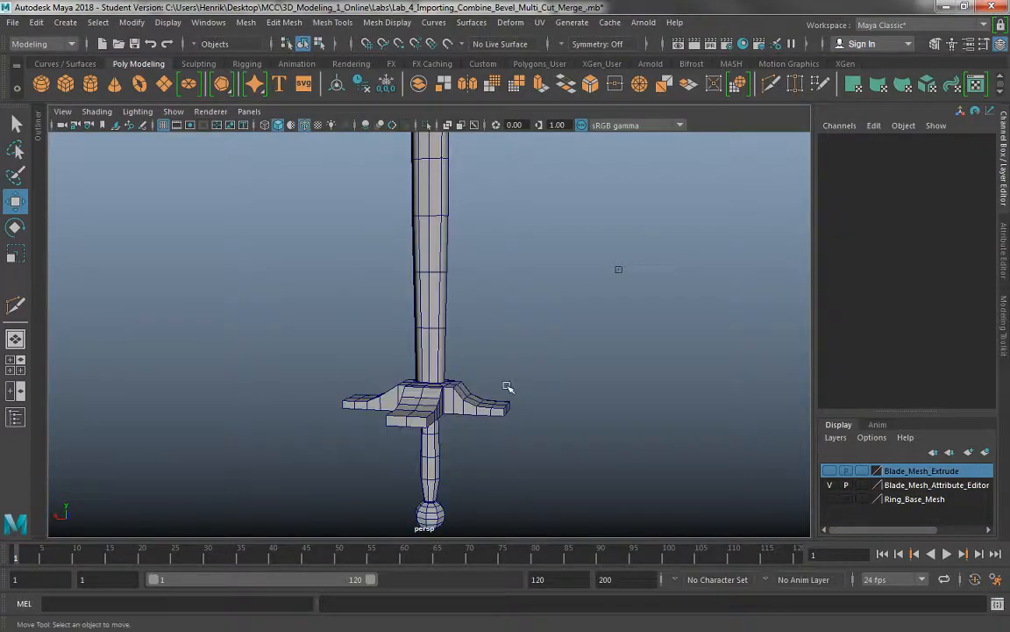
{"action": "left_click_drag", "start_coordinate": [503, 363], "coordinate": [410, 309], "text": "alt"}
{"action": "scroll", "coordinate": [492, 402], "scroll_direction": "up", "scroll_amount": 3}
{"action": "left_click", "coordinate": [491, 402]}
{"action": "scroll", "coordinate": [526, 368], "scroll_direction": "up", "scroll_amount": 2}
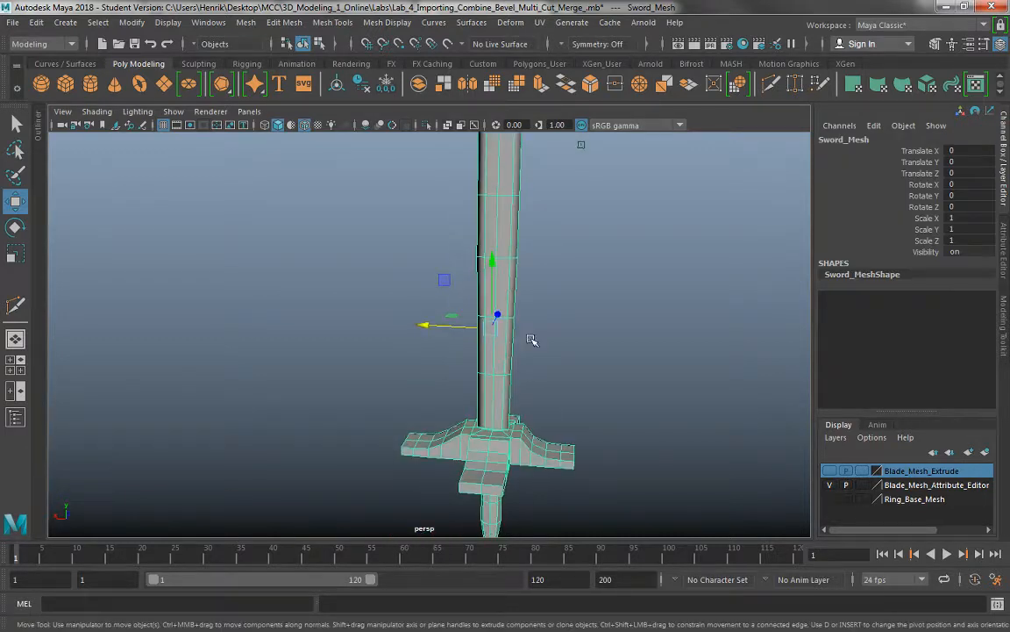
{"action": "left_click_drag", "start_coordinate": [525, 343], "coordinate": [320, 334], "text": "alt"}
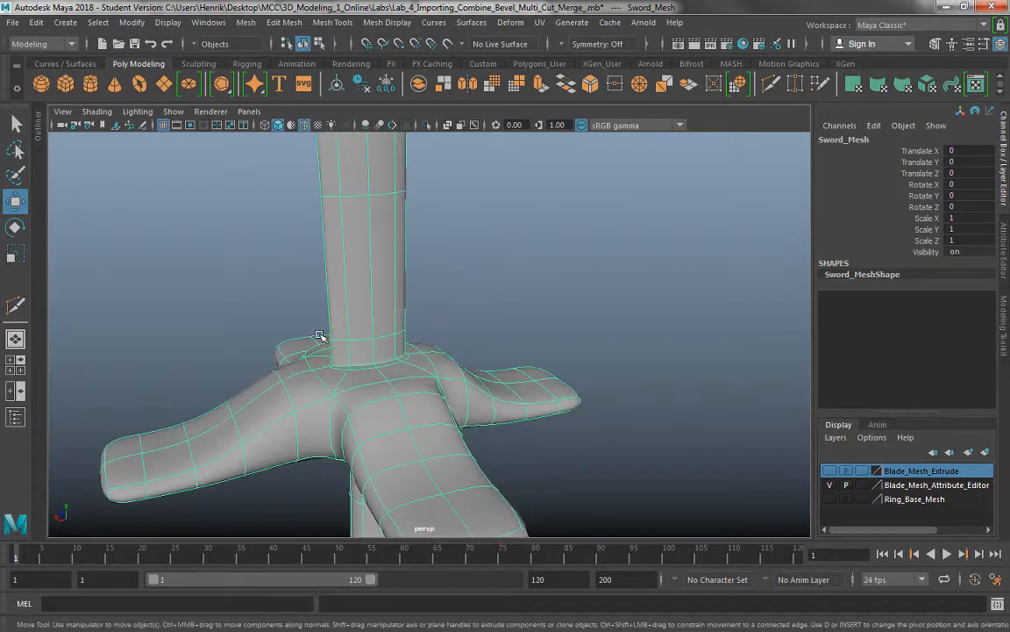
Step: Change the sword to face selection and select the narrow face loop around the blade's base
{"action": "right_click", "coordinate": [321, 338]}
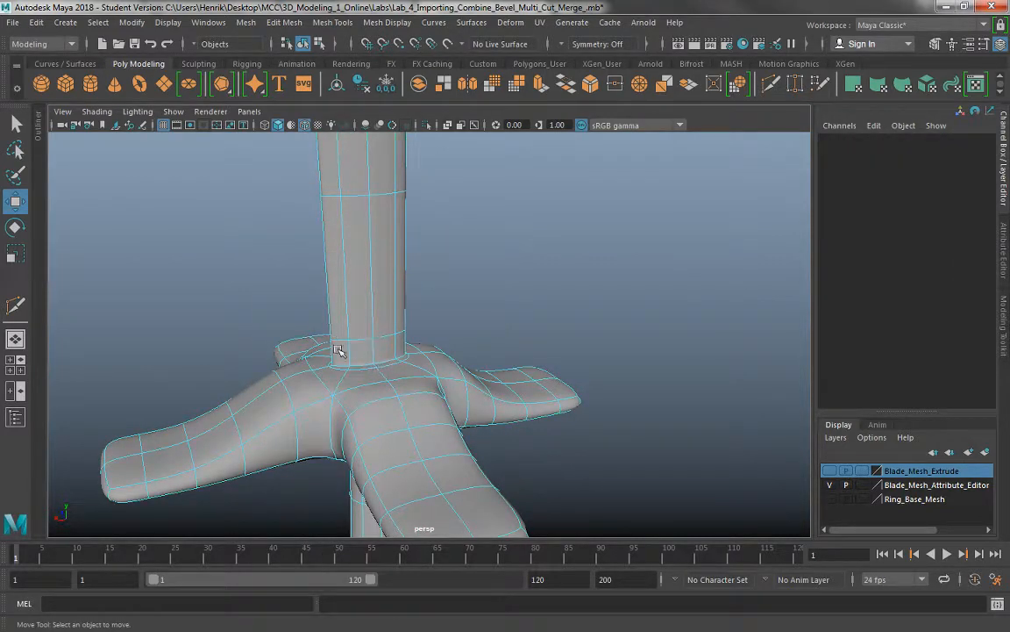
{"action": "right_click_drag", "start_coordinate": [338, 349], "coordinate": [517, 472], "text": "alt"}
{"action": "double_click", "coordinate": [334, 394]}
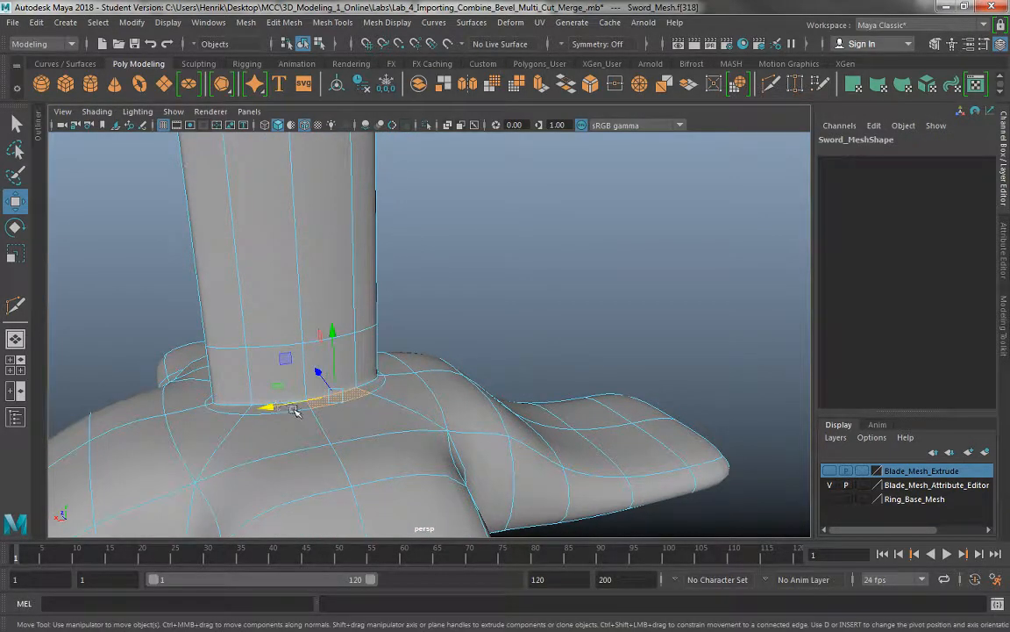
{"action": "left_click_drag", "start_coordinate": [299, 425], "coordinate": [376, 436], "text": "alt"}
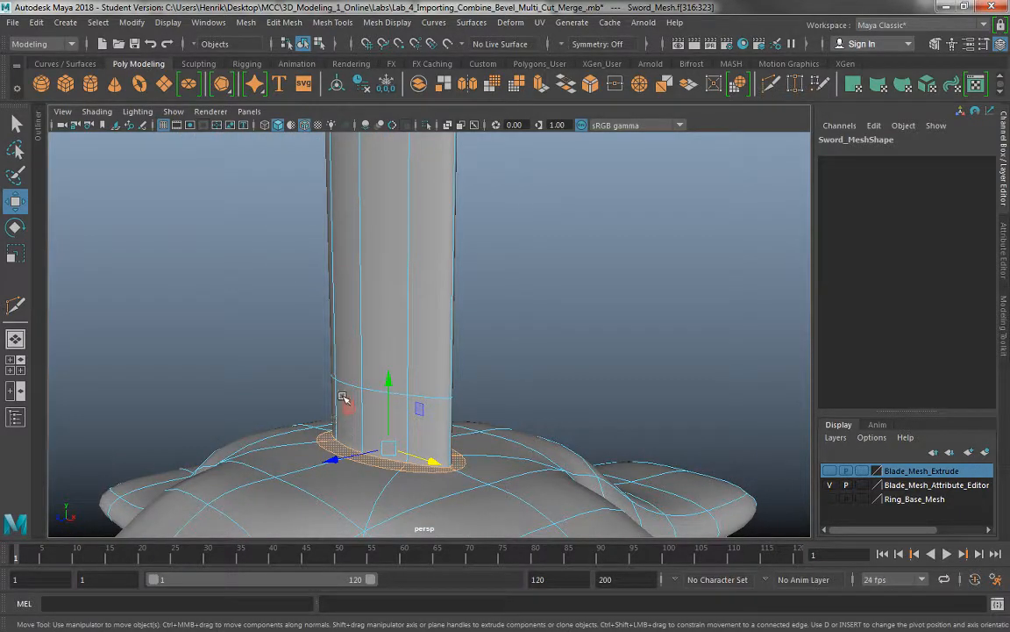
Step: Select the lowest face loop of the blade, just above the crossguard
{"action": "left_click_drag", "start_coordinate": [309, 373], "coordinate": [379, 404], "text": "alt"}
{"action": "left_click", "coordinate": [335, 351]}
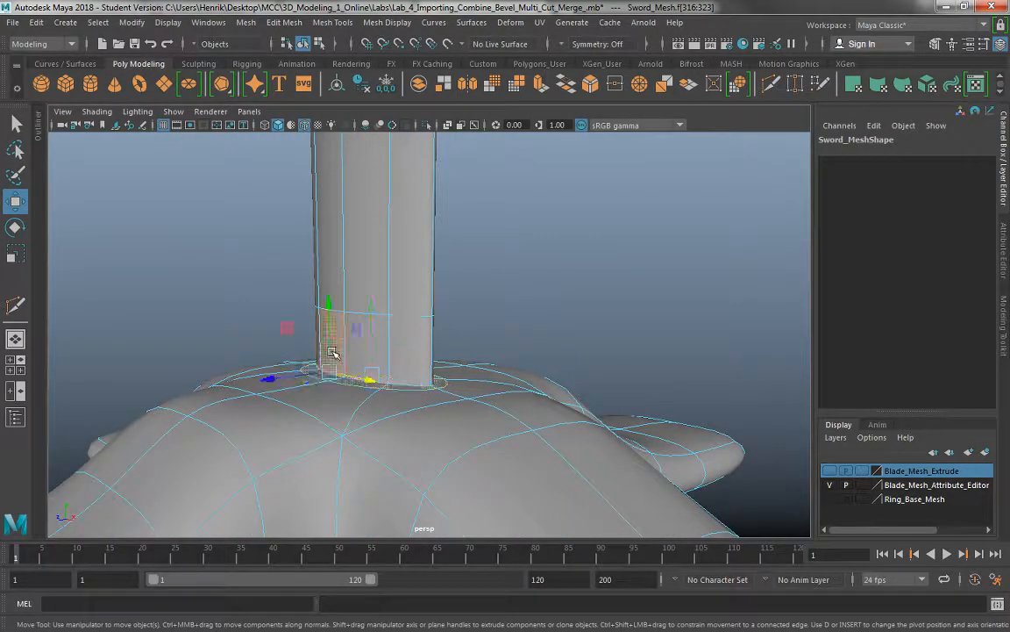
{"action": "double_click", "coordinate": [366, 356], "text": "shift"}
Step: Select the loop of wide faces on the crossguard's upper side around the blade, and inspect how it flows
{"action": "left_click_drag", "start_coordinate": [416, 383], "coordinate": [325, 374], "text": "alt"}
{"action": "left_click", "coordinate": [324, 379]}
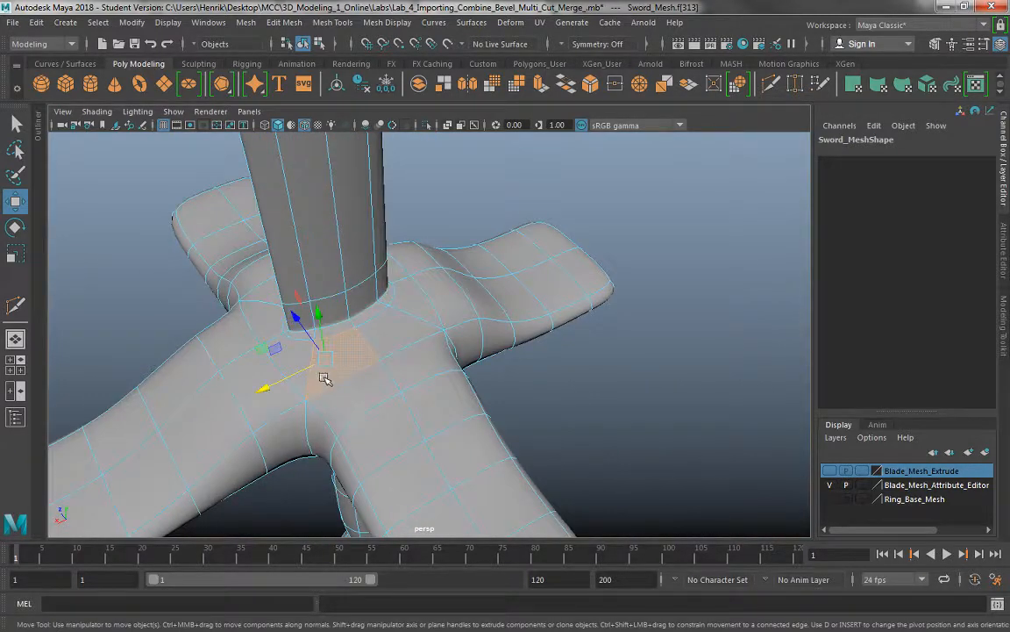
{"action": "double_click", "coordinate": [399, 351], "text": "shift"}
{"action": "left_click_drag", "start_coordinate": [451, 395], "coordinate": [208, 384], "text": "alt"}
{"action": "left_click_drag", "start_coordinate": [481, 431], "coordinate": [457, 392], "text": "alt"}
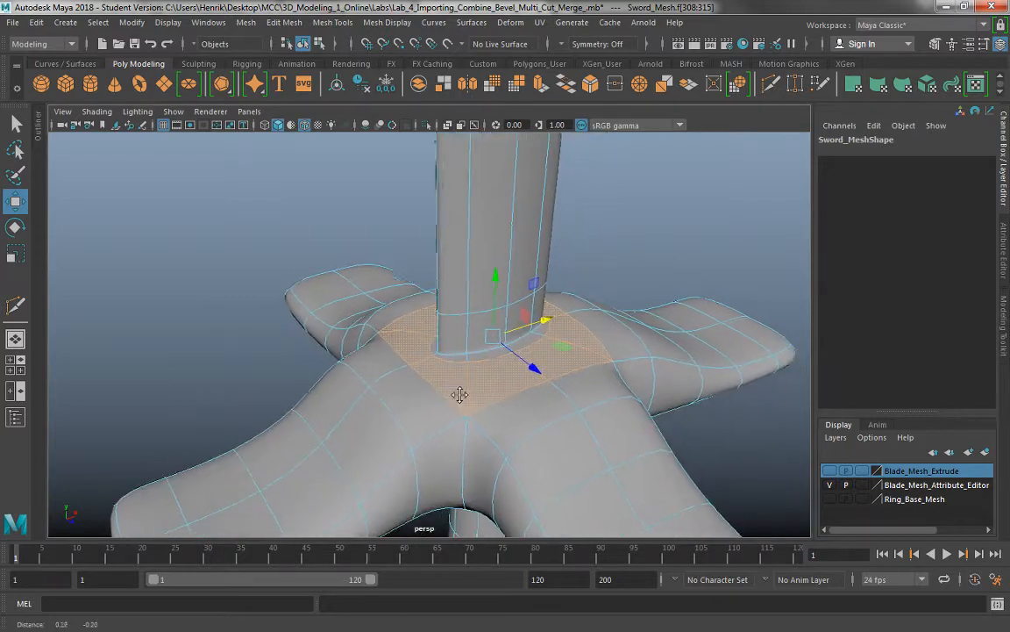
Step: Select the loop of wide faces on the crossguard's underside around the grip
{"action": "left_click_drag", "start_coordinate": [551, 290], "coordinate": [374, 305], "text": "alt"}
{"action": "left_click", "coordinate": [431, 278]}
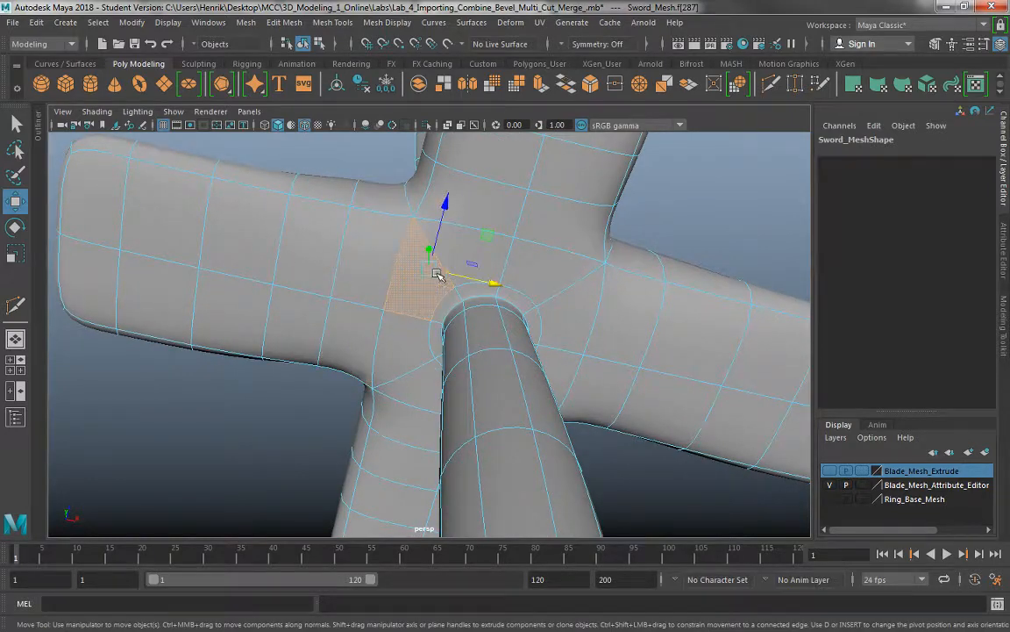
{"action": "double_click", "coordinate": [472, 257], "text": "shift"}
Step: Select the narrow face ring around the grip's upper end and add the adjoining grip loop
{"action": "left_click_drag", "start_coordinate": [498, 336], "coordinate": [402, 383], "text": "alt"}
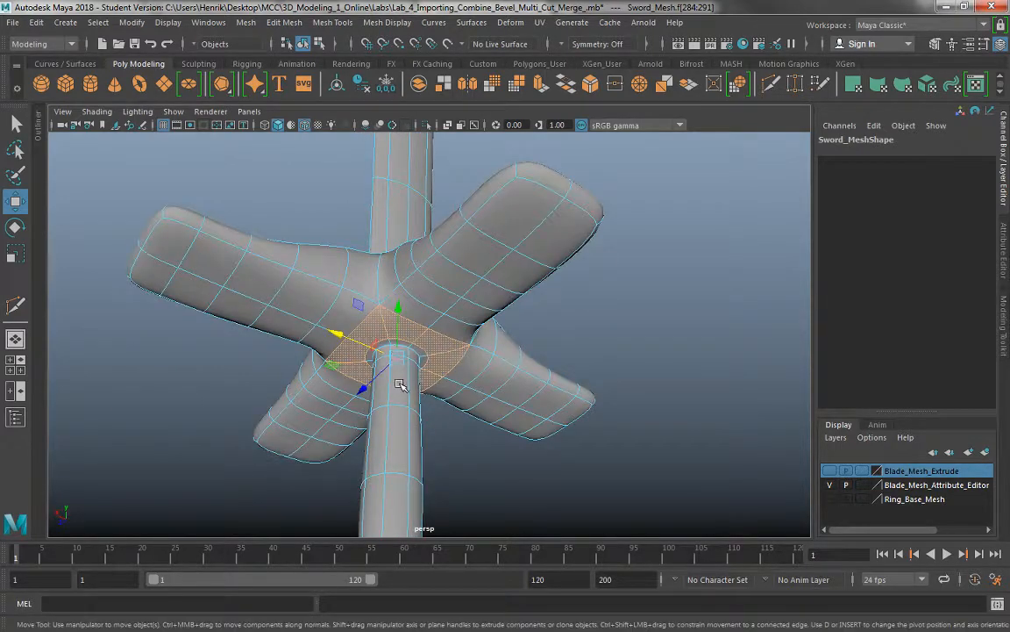
{"action": "right_click_drag", "start_coordinate": [402, 383], "coordinate": [513, 491], "text": "alt"}
{"action": "left_click", "coordinate": [406, 362]}
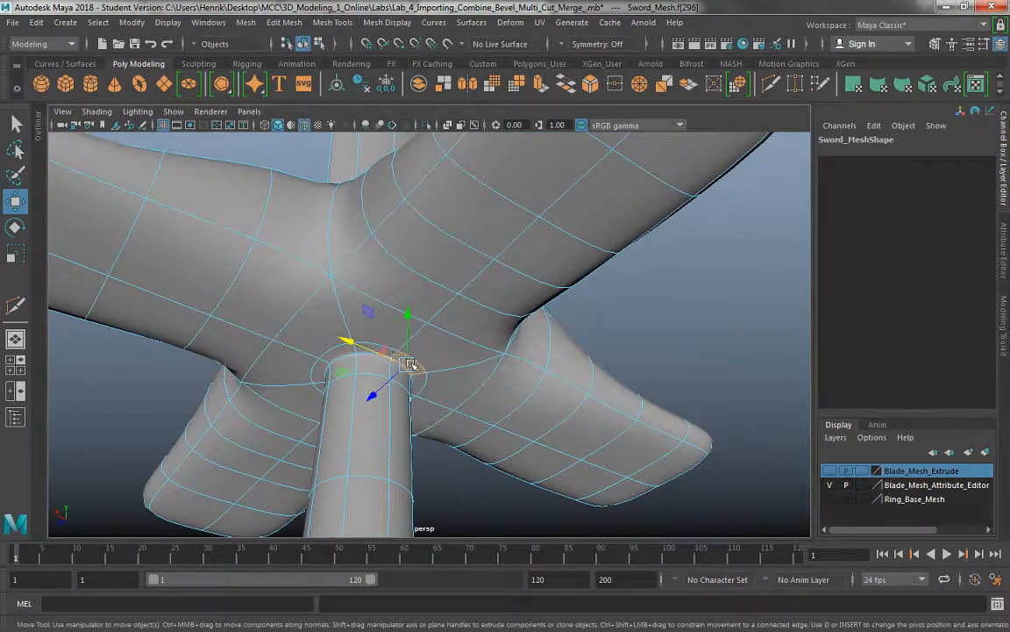
{"action": "left_click_drag", "start_coordinate": [408, 383], "coordinate": [320, 422], "text": "alt"}
{"action": "double_click", "coordinate": [425, 381], "text": "shift"}
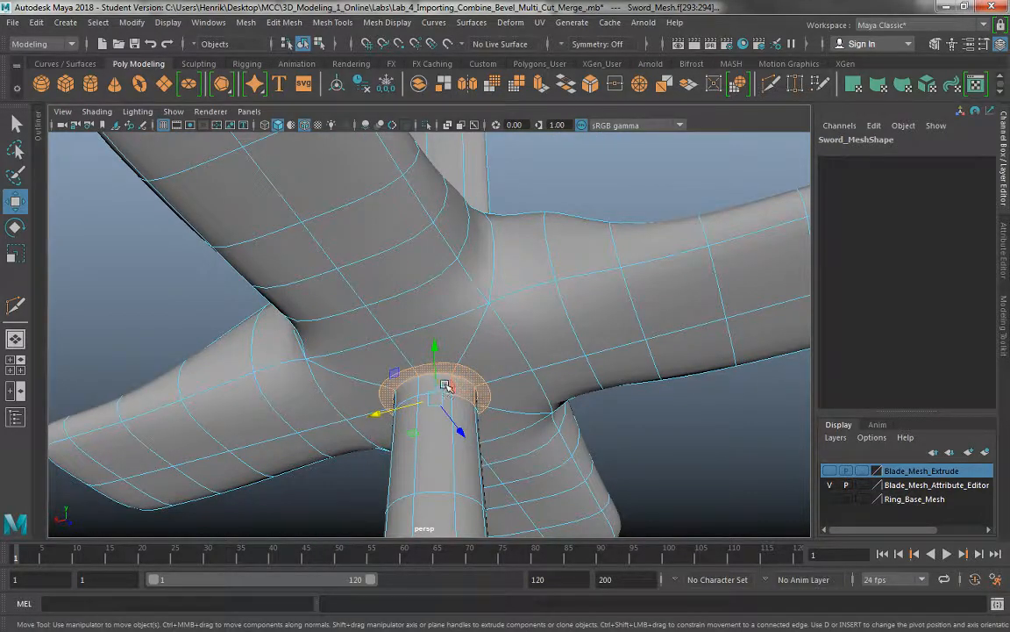
{"action": "double_click", "coordinate": [451, 400], "text": "shift"}
Step: Extend the face selection to the long loop at the grip's upper end, below the crossguard
{"action": "left_click_drag", "start_coordinate": [459, 399], "coordinate": [369, 340], "text": "alt"}
{"action": "left_click", "coordinate": [462, 467], "text": "shift"}
{"action": "double_click", "coordinate": [485, 475], "text": "shift"}
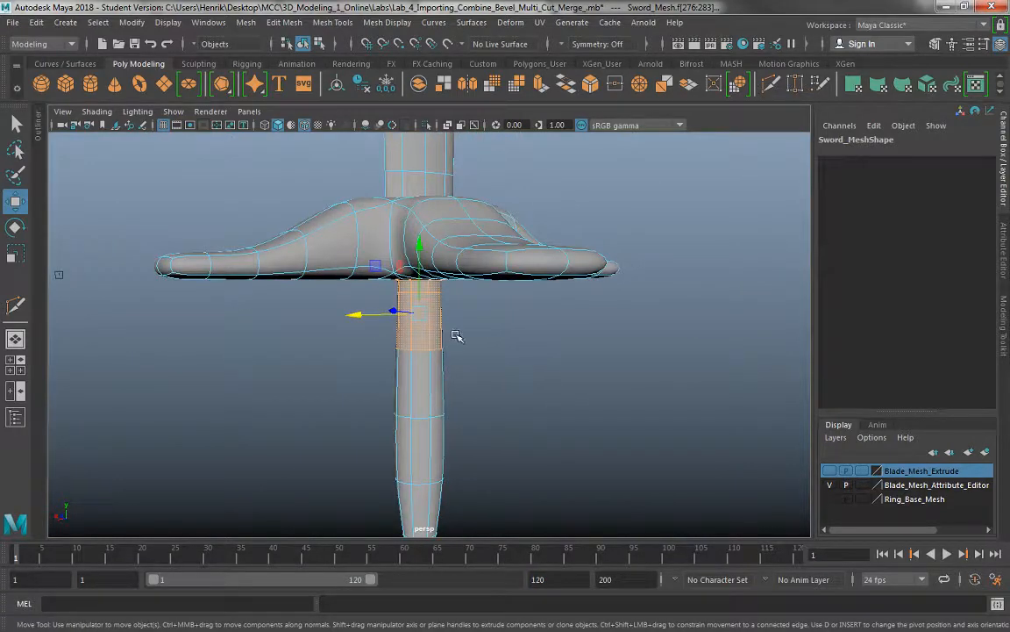
{"action": "left_click_drag", "start_coordinate": [456, 336], "coordinate": [353, 256], "text": "alt"}
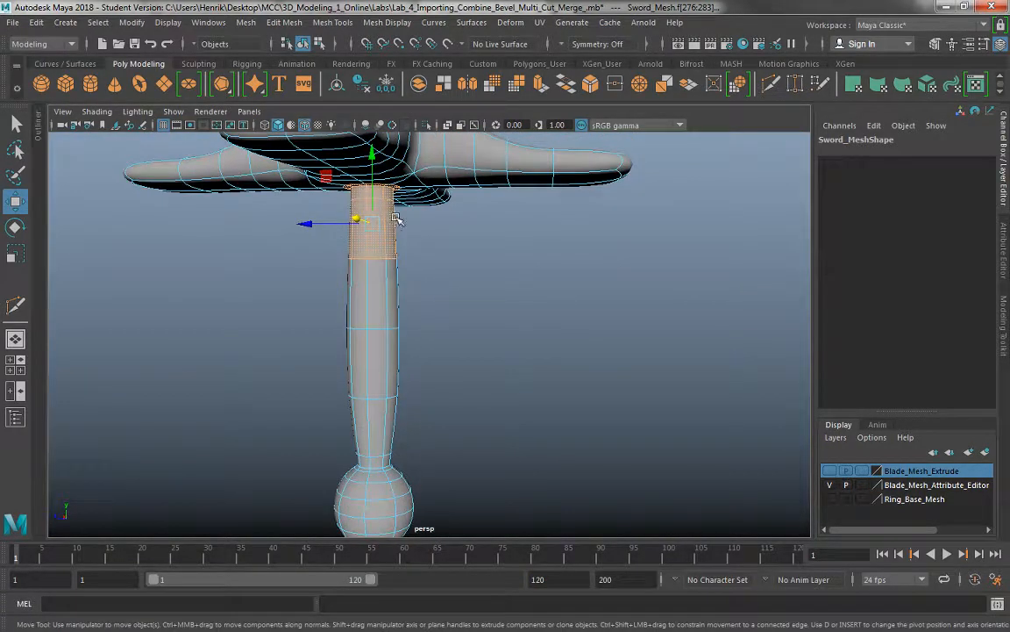
Step: Select only the long face loop around the grip's upper end, below the crossguard
{"action": "left_click", "coordinate": [379, 245]}
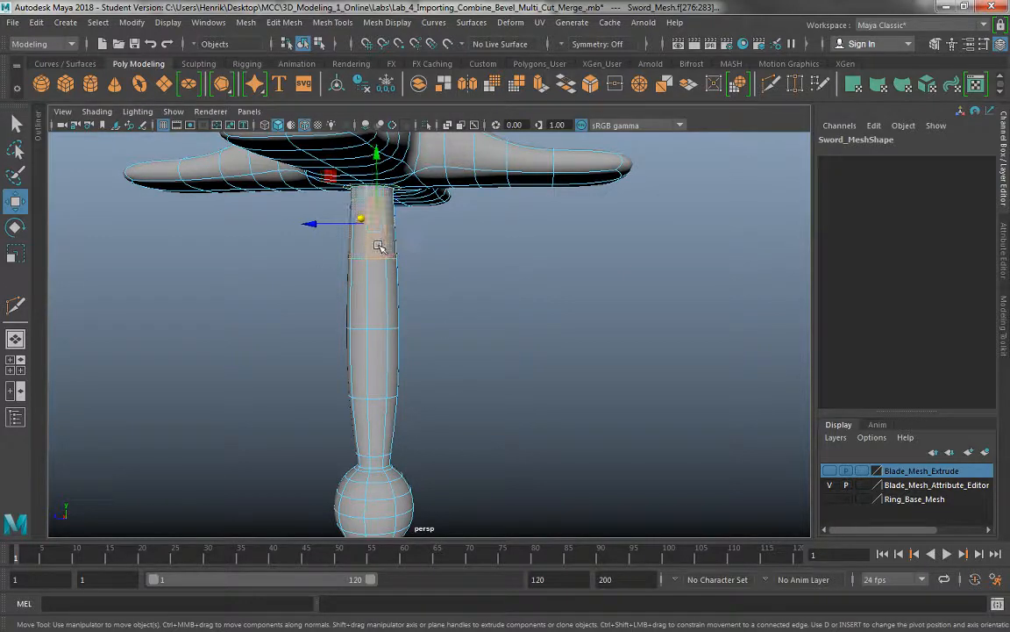
{"action": "double_click", "coordinate": [392, 249], "text": "shift"}
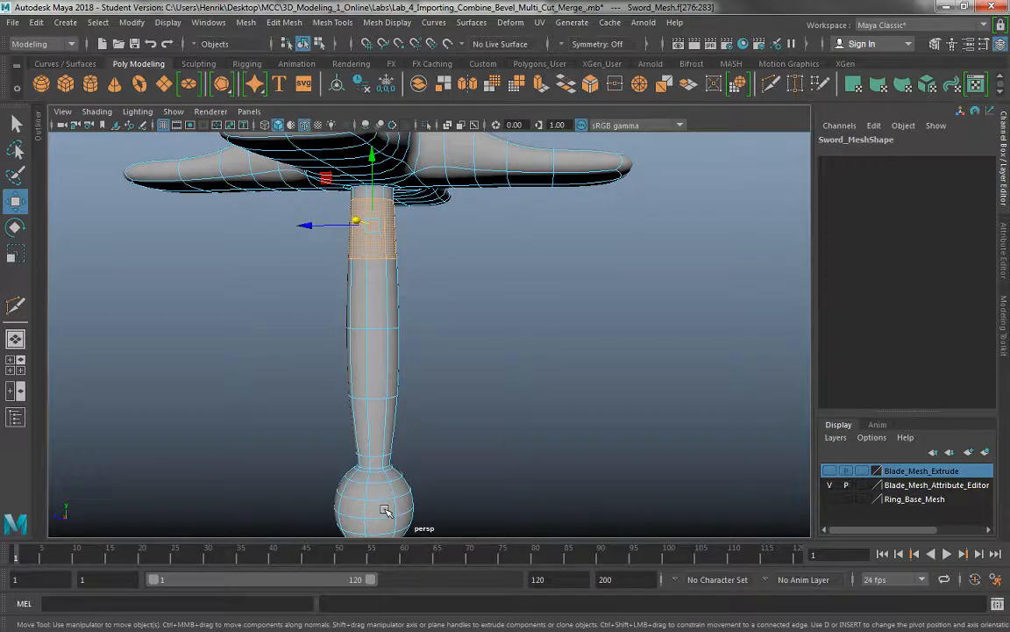
Step: Select the upper face ring on the pommel, and the narrow ring where the pommel meets the grip
{"action": "middle_click_drag", "start_coordinate": [402, 478], "coordinate": [401, 342], "text": "alt"}
{"action": "right_click_drag", "start_coordinate": [401, 342], "coordinate": [449, 430], "text": "alt"}
{"action": "middle_click_drag", "start_coordinate": [449, 430], "coordinate": [454, 358], "text": "alt"}
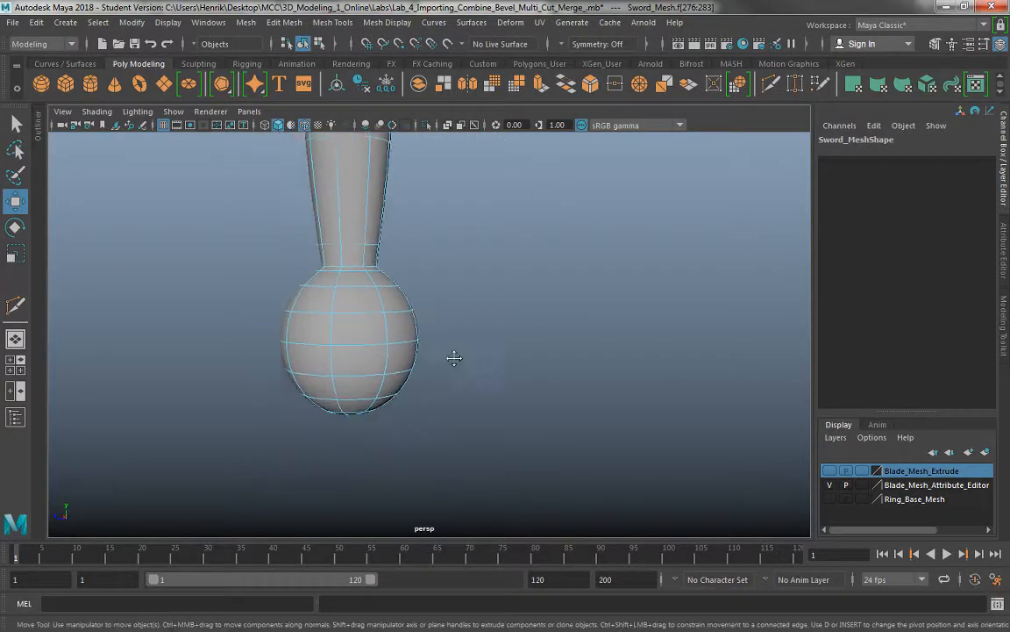
{"action": "right_click_drag", "start_coordinate": [454, 358], "coordinate": [441, 428], "text": "alt"}
{"action": "left_click_drag", "start_coordinate": [441, 428], "coordinate": [381, 421], "text": "alt"}
{"action": "left_click", "coordinate": [413, 255]}
{"action": "double_click", "coordinate": [380, 260], "text": "shift"}
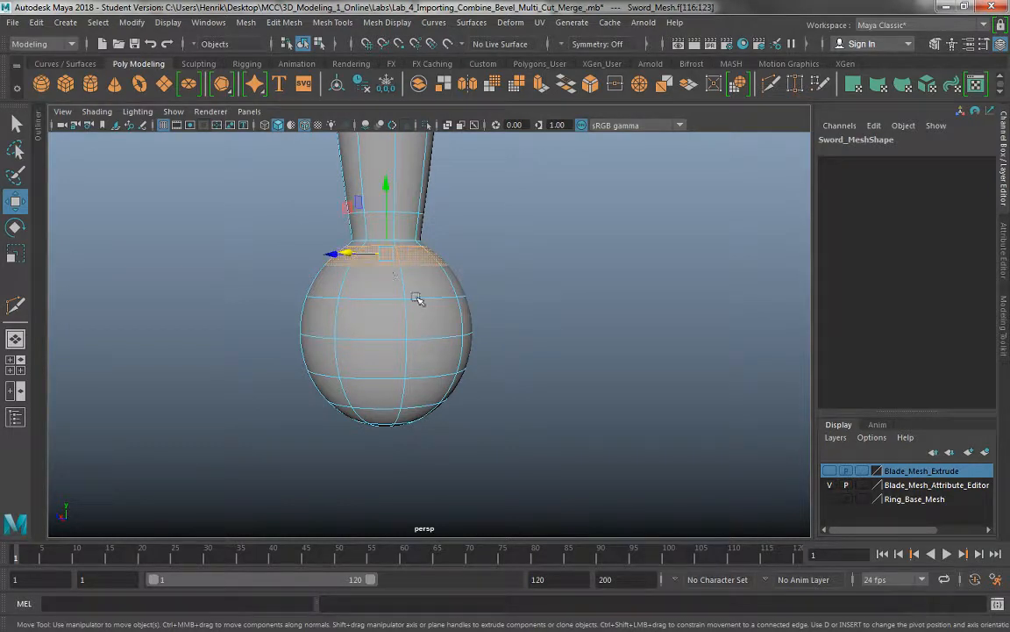
{"action": "left_click", "coordinate": [409, 244]}
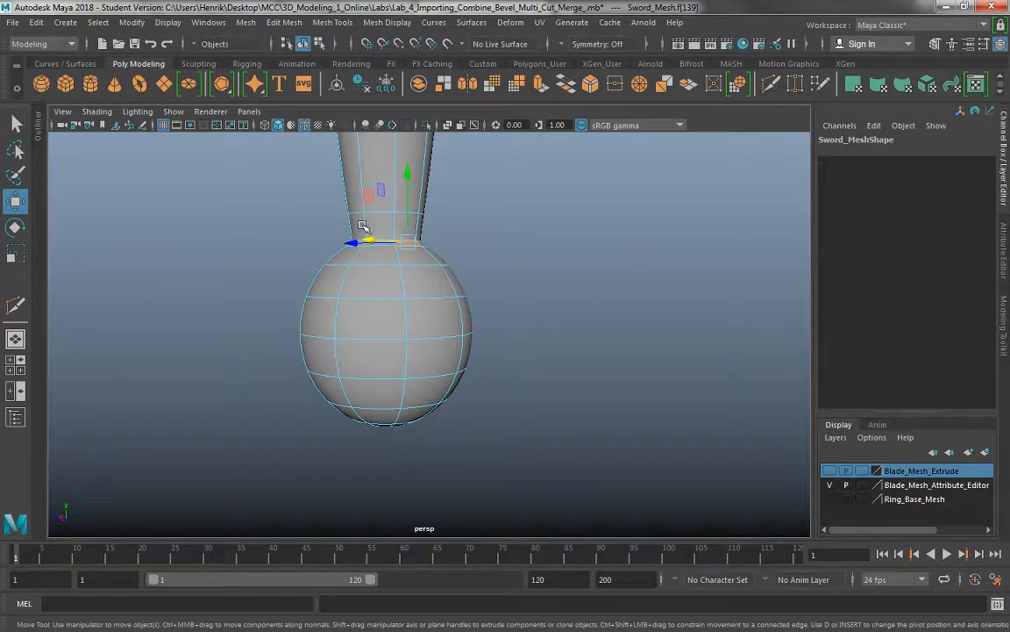
{"action": "scroll", "coordinate": [440, 300], "scroll_direction": "up", "scroll_amount": 2}
{"action": "double_click", "coordinate": [347, 266], "text": "shift"}
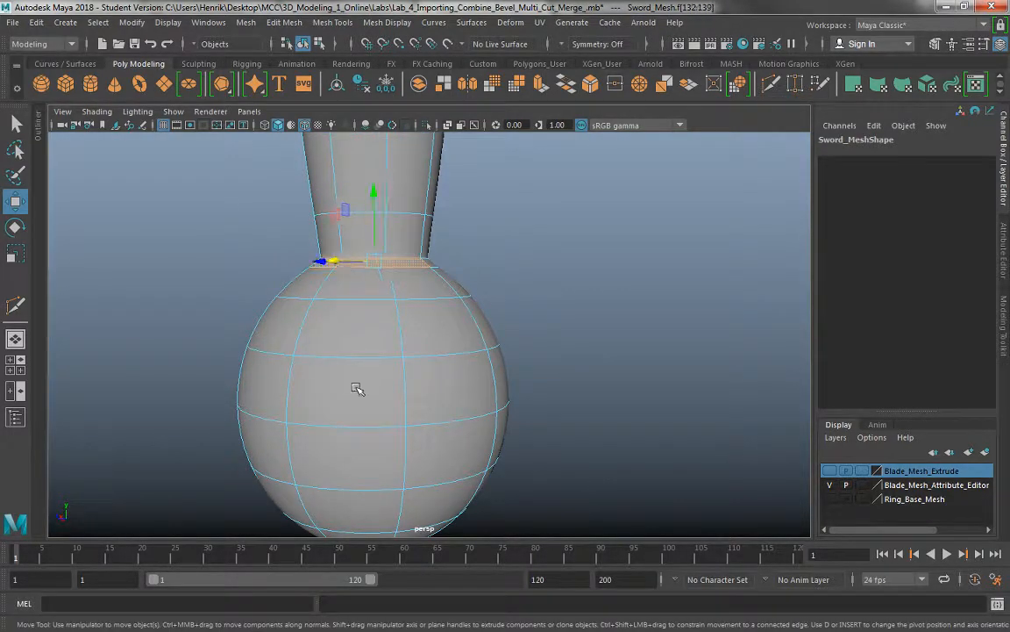
Step: Select the loop of faces running crosswise around one arm of the crossguard
{"action": "scroll", "coordinate": [273, 162], "scroll_direction": "down", "scroll_amount": 5}
{"action": "middle_click_drag", "start_coordinate": [273, 162], "coordinate": [281, 267], "text": "alt"}
{"action": "left_click_drag", "start_coordinate": [281, 267], "coordinate": [425, 321], "text": "alt"}
{"action": "left_click", "coordinate": [358, 327]}
{"action": "double_click", "coordinate": [353, 313], "text": "shift"}
Step: Select the face loop along the blade's outer edge starting at the tip, and follow it down over the crossguard
{"action": "right_click_drag", "start_coordinate": [425, 321], "coordinate": [386, 289], "text": "alt"}
{"action": "middle_click_drag", "start_coordinate": [385, 289], "coordinate": [379, 406], "text": "alt"}
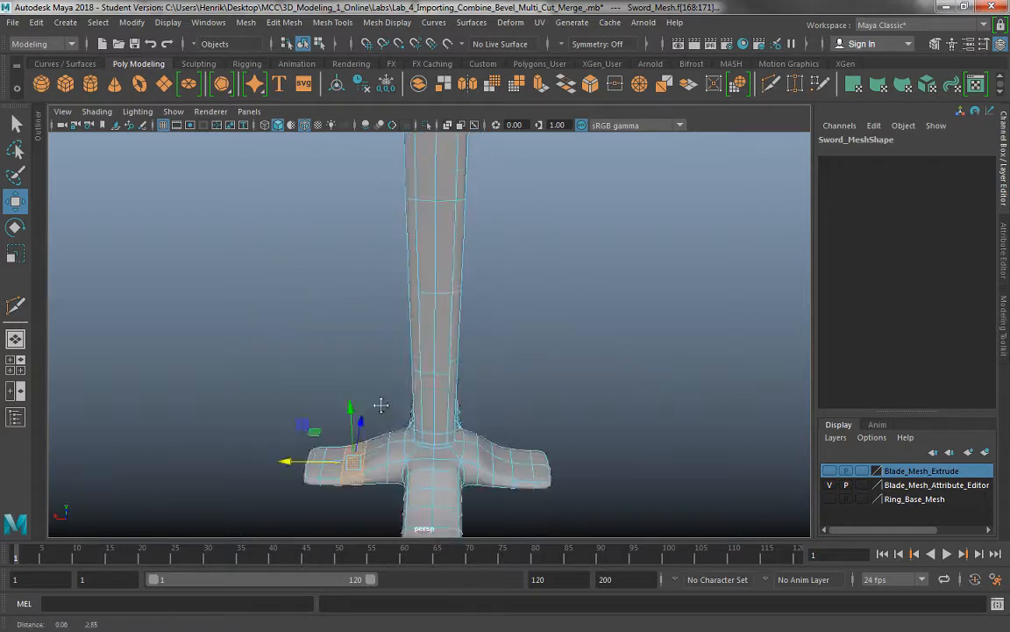
{"action": "right_click_drag", "start_coordinate": [378, 406], "coordinate": [454, 471], "text": "alt"}
{"action": "middle_click_drag", "start_coordinate": [451, 214], "coordinate": [392, 358], "text": "alt"}
{"action": "right_click_drag", "start_coordinate": [392, 359], "coordinate": [372, 281], "text": "alt"}
{"action": "middle_click_drag", "start_coordinate": [405, 252], "coordinate": [399, 312], "text": "alt"}
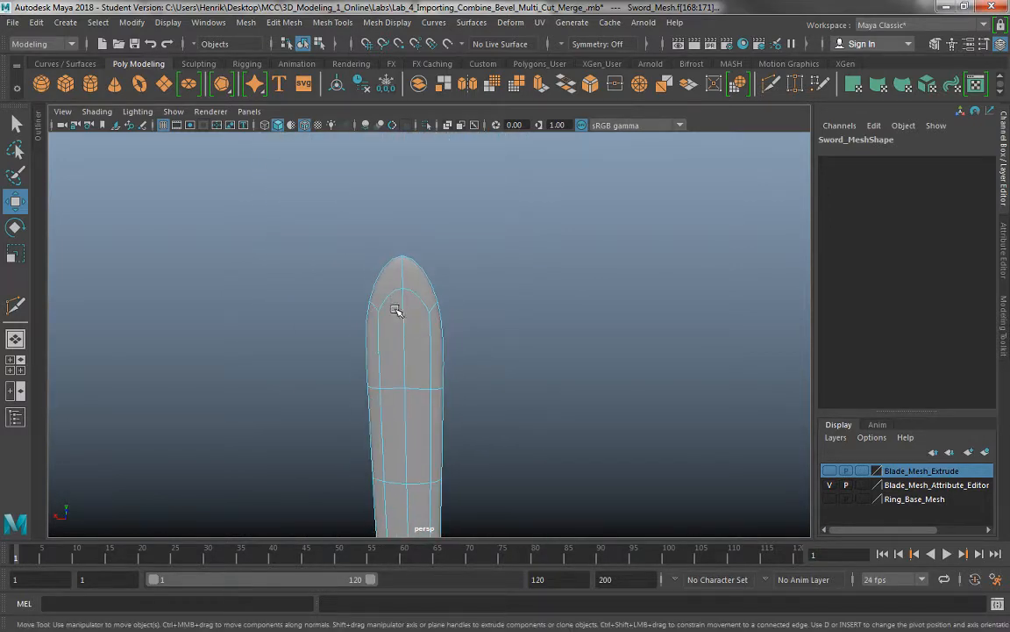
{"action": "left_click", "coordinate": [399, 278]}
{"action": "double_click", "coordinate": [415, 280], "text": "shift"}
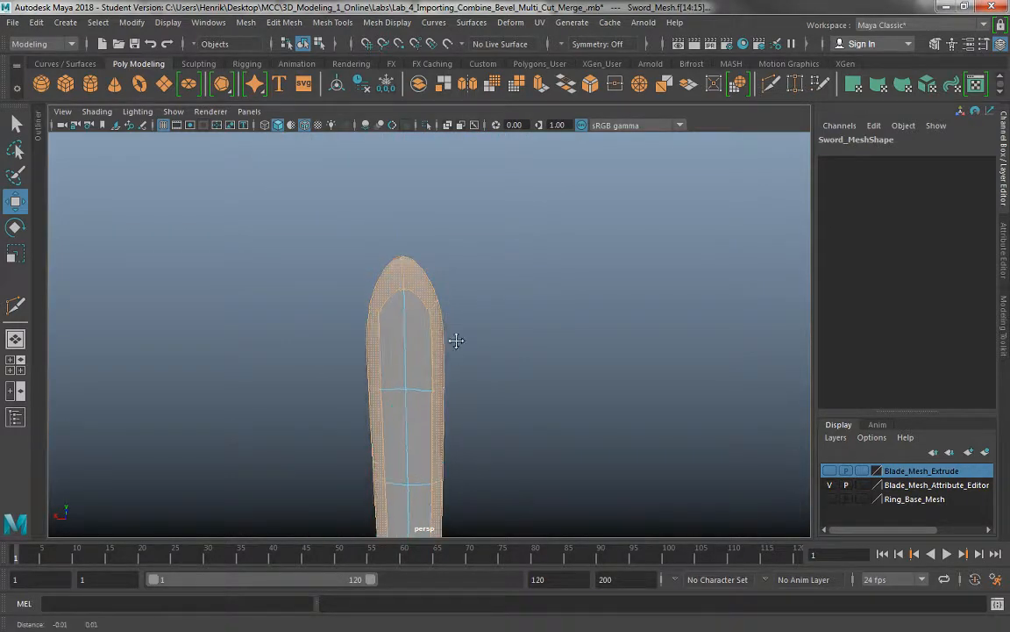
{"action": "middle_click_drag", "start_coordinate": [453, 339], "coordinate": [431, 120], "text": "alt"}
{"action": "middle_click_drag", "start_coordinate": [521, 399], "coordinate": [513, 237], "text": "alt"}
{"action": "left_click_drag", "start_coordinate": [473, 263], "coordinate": [564, 262], "text": "alt"}
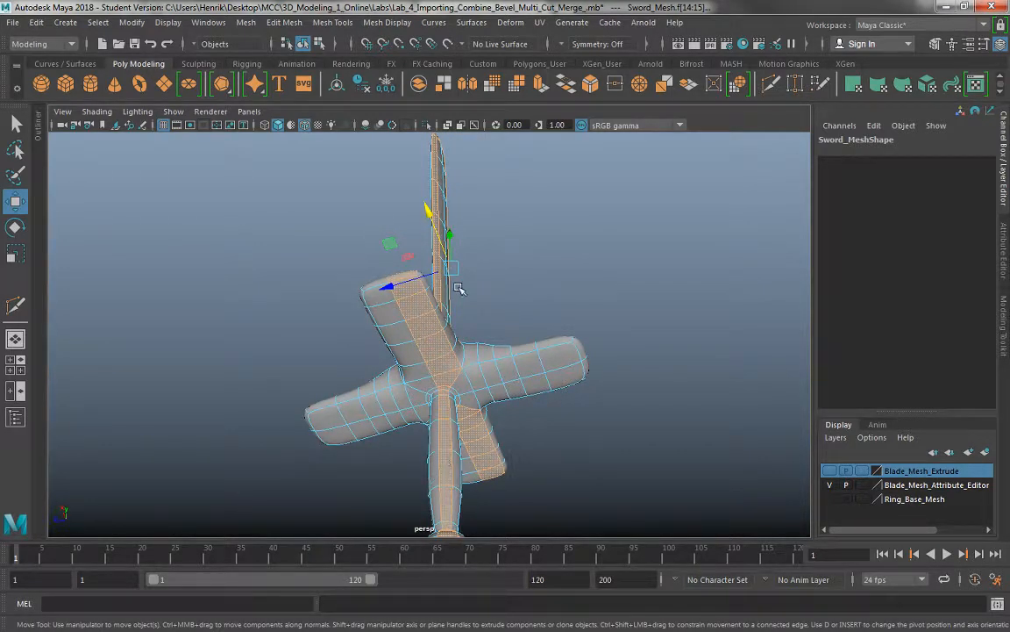
{"action": "mouse_move", "coordinate": [426, 330]}
{"action": "left_mouse_down", "text": "alt"}
{"action": "mouse_move", "coordinate": [374, 365]}
{"action": "mouse_move", "coordinate": [439, 327]}
{"action": "left_mouse_up", "text": "alt"}
{"action": "right_click_drag", "start_coordinate": [440, 328], "coordinate": [543, 452], "text": "alt"}
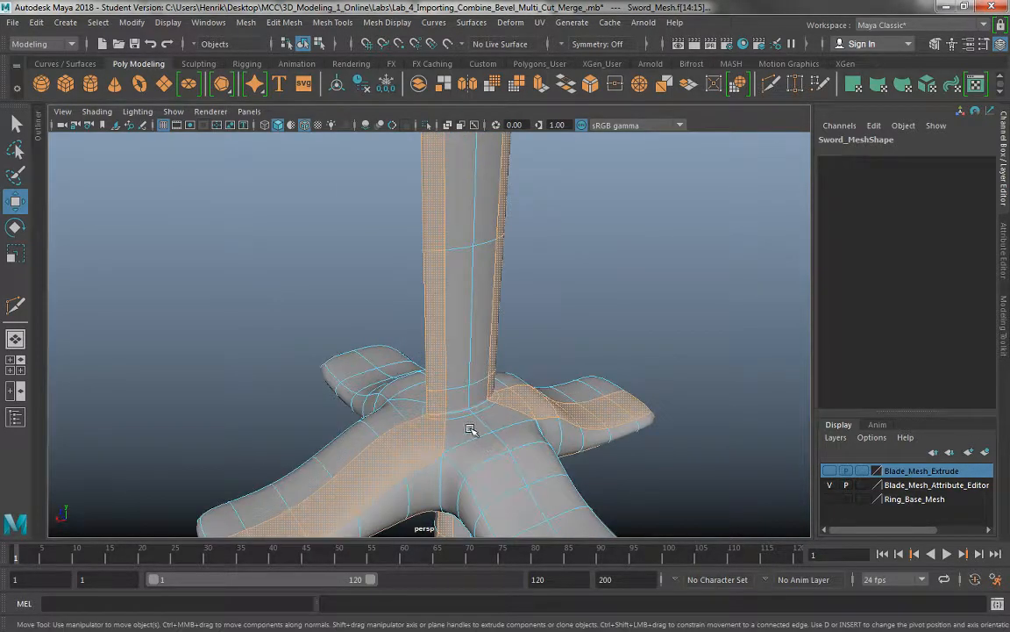
Step: Select only the blade's edge faces from its base up around the tip, leaving out the crossguard, and inspect them
{"action": "left_click", "coordinate": [440, 408]}
{"action": "middle_click_drag", "start_coordinate": [498, 300], "coordinate": [474, 532], "text": "alt"}
{"action": "left_click", "coordinate": [411, 175]}
{"action": "double_click", "coordinate": [388, 210], "text": "shift"}
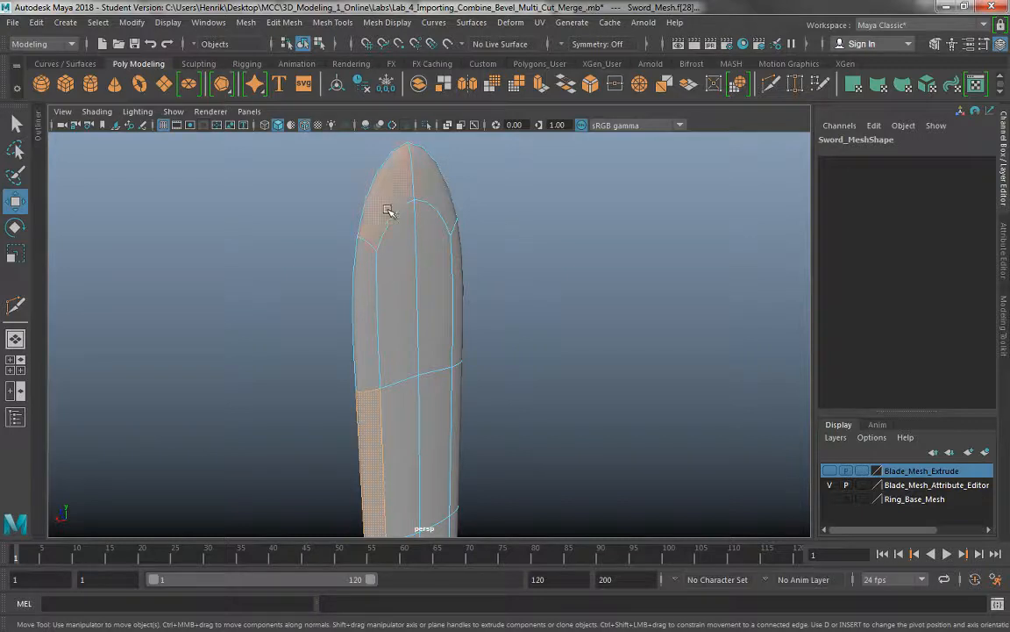
{"action": "left_click_drag", "start_coordinate": [326, 267], "coordinate": [389, 285], "text": "alt"}
{"action": "left_click_drag", "start_coordinate": [237, 186], "coordinate": [332, 478], "text": "alt"}
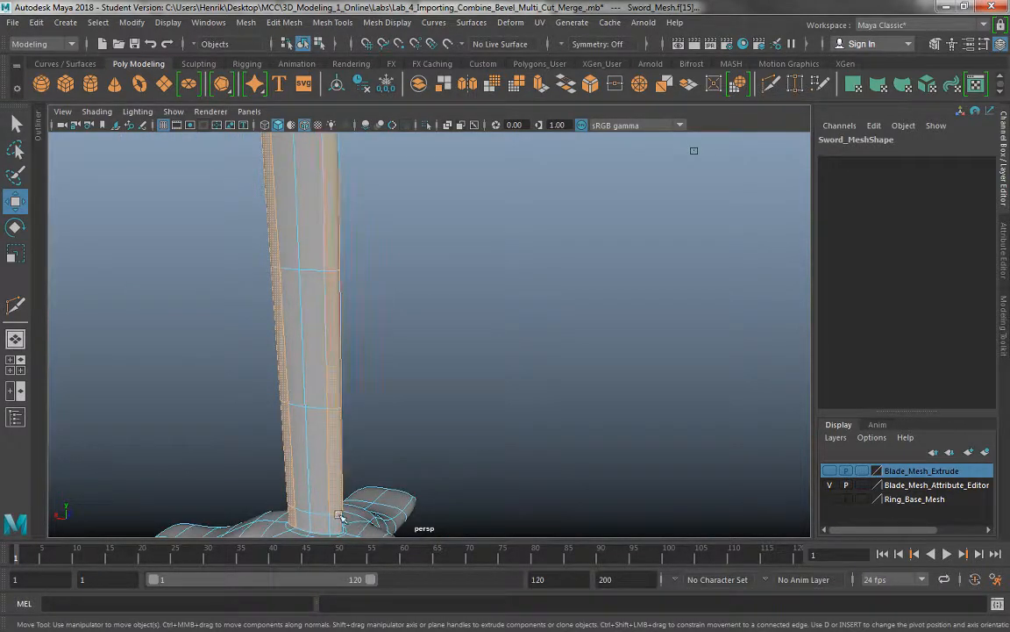
{"action": "left_click", "coordinate": [340, 512], "text": "shift"}
{"action": "left_click_drag", "start_coordinate": [386, 316], "coordinate": [406, 422], "text": "alt"}
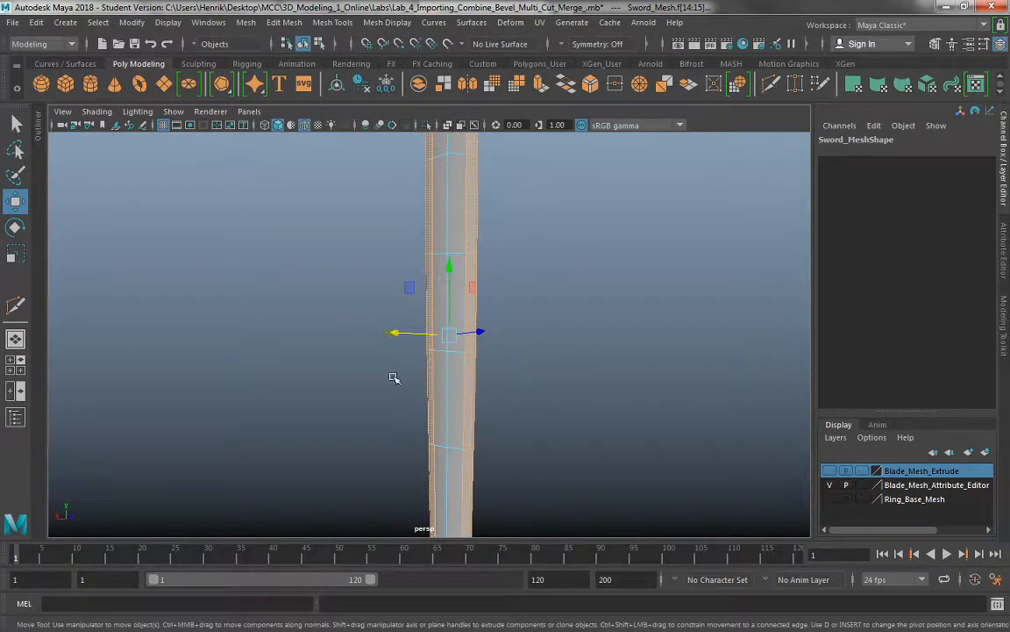
{"action": "mouse_move", "coordinate": [394, 377]}
{"action": "left_mouse_down", "text": "alt"}
{"action": "mouse_move", "coordinate": [280, 410]}
{"action": "mouse_move", "coordinate": [327, 368]}
{"action": "mouse_move", "coordinate": [379, 373]}
{"action": "left_mouse_up", "text": "alt"}
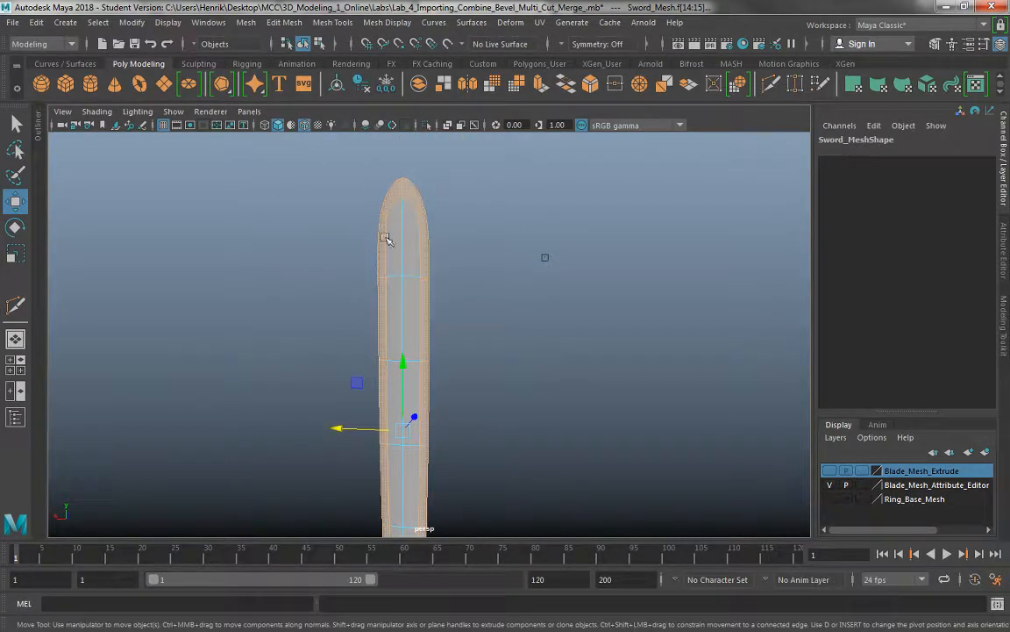
{"action": "left_click_drag", "start_coordinate": [397, 421], "coordinate": [545, 473], "text": "alt"}
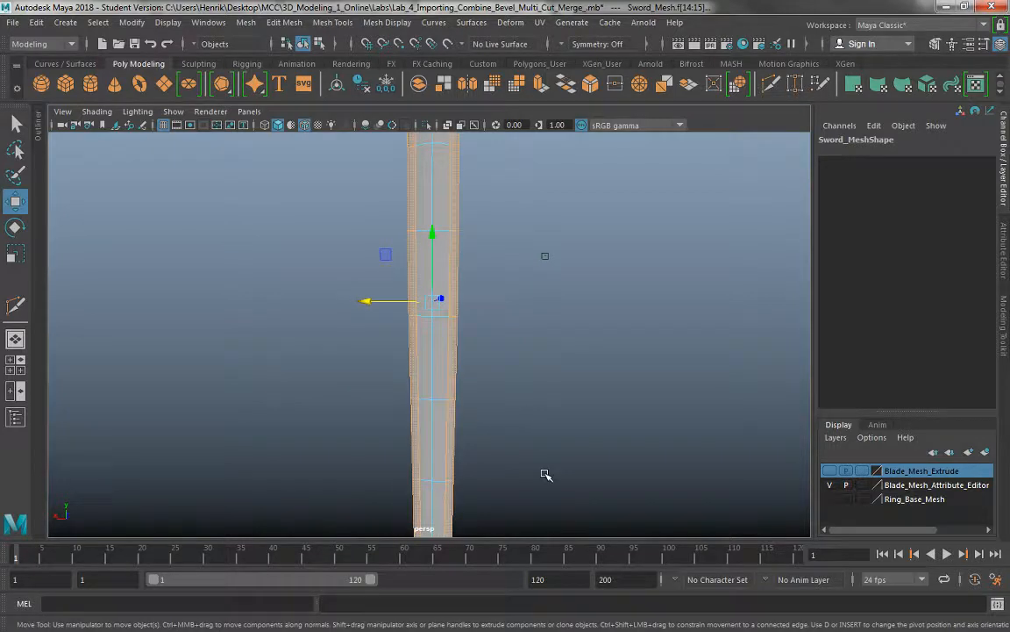
Step: Switch the sword from face selection back to object mode, frame it and clear the selection
{"action": "left_click", "coordinate": [500, 438]}
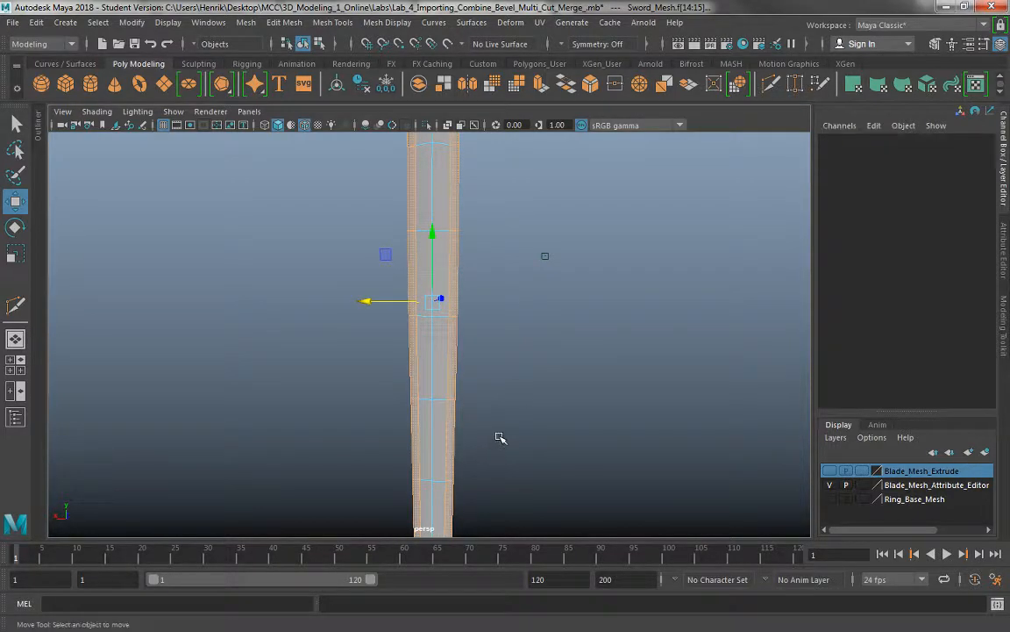
{"action": "right_click", "coordinate": [428, 212]}
{"action": "left_click", "coordinate": [497, 192]}
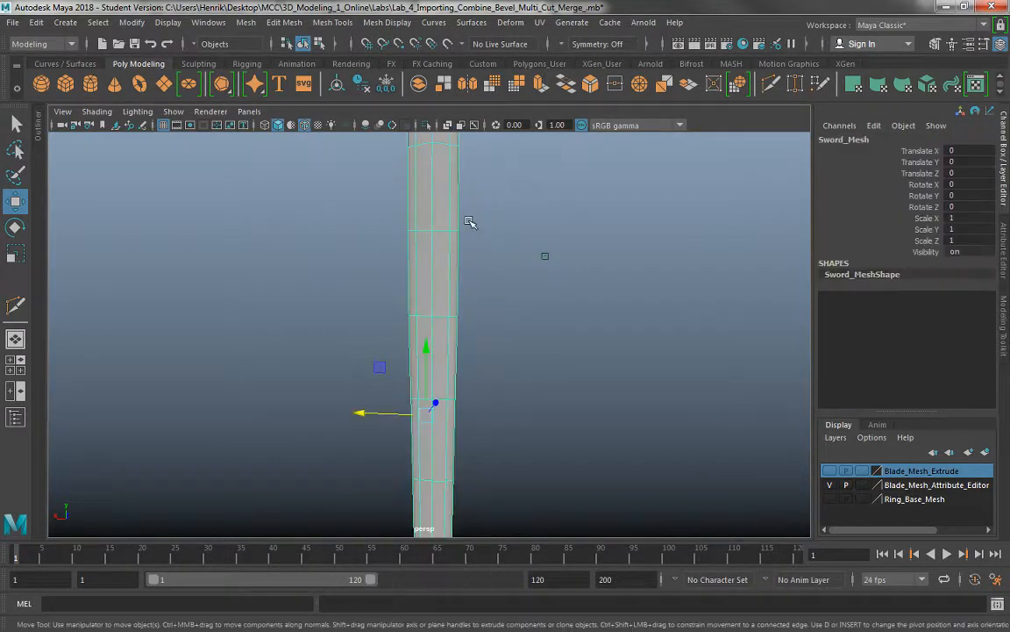
{"action": "key", "text": "f"}
{"action": "left_click", "coordinate": [515, 379]}
Step: Examine the edge flow over the whole sword, from crossguard and grip to pommel and blade, from several angles
{"action": "left_click_drag", "start_coordinate": [429, 399], "coordinate": [491, 375], "text": "alt"}
{"action": "middle_click_drag", "start_coordinate": [490, 374], "coordinate": [478, 301], "text": "alt"}
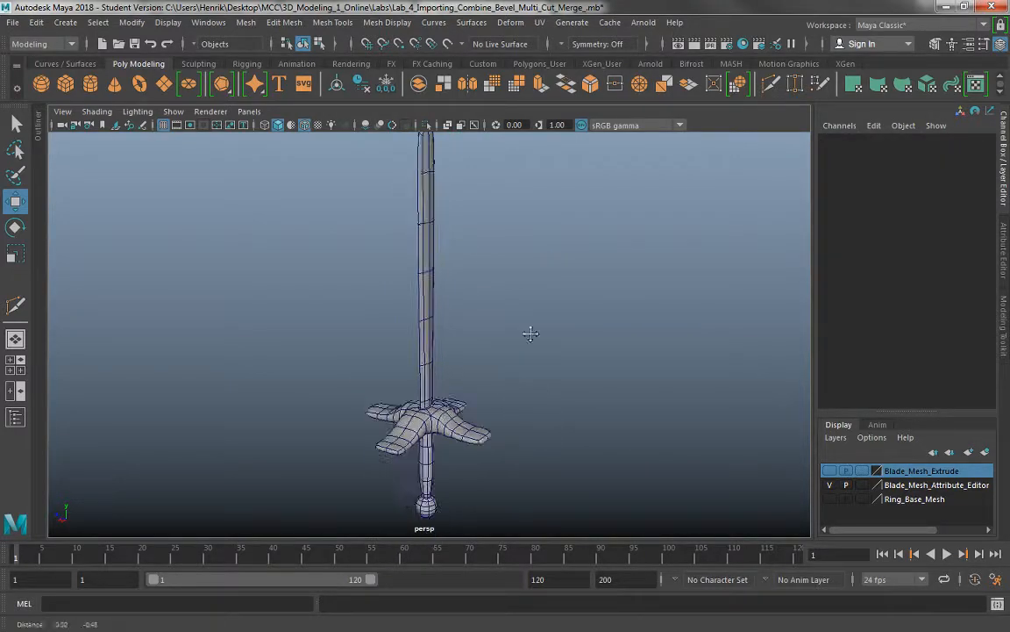
{"action": "right_click_drag", "start_coordinate": [479, 300], "coordinate": [532, 505], "text": "alt"}
{"action": "left_click_drag", "start_coordinate": [532, 505], "coordinate": [419, 433], "text": "alt"}
{"action": "middle_click_drag", "start_coordinate": [419, 433], "coordinate": [421, 364], "text": "alt"}
{"action": "left_click_drag", "start_coordinate": [421, 364], "coordinate": [476, 394], "text": "alt"}
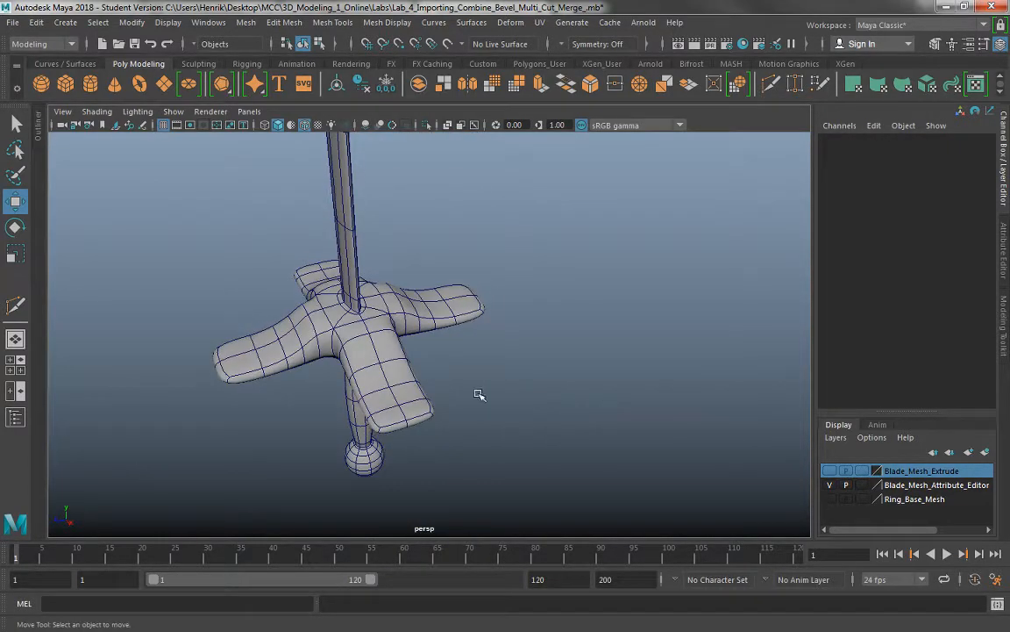
{"action": "right_click_drag", "start_coordinate": [356, 384], "coordinate": [473, 386], "text": "alt"}
{"action": "mouse_move", "coordinate": [474, 386]}
{"action": "left_mouse_down", "text": "alt"}
{"action": "mouse_move", "coordinate": [502, 369]}
{"action": "mouse_move", "coordinate": [485, 399]}
{"action": "left_mouse_up", "text": "alt"}
{"action": "left_click_drag", "start_coordinate": [393, 413], "coordinate": [493, 392], "text": "alt"}
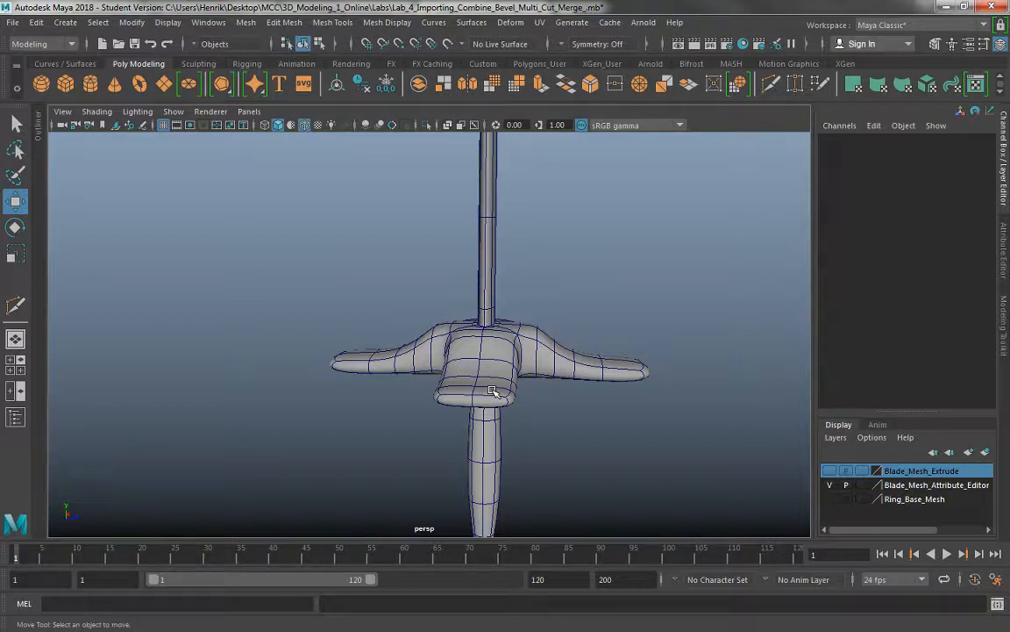
{"action": "left_click_drag", "start_coordinate": [462, 319], "coordinate": [430, 377], "text": "alt"}
{"action": "right_click_drag", "start_coordinate": [431, 376], "coordinate": [415, 338], "text": "alt"}
{"action": "middle_click_drag", "start_coordinate": [416, 324], "coordinate": [417, 408], "text": "alt"}
{"action": "right_click_drag", "start_coordinate": [418, 408], "coordinate": [402, 375], "text": "alt"}
{"action": "left_click_drag", "start_coordinate": [402, 375], "coordinate": [405, 360], "text": "alt"}
{"action": "middle_click_drag", "start_coordinate": [417, 422], "coordinate": [421, 383], "text": "alt"}
{"action": "left_click_drag", "start_coordinate": [421, 382], "coordinate": [396, 363], "text": "alt"}
{"action": "middle_click_drag", "start_coordinate": [399, 372], "coordinate": [392, 461], "text": "alt"}
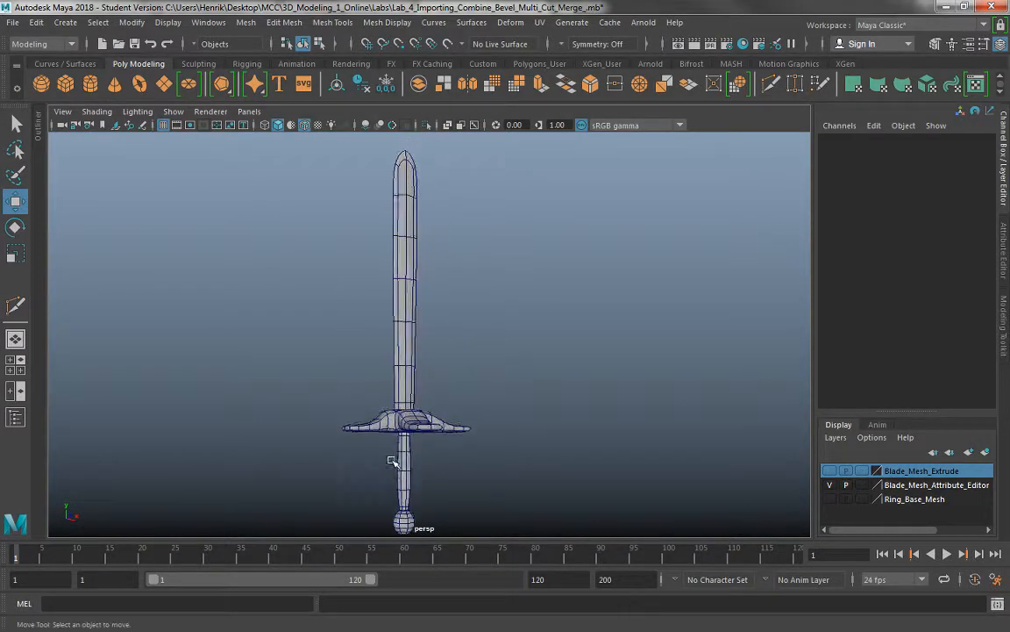
{"action": "left_click_drag", "start_coordinate": [392, 460], "coordinate": [408, 415], "text": "alt"}
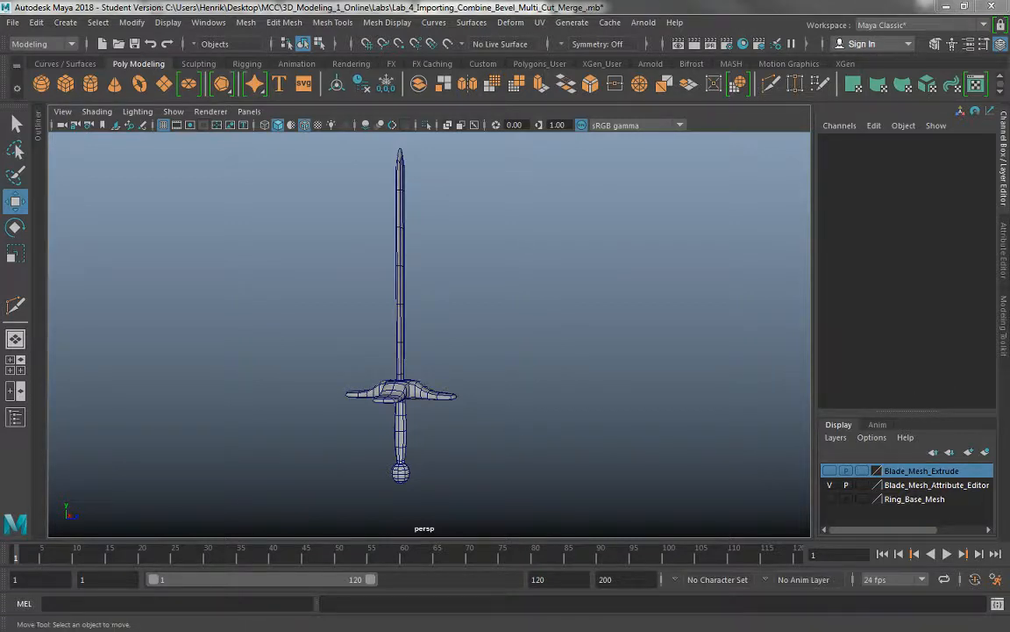
Step: Make the Blade_Mesh_Extrude and Ring_Base_Mesh layers visible
{"action": "left_click", "coordinate": [830, 472]}
{"action": "left_click", "coordinate": [829, 499]}
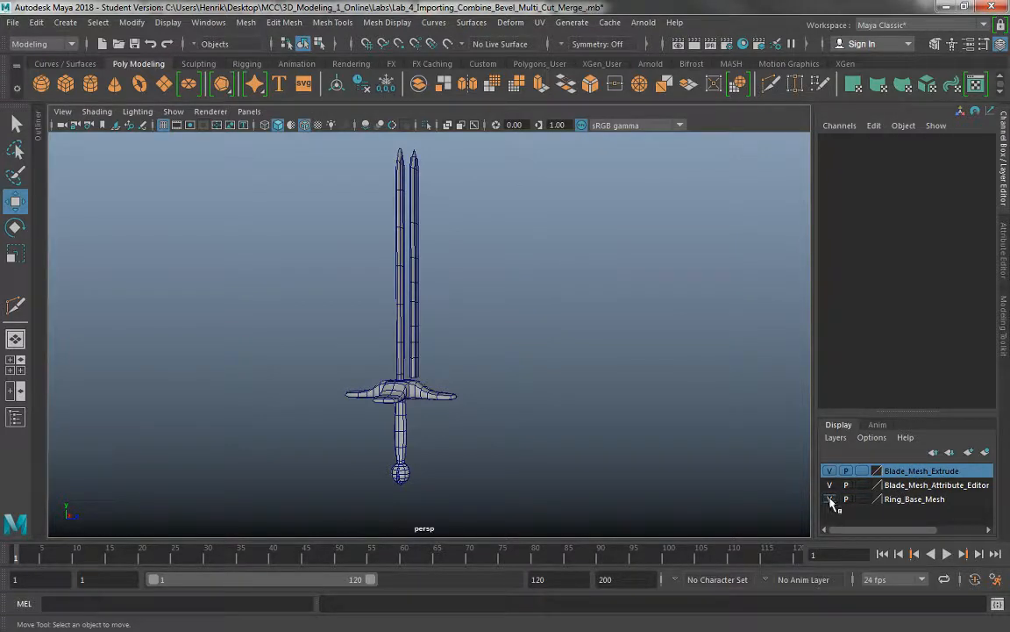
{"action": "left_click", "coordinate": [829, 499]}
{"action": "left_click", "coordinate": [829, 499]}
Step: Move the torus ring out of the sword's pommel along Z to 3.498
{"action": "left_click", "coordinate": [401, 483]}
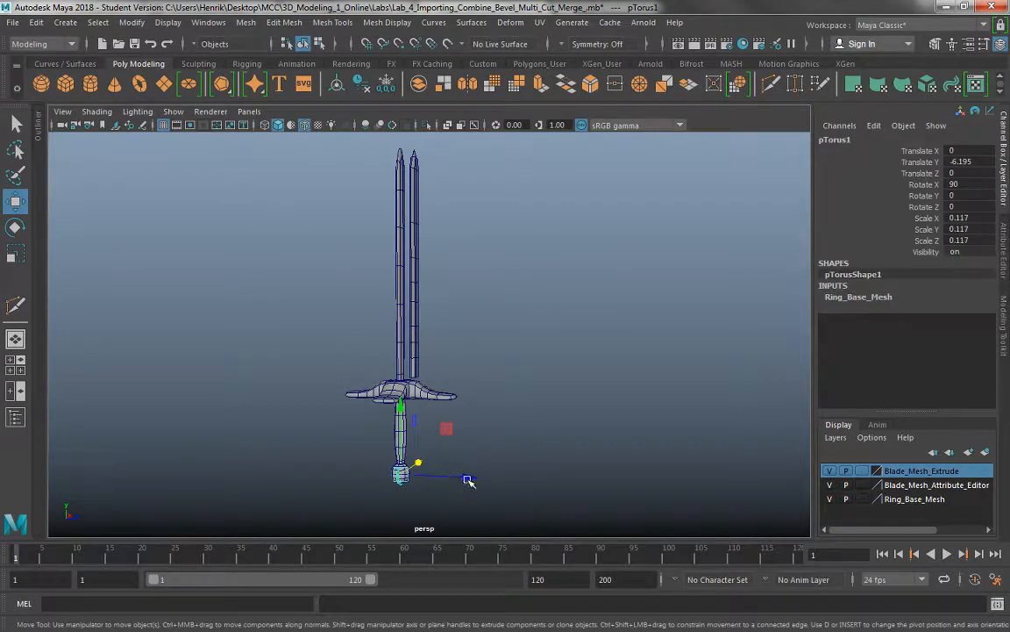
{"action": "left_click_drag", "start_coordinate": [467, 478], "coordinate": [559, 482]}
{"action": "left_click_drag", "start_coordinate": [504, 350], "coordinate": [301, 383], "text": "alt"}
Step: Remove the separate blade from the Blade_Mesh_Extrude layer and clear the selection
{"action": "left_click", "coordinate": [418, 352]}
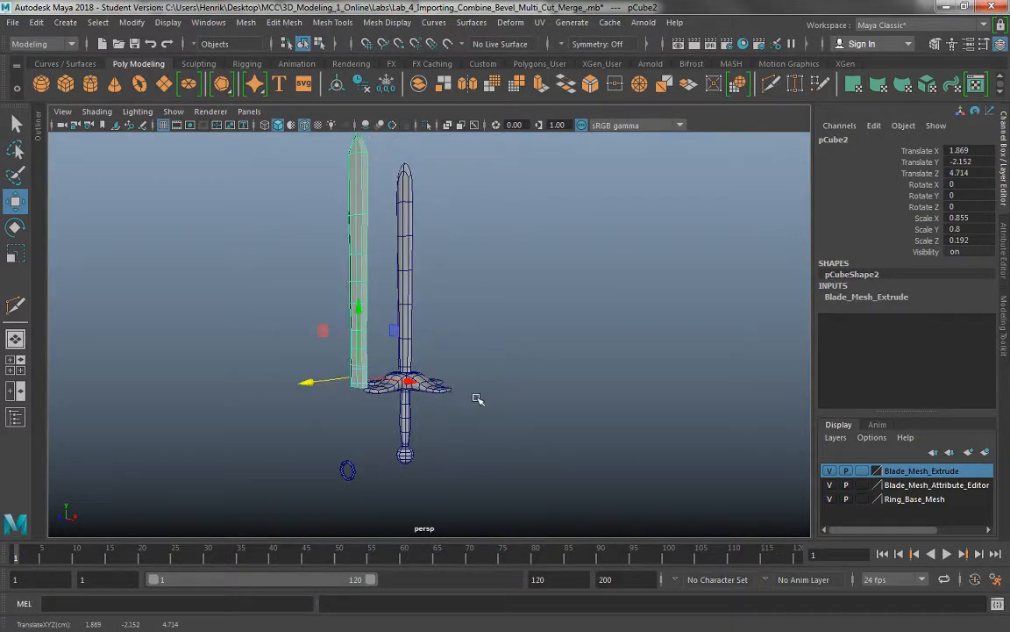
{"action": "left_click_drag", "start_coordinate": [476, 399], "coordinate": [622, 401], "text": "alt"}
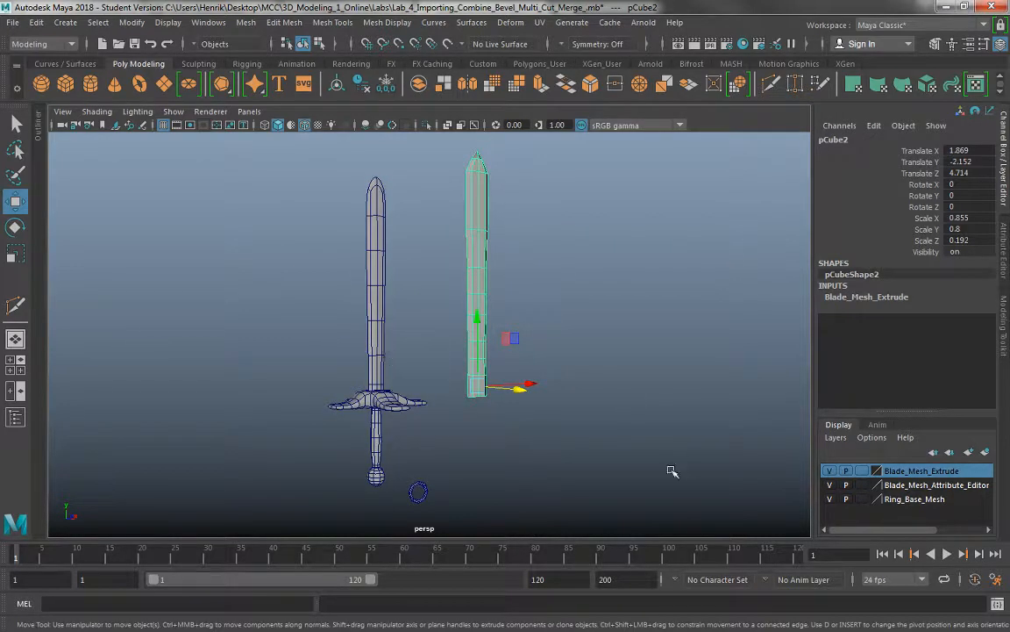
{"action": "right_click", "coordinate": [905, 473]}
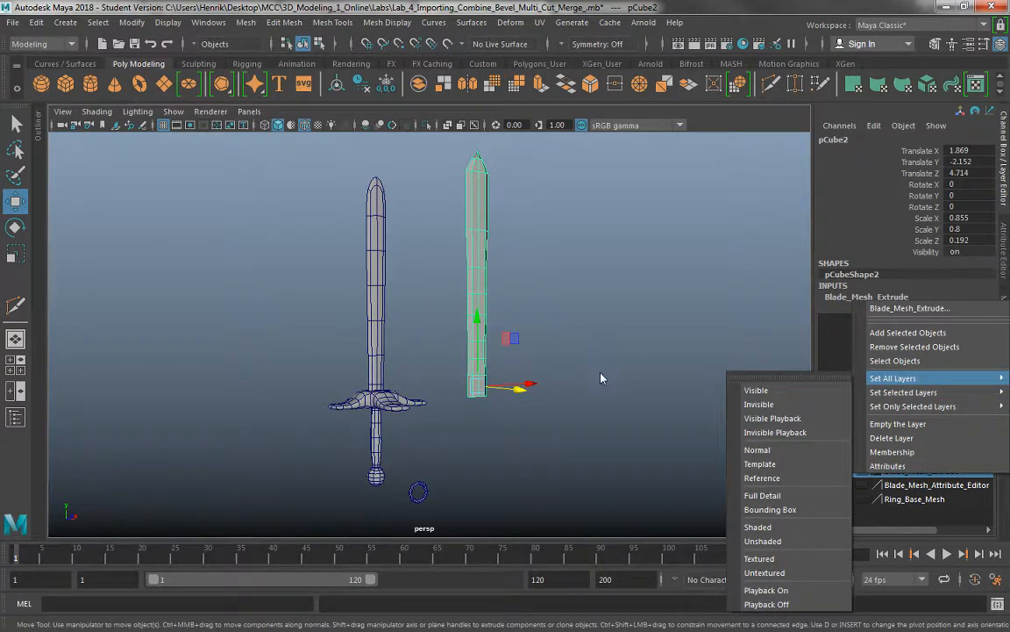
{"action": "left_click", "coordinate": [914, 346]}
{"action": "left_click", "coordinate": [570, 410]}
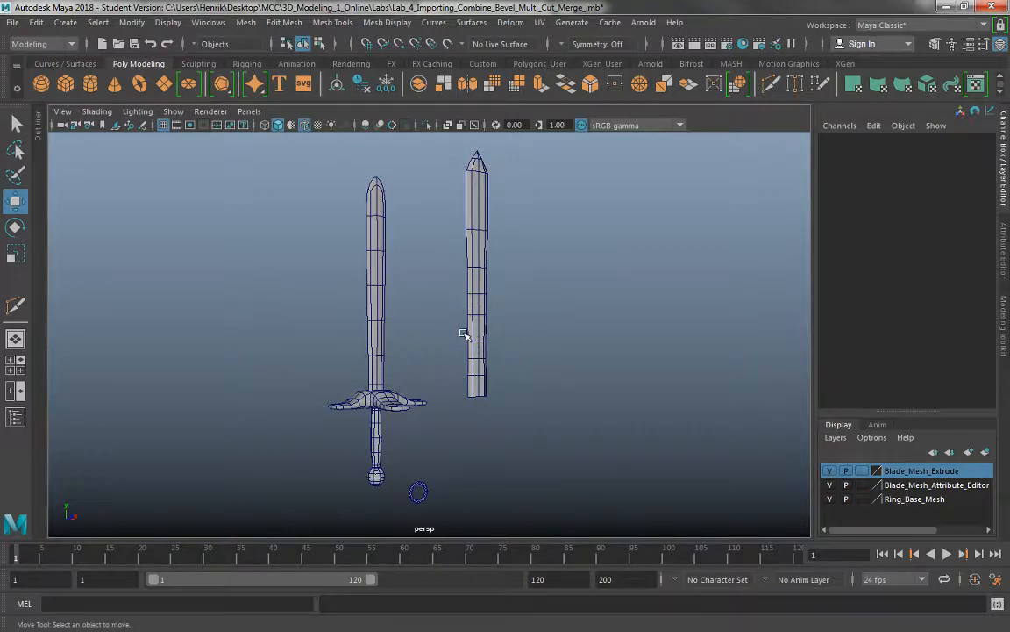
{"action": "mouse_move", "coordinate": [476, 384]}
{"action": "left_mouse_down", "text": "alt"}
{"action": "mouse_move", "coordinate": [466, 407]}
{"action": "mouse_move", "coordinate": [489, 397]}
{"action": "left_mouse_up", "text": "alt"}
{"action": "left_click_drag", "start_coordinate": [471, 350], "coordinate": [564, 524]}
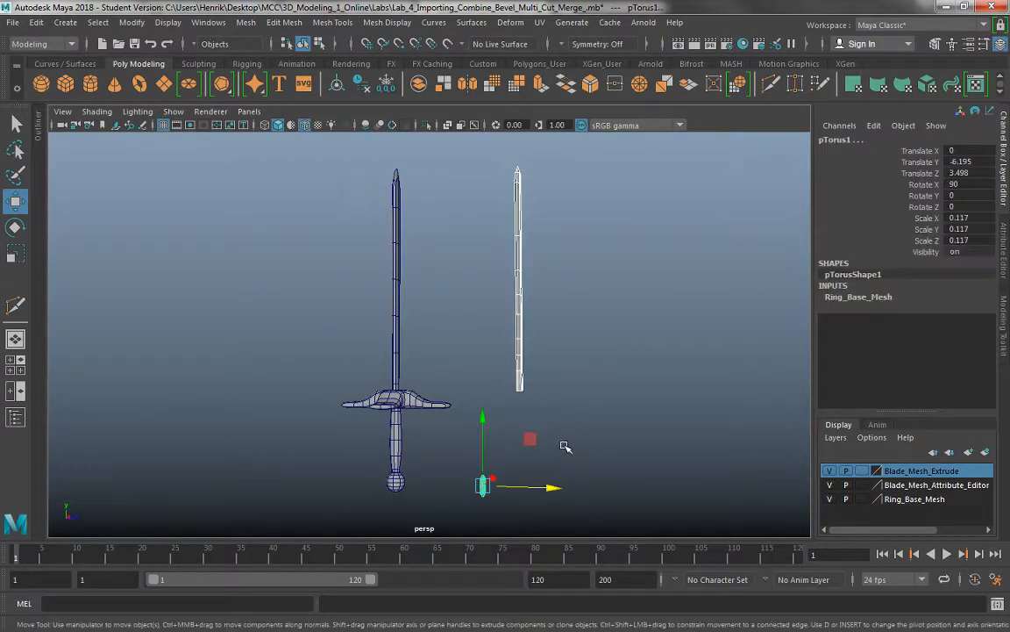
{"action": "middle_click_drag", "start_coordinate": [566, 444], "coordinate": [633, 483], "text": "alt"}
{"action": "right_click_drag", "start_coordinate": [634, 483], "coordinate": [591, 411], "text": "alt"}
{"action": "left_click_drag", "start_coordinate": [592, 411], "coordinate": [518, 438], "text": "alt"}
{"action": "right_click", "coordinate": [864, 470]}
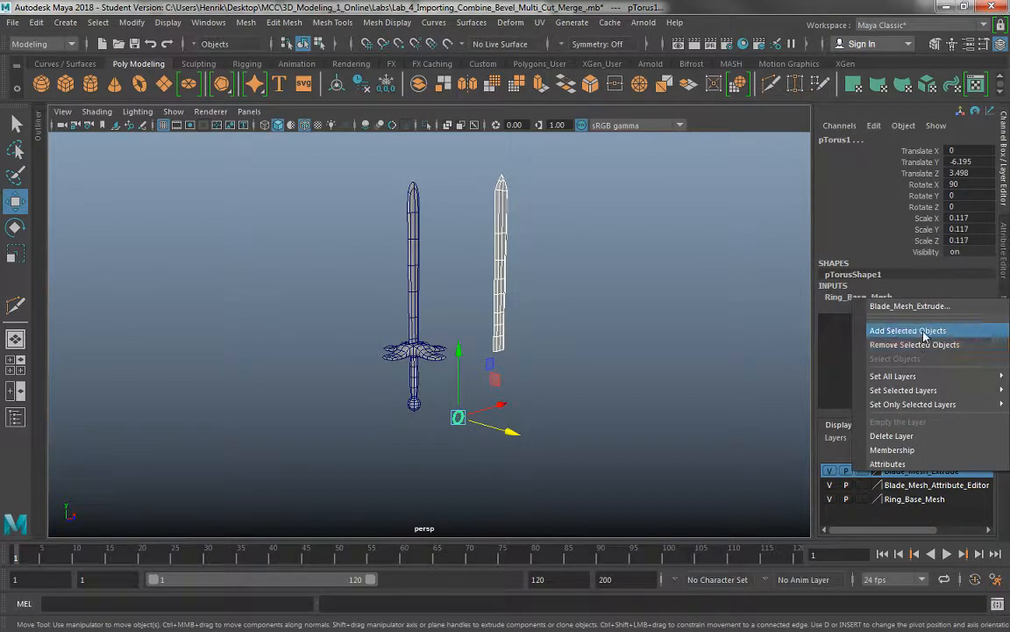
{"action": "left_click", "coordinate": [633, 355]}
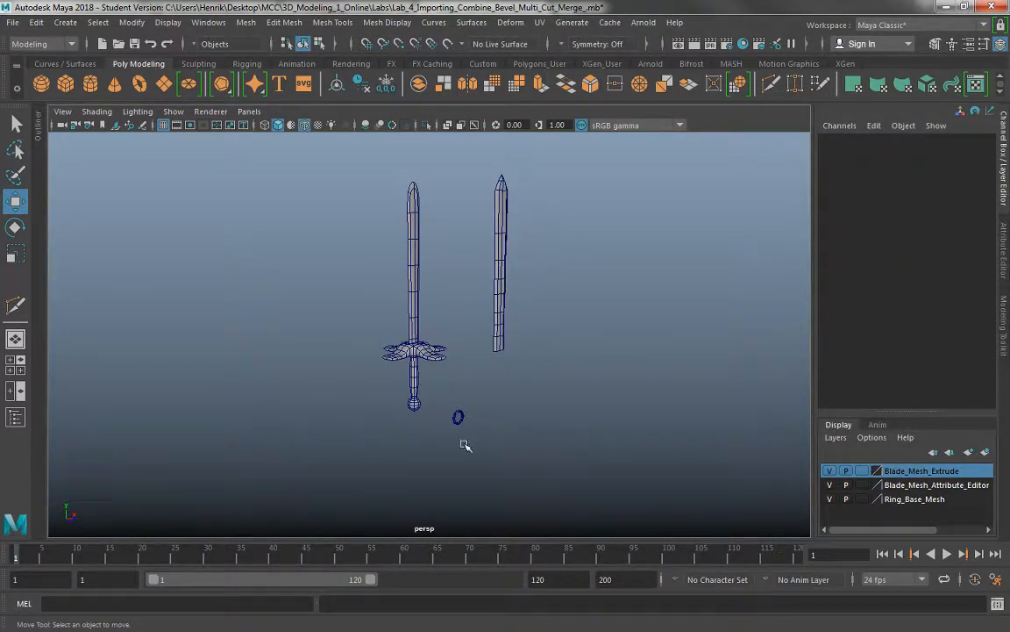
Step: Delete the Blade_Mesh_Extrude display layer
{"action": "right_click", "coordinate": [896, 479]}
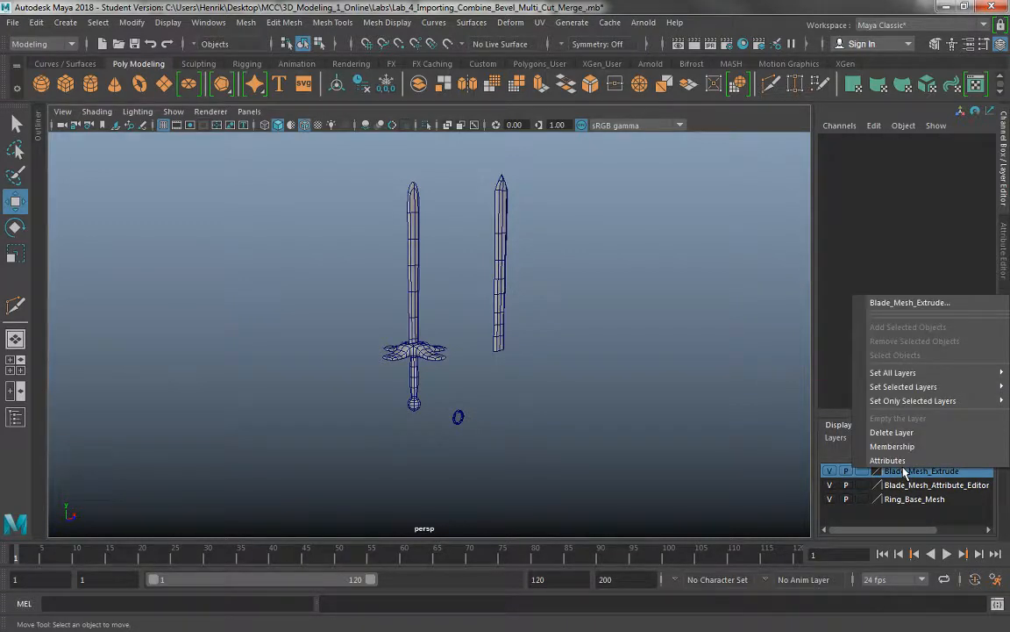
{"action": "left_click", "coordinate": [892, 432]}
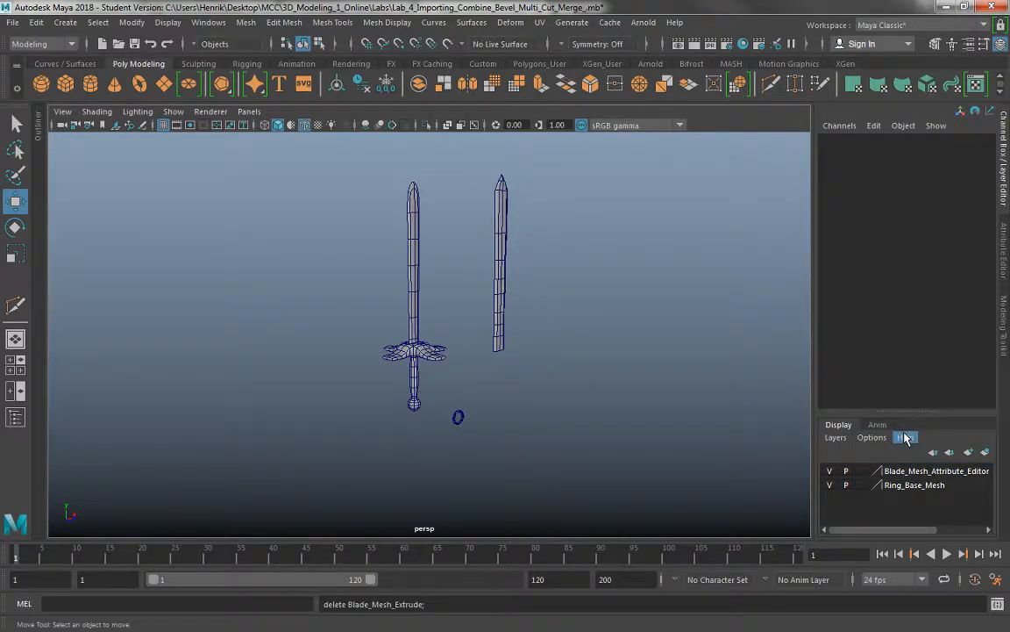
{"action": "left_click", "coordinate": [496, 299]}
{"action": "left_click", "coordinate": [837, 441]}
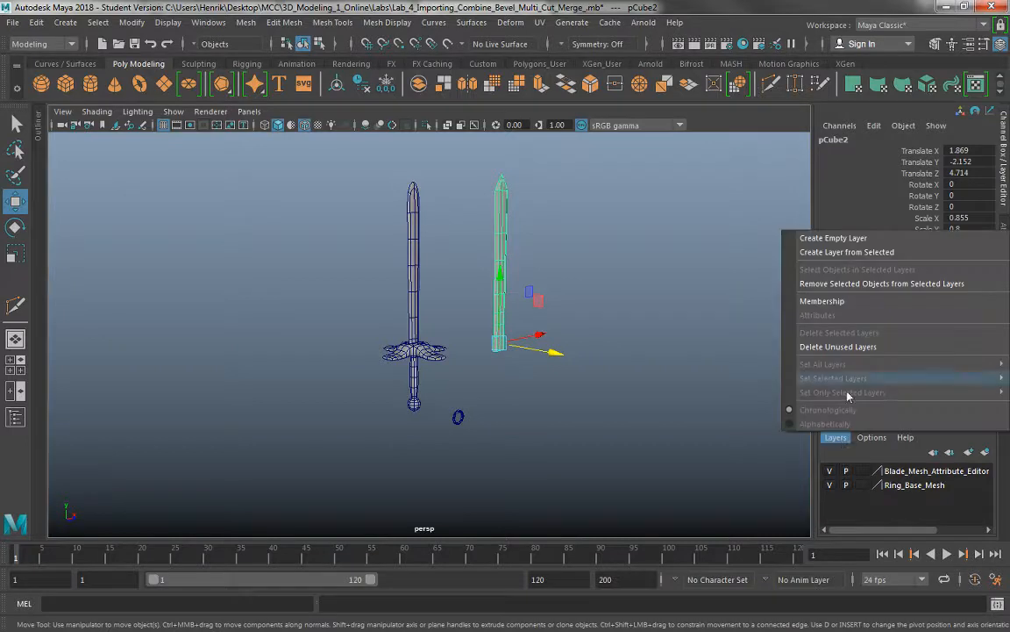
{"action": "left_click", "coordinate": [726, 376]}
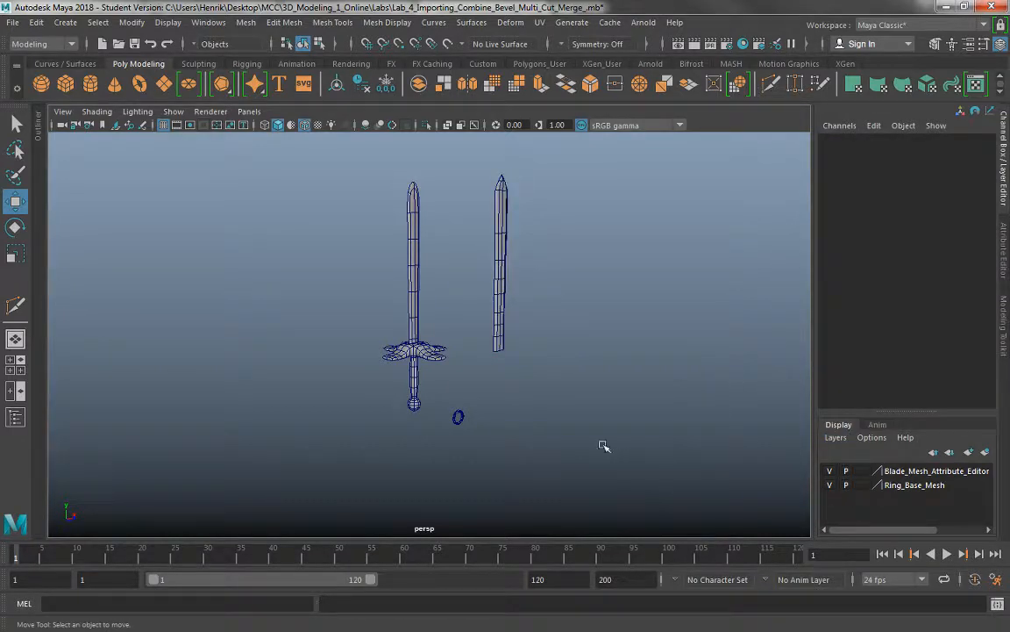
Step: Select the torus ring beside the sword and delete the Ring_Base_Mesh display layer
{"action": "mouse_move", "coordinate": [515, 391]}
{"action": "left_mouse_down", "text": "alt"}
{"action": "mouse_move", "coordinate": [548, 379]}
{"action": "mouse_move", "coordinate": [466, 386]}
{"action": "mouse_move", "coordinate": [515, 381]}
{"action": "left_mouse_up", "text": "alt"}
{"action": "left_click_drag", "start_coordinate": [456, 395], "coordinate": [496, 442]}
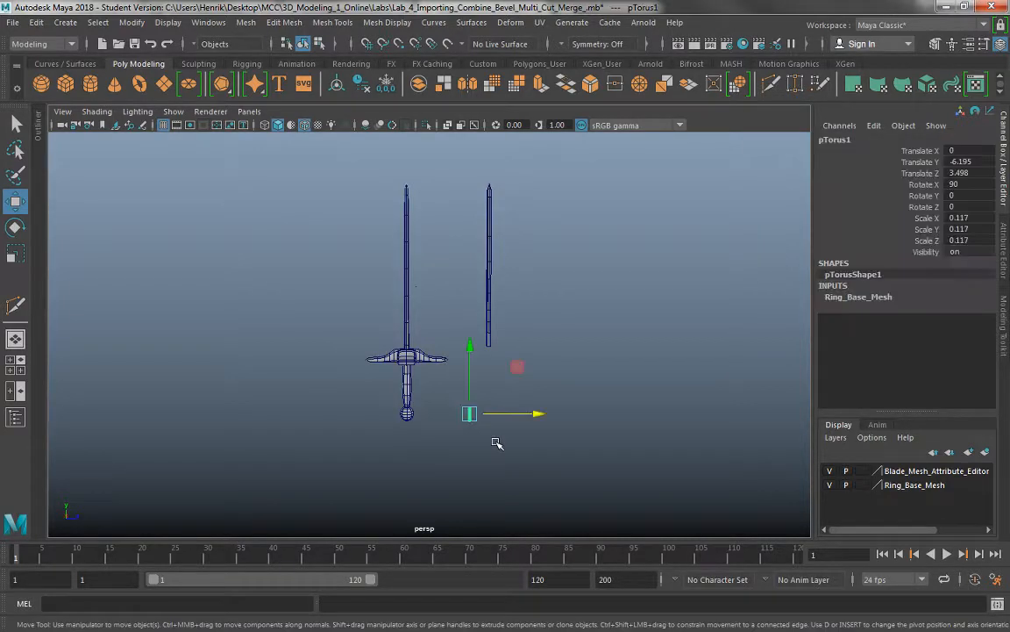
{"action": "left_click", "coordinate": [903, 485]}
{"action": "right_click", "coordinate": [903, 485]}
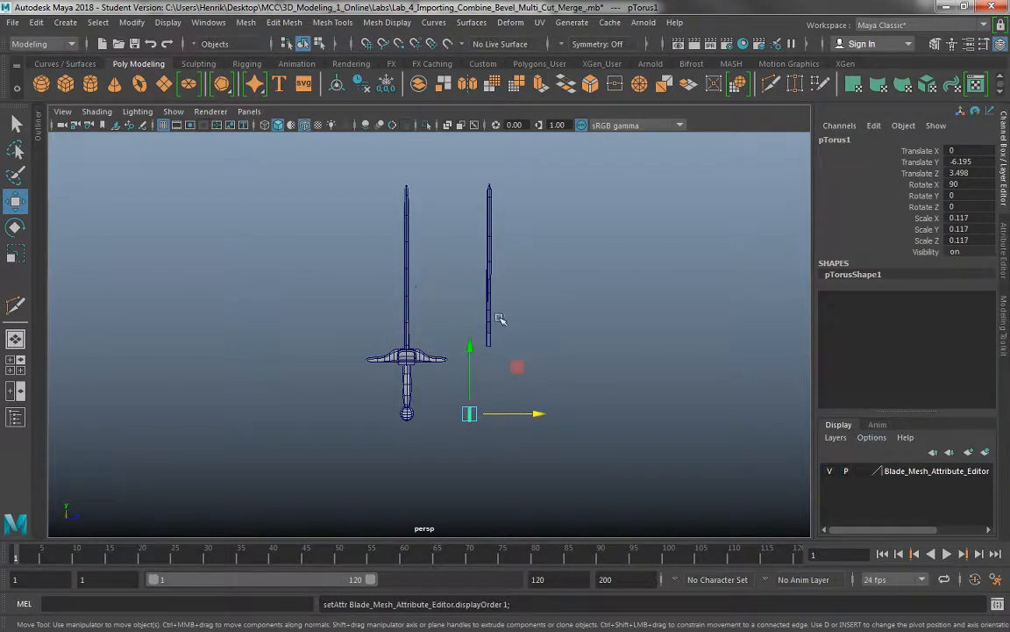
Step: Delete the separate blade together with the torus ring, leaving only the sword in the scene
{"action": "left_click", "coordinate": [492, 268]}
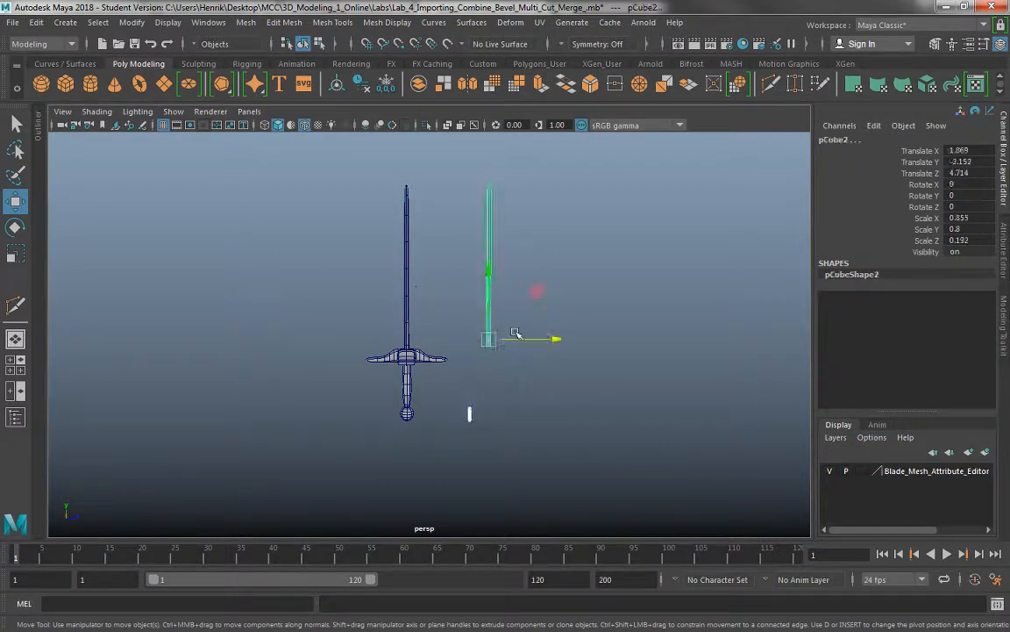
{"action": "key", "text": "Delete"}
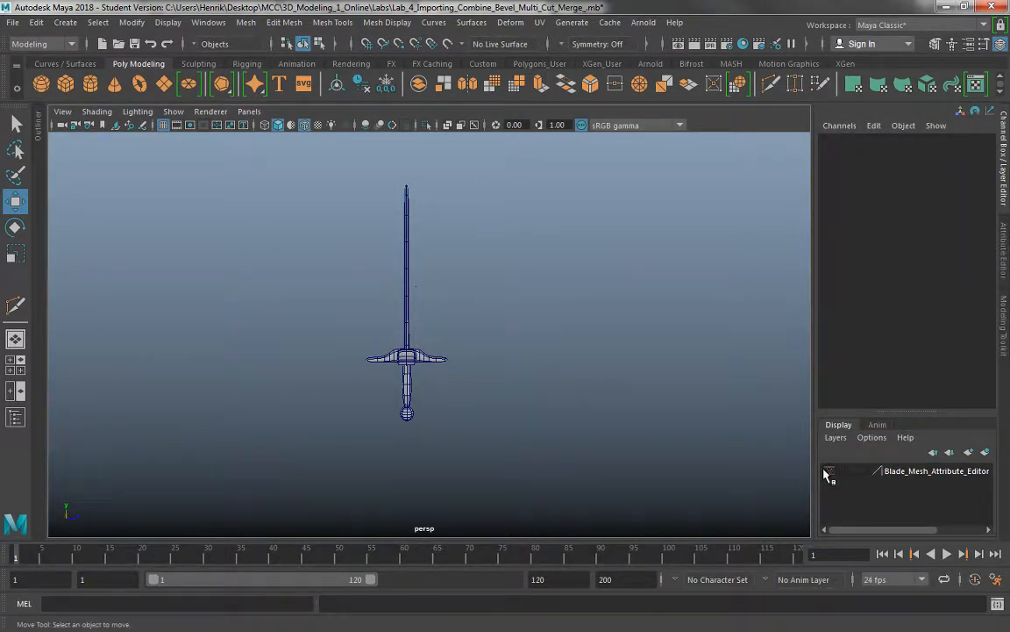
Step: Delete the Blade_Mesh_Attribute_Editor display layer
{"action": "left_click", "coordinate": [905, 473]}
{"action": "right_click", "coordinate": [904, 473]}
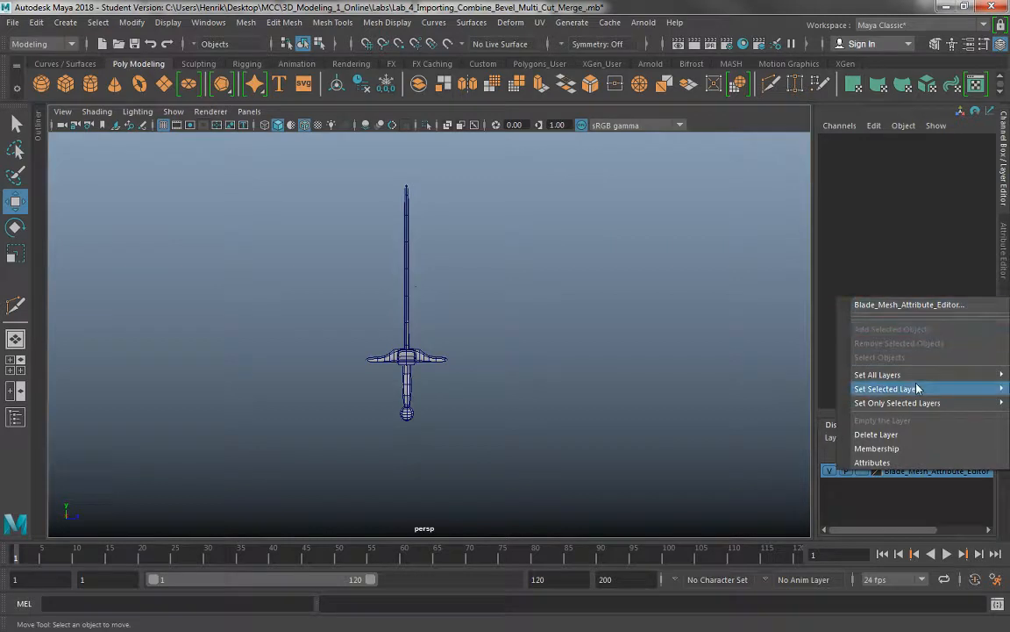
{"action": "mouse_move", "coordinate": [917, 379]}
{"action": "left_click", "coordinate": [874, 433]}
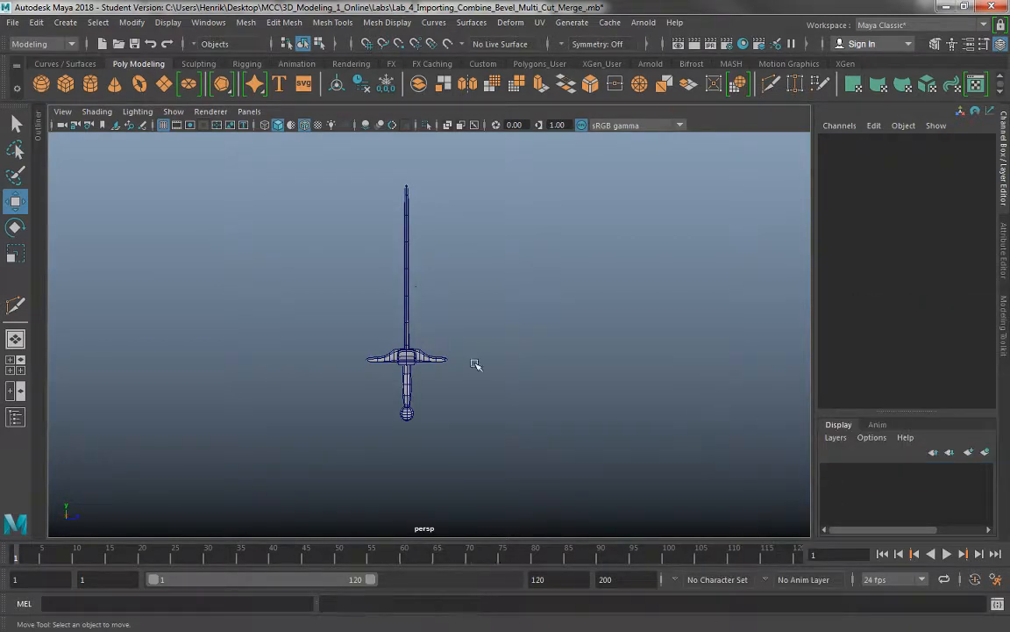
Step: Try to create a display layer for the sword and undo its creation
{"action": "middle_click_drag", "start_coordinate": [383, 338], "coordinate": [408, 367], "text": "alt"}
{"action": "left_click", "coordinate": [417, 373]}
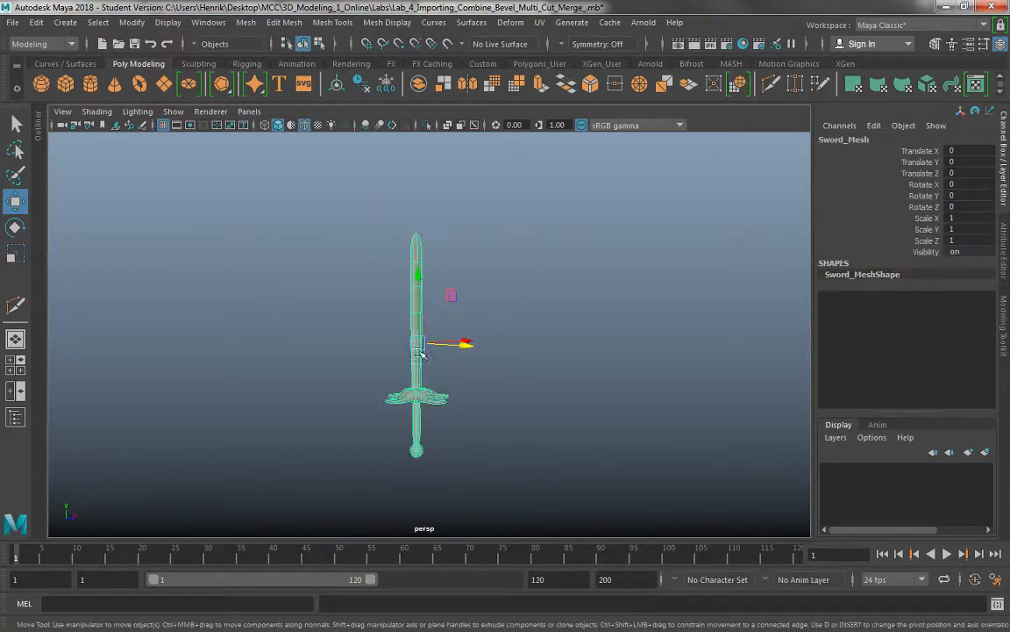
{"action": "left_click", "coordinate": [837, 438]}
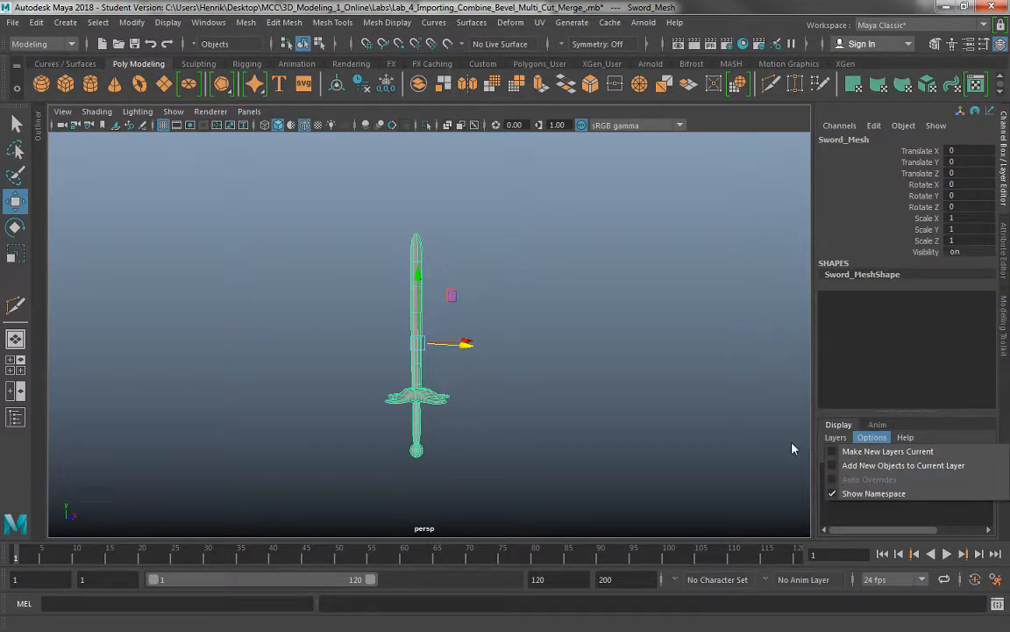
{"action": "left_click", "coordinate": [691, 407]}
{"action": "left_click", "coordinate": [836, 437]}
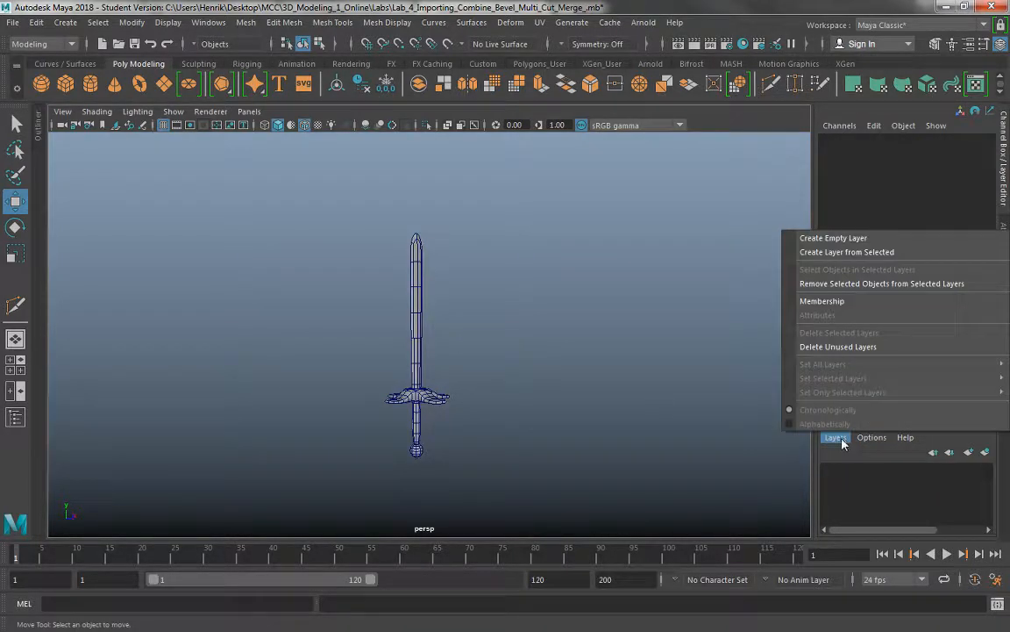
{"action": "left_click", "coordinate": [861, 253]}
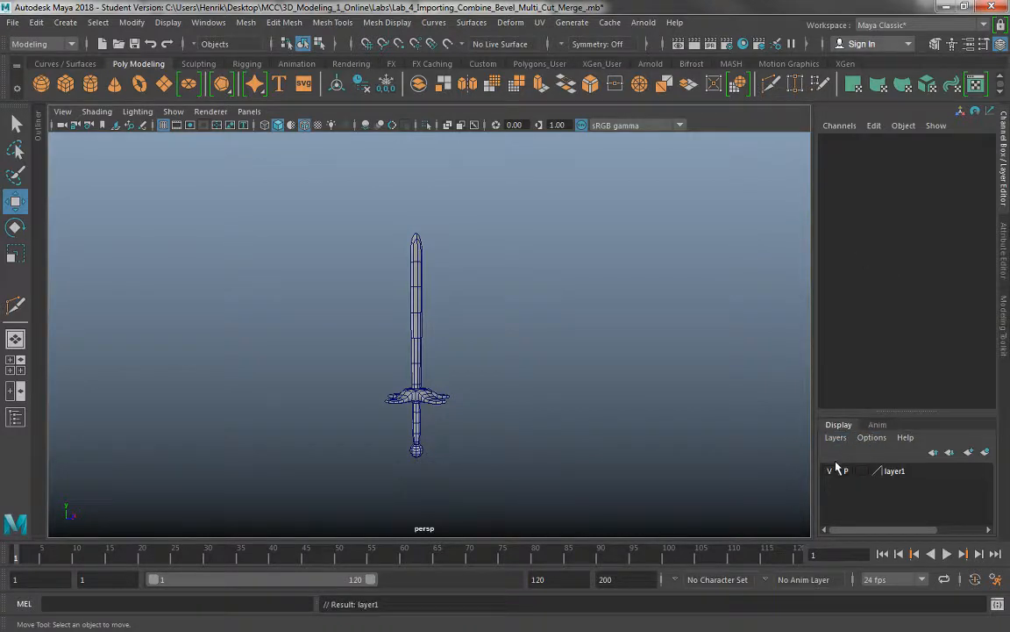
{"action": "key", "text": "ctrl+z"}
Step: Create an empty display layer and name it Sword_Layer
{"action": "left_click", "coordinate": [420, 372]}
{"action": "left_click", "coordinate": [536, 406]}
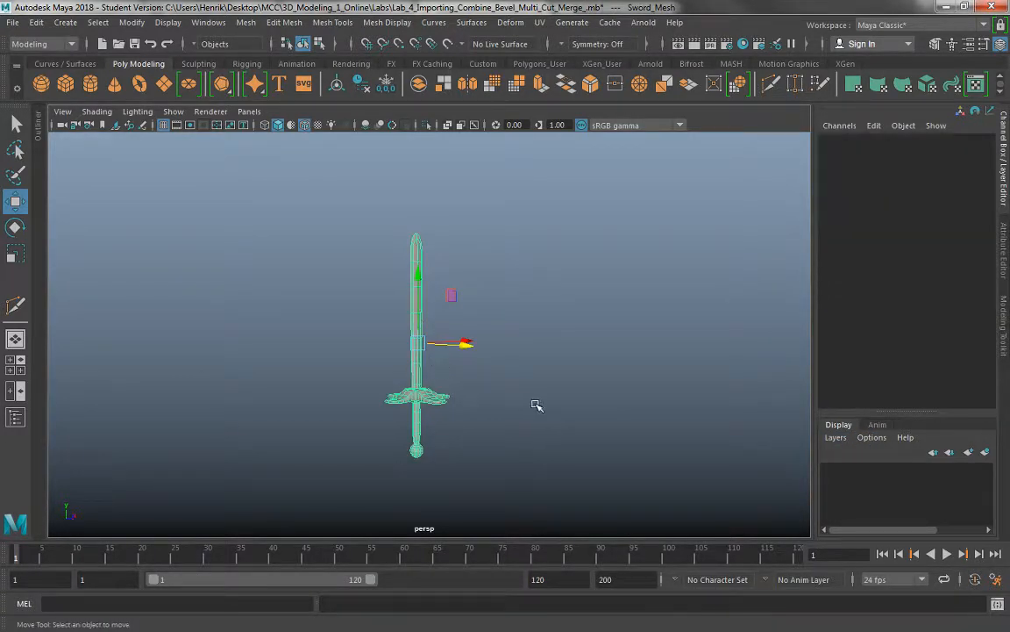
{"action": "left_click", "coordinate": [834, 437]}
{"action": "left_click", "coordinate": [805, 236]}
{"action": "left_click", "coordinate": [904, 471]}
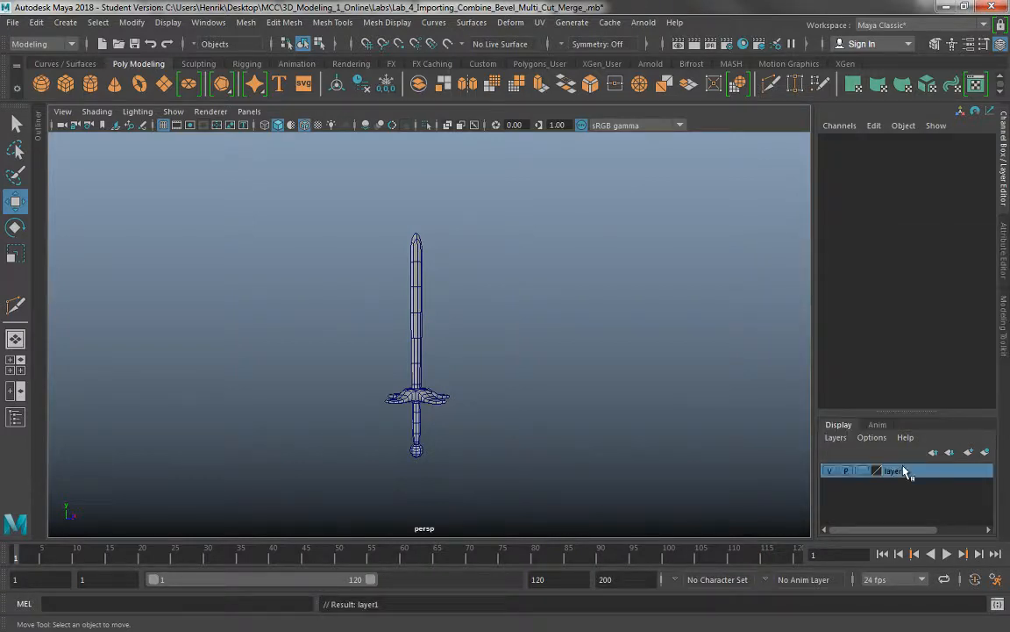
{"action": "double_click", "coordinate": [904, 471]}
{"action": "type", "text": "Sword"}
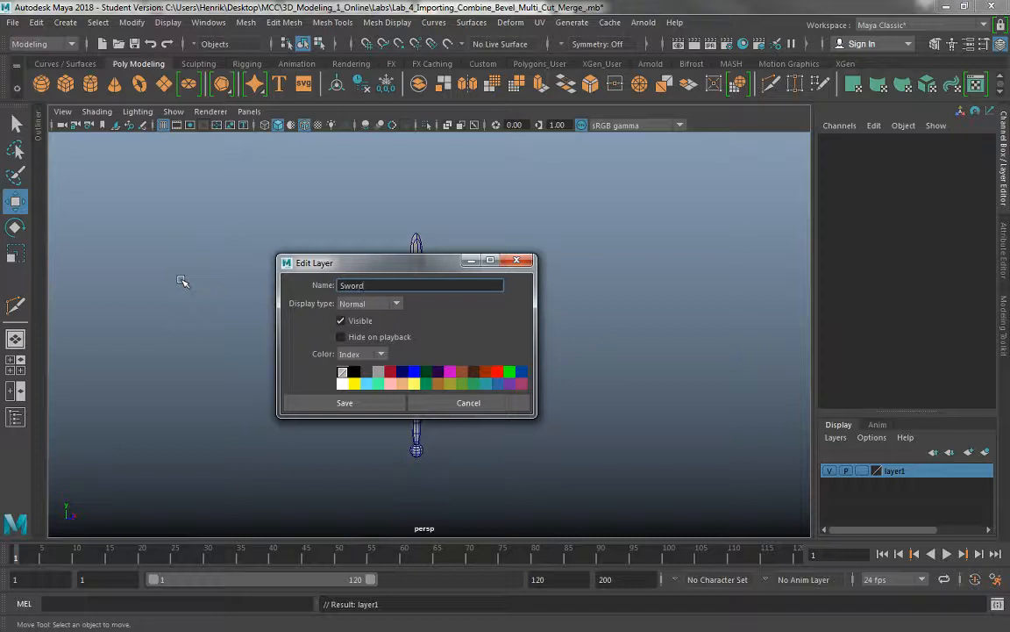
{"action": "type", "text": "_Layu"}
{"action": "left_click", "coordinate": [313, 404]}
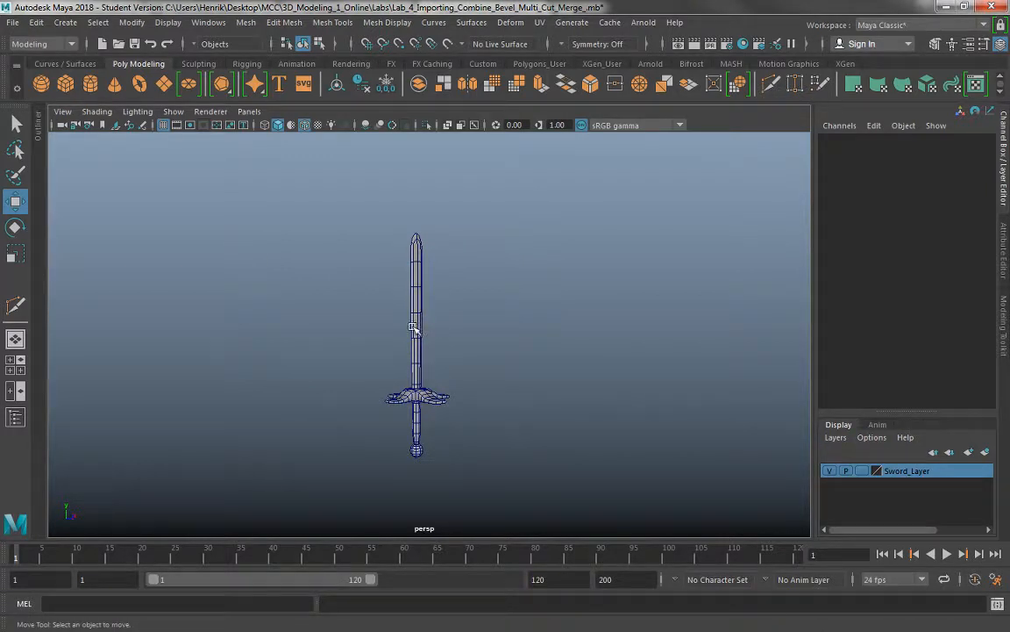
Step: Add the selected sword mesh to Sword_Layer
{"action": "left_click", "coordinate": [418, 337]}
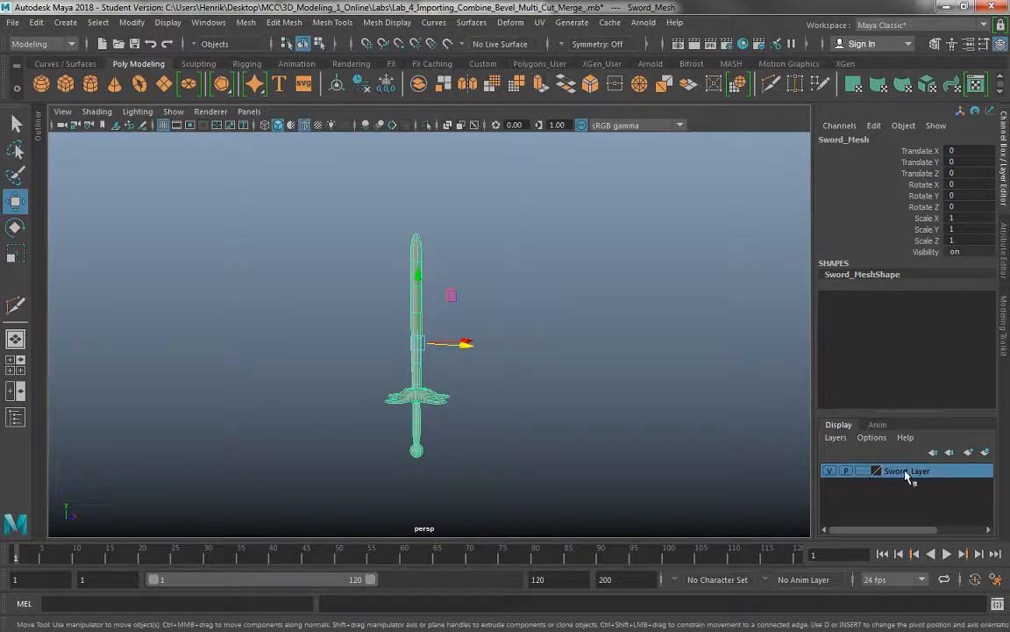
{"action": "left_click", "coordinate": [515, 360]}
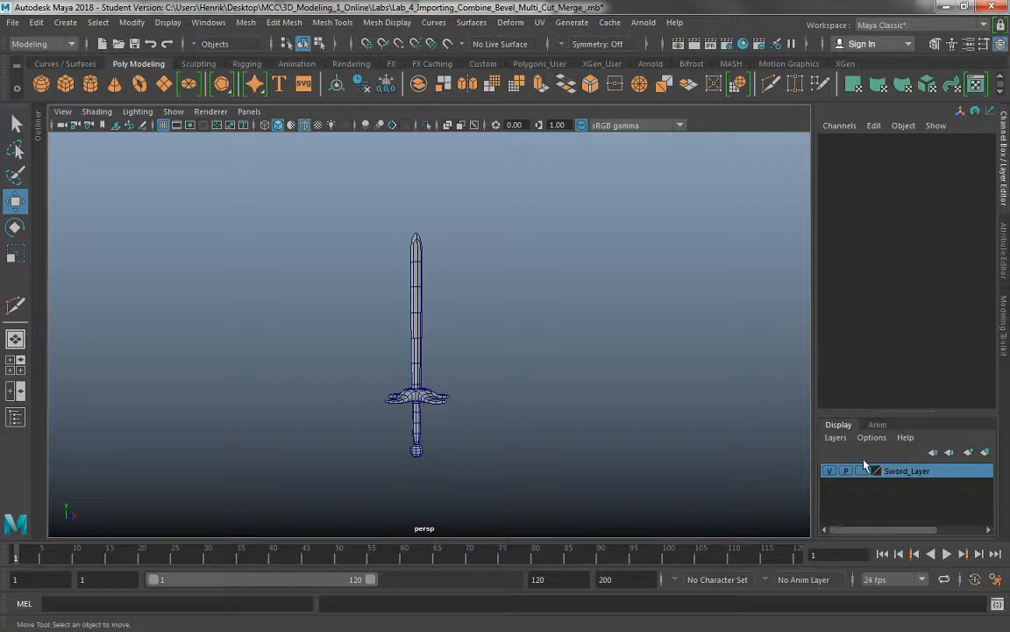
{"action": "left_click", "coordinate": [438, 397]}
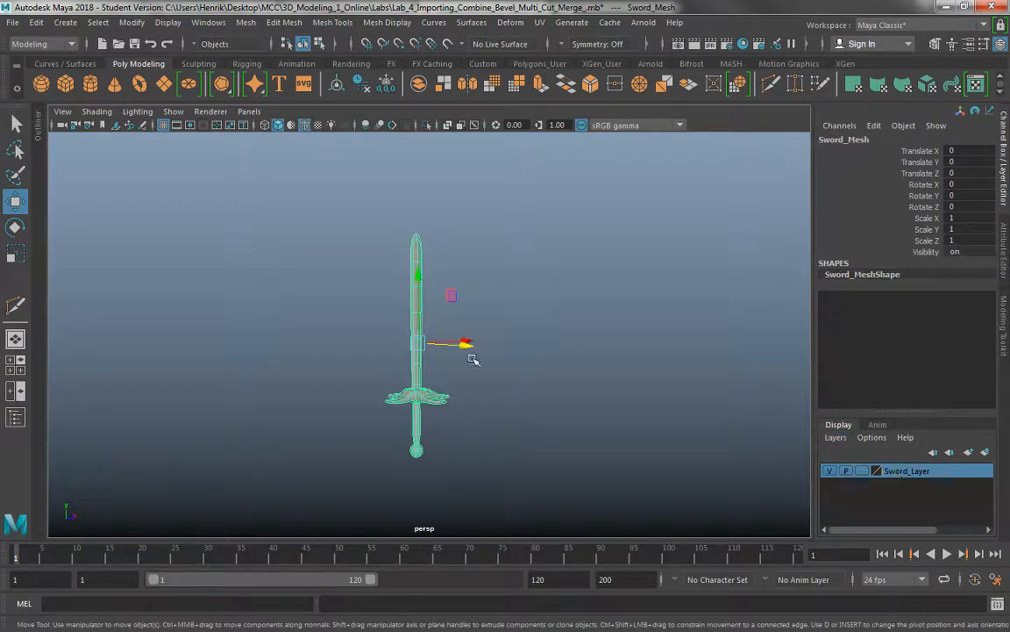
{"action": "right_click", "coordinate": [912, 474]}
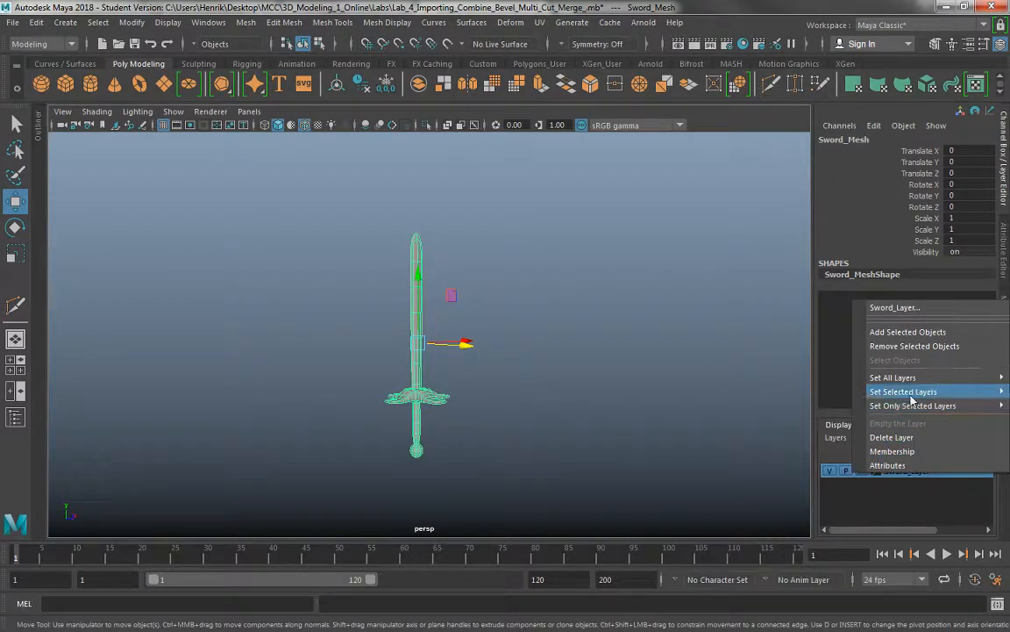
{"action": "left_click", "coordinate": [904, 331]}
Step: Hide Sword_Layer, show it again and clear the selection
{"action": "left_click", "coordinate": [829, 471]}
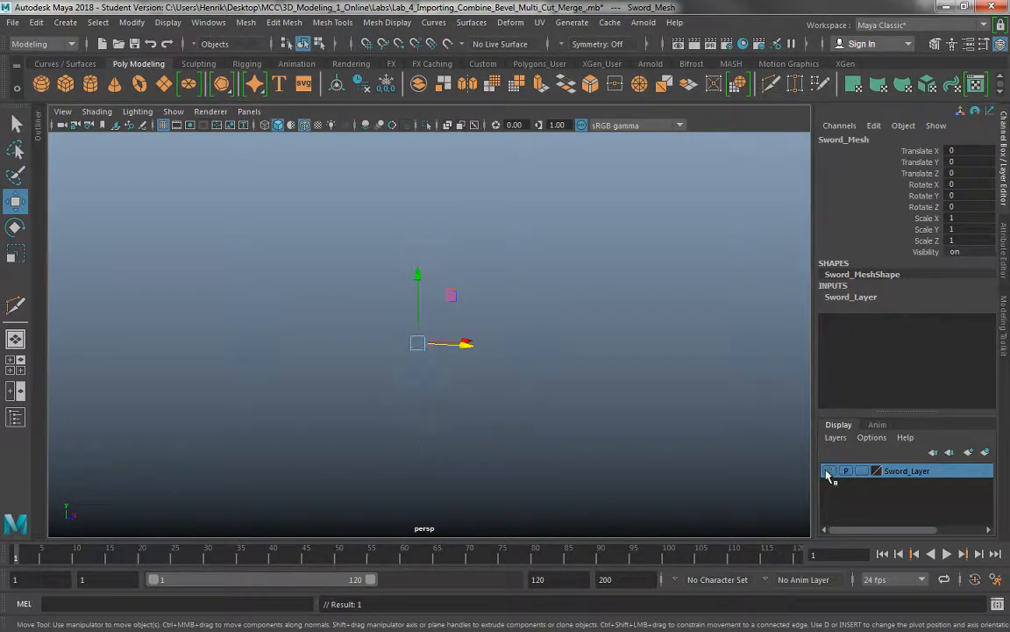
{"action": "left_click", "coordinate": [829, 471]}
{"action": "left_click", "coordinate": [719, 437]}
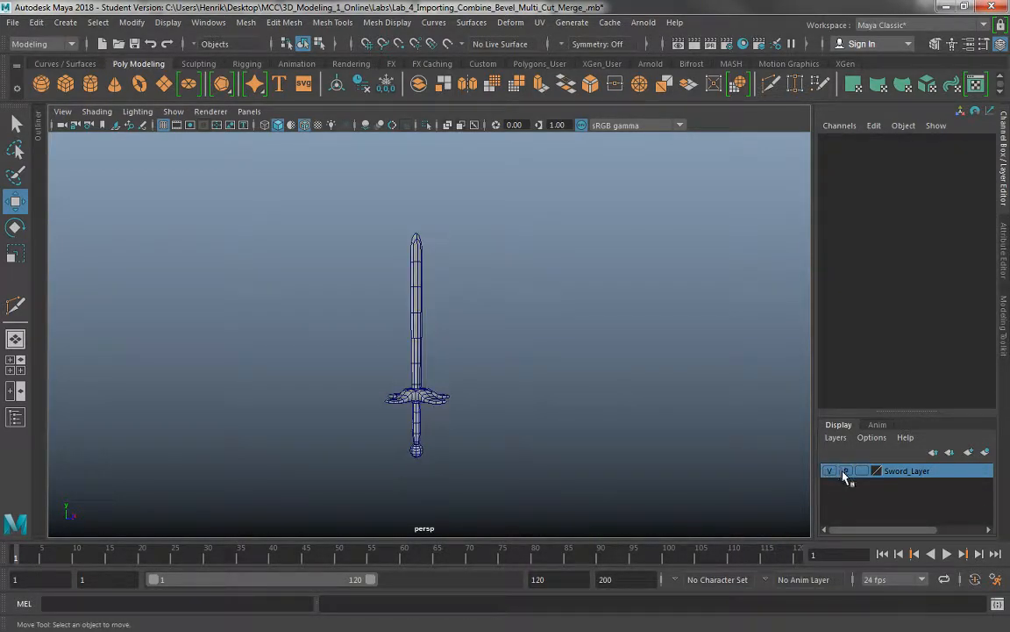
Step: Switch Sword_Layer's playback visibility off and on again, and select the sword
{"action": "left_click", "coordinate": [845, 471]}
{"action": "left_click", "coordinate": [848, 472]}
{"action": "left_click", "coordinate": [415, 354]}
{"action": "left_click", "coordinate": [515, 368]}
{"action": "left_click", "coordinate": [424, 379]}
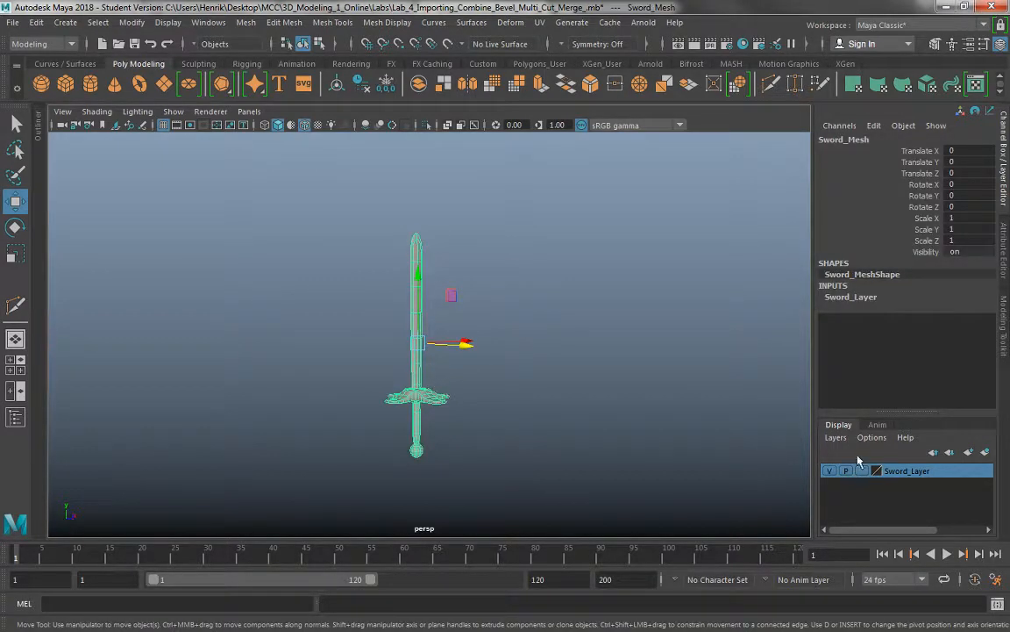
Step: Set Sword_Layer to Template and to Reference, trying to box-select the sword in each display type
{"action": "left_click", "coordinate": [863, 471]}
{"action": "left_click", "coordinate": [564, 433]}
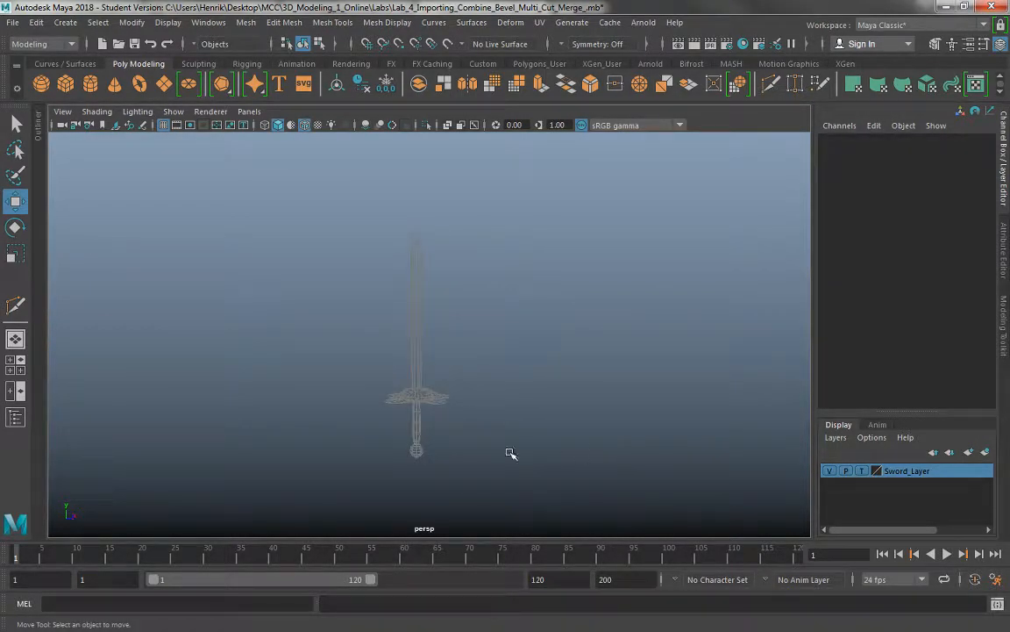
{"action": "left_click_drag", "start_coordinate": [279, 314], "coordinate": [616, 527]}
{"action": "left_click", "coordinate": [863, 472]}
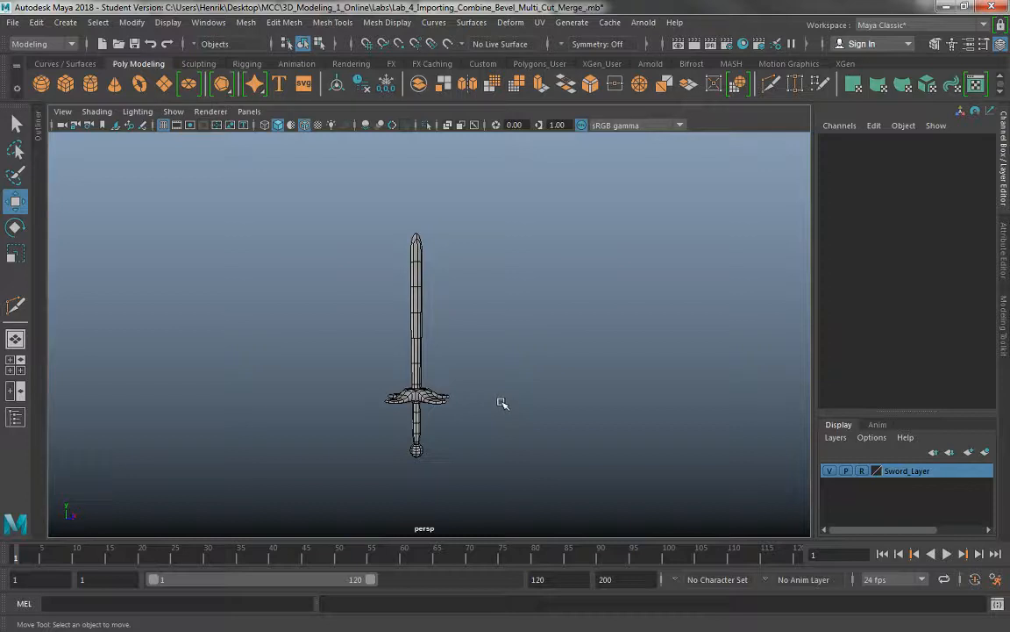
{"action": "left_click_drag", "start_coordinate": [331, 361], "coordinate": [645, 544]}
Step: Return Sword_Layer to the Normal display type, test box-selecting the sword and clear the selection
{"action": "left_click", "coordinate": [863, 471]}
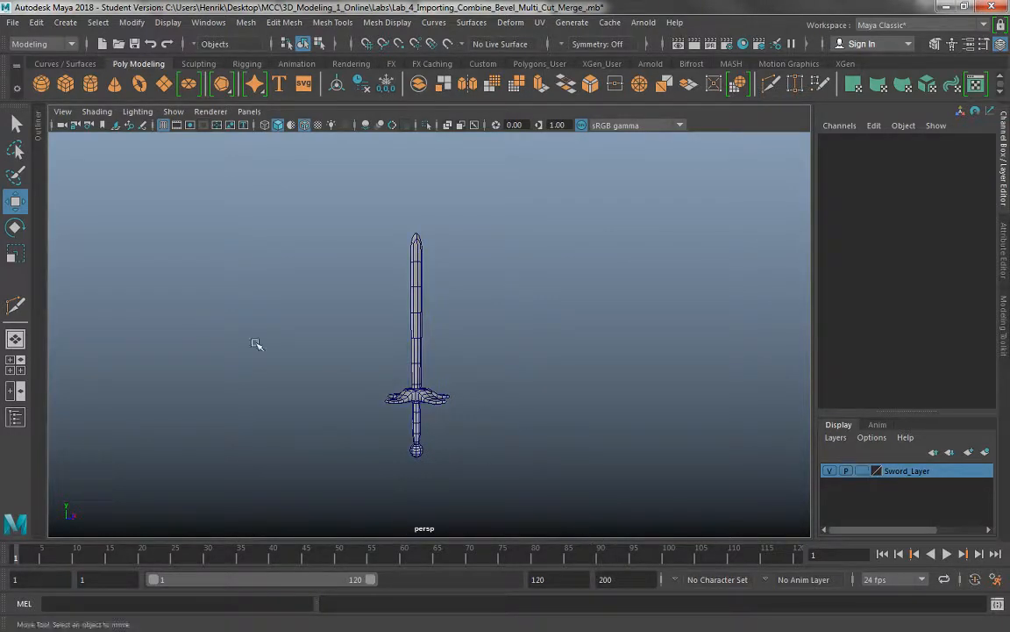
{"action": "left_click_drag", "start_coordinate": [233, 308], "coordinate": [549, 481]}
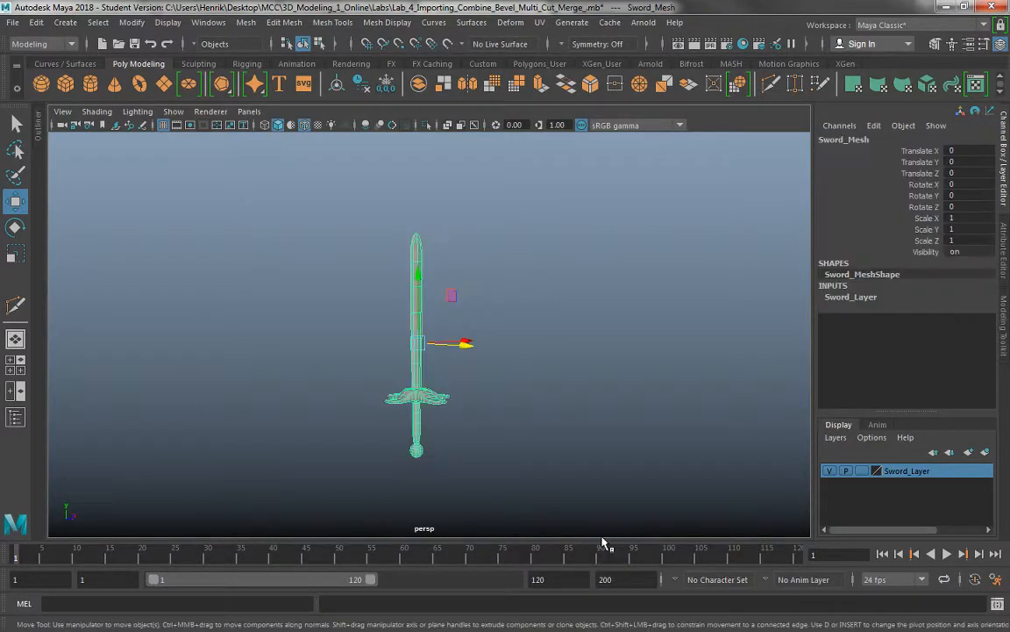
{"action": "left_click", "coordinate": [597, 429]}
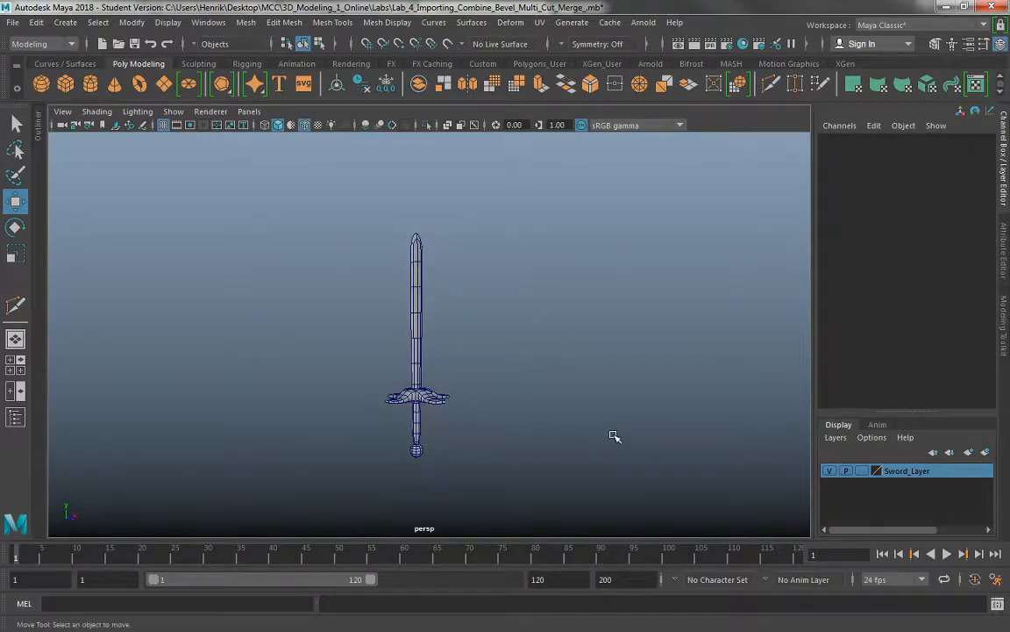
{"action": "left_click_drag", "start_coordinate": [226, 244], "coordinate": [537, 467]}
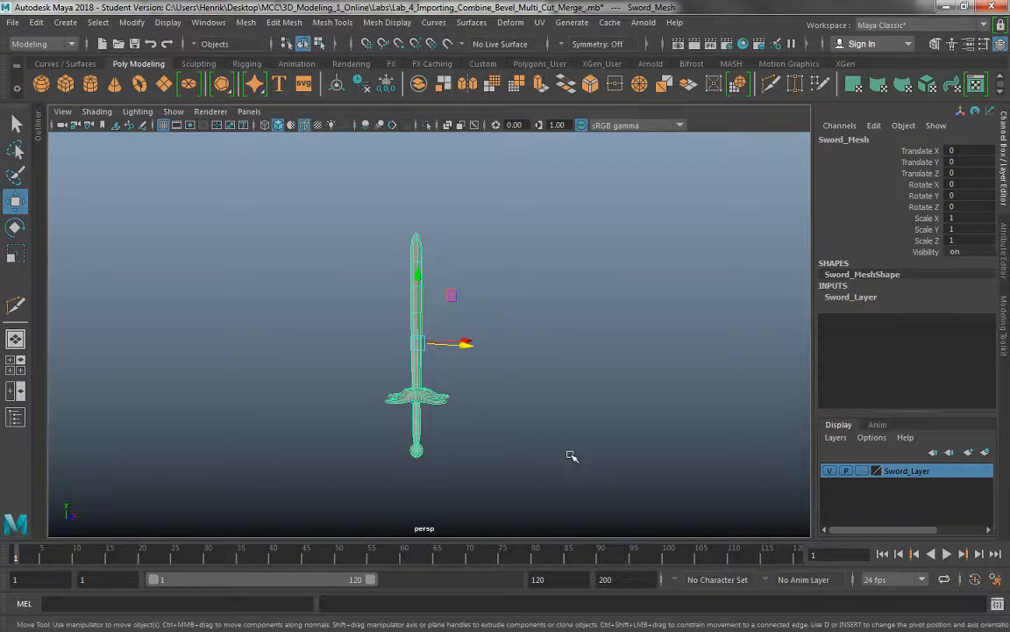
{"action": "left_click", "coordinate": [718, 465]}
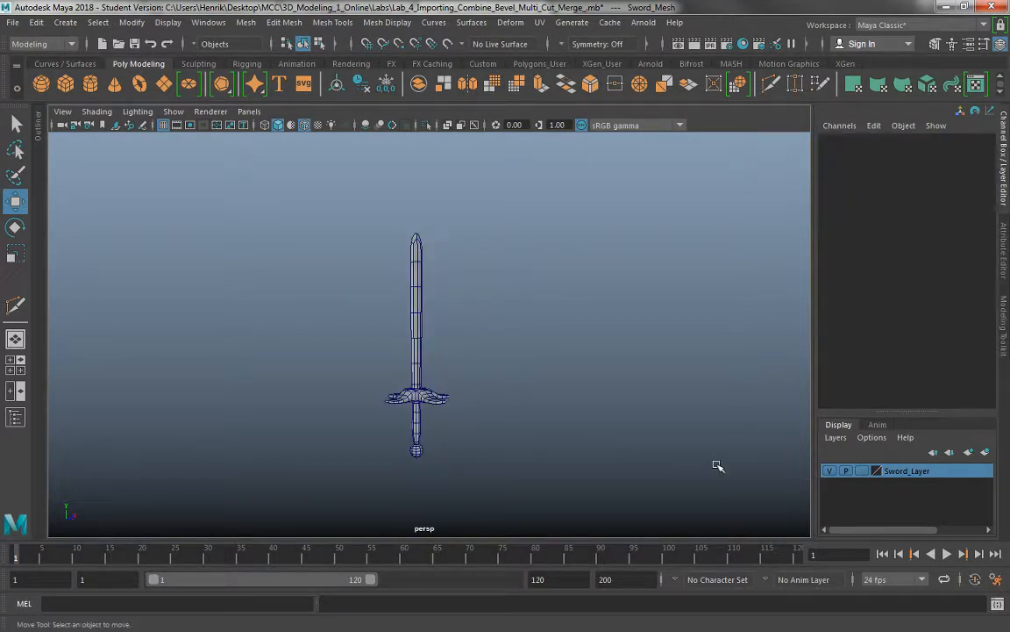
Step: Toggle Sword_Layer's visibility off and on twice, then box-select the sword and deselect it
{"action": "left_click", "coordinate": [829, 471]}
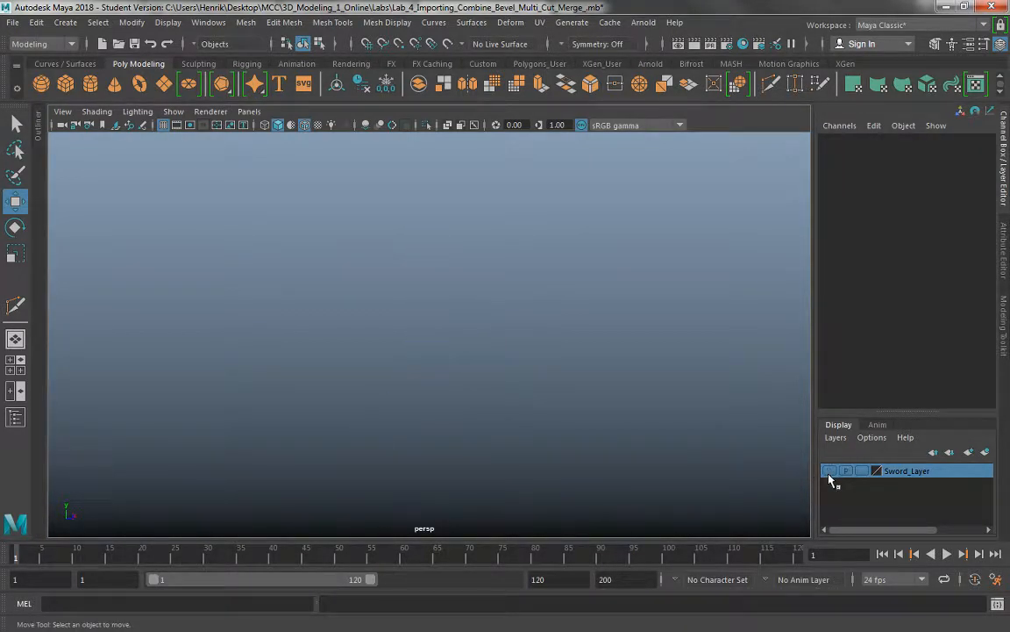
{"action": "left_click", "coordinate": [829, 472]}
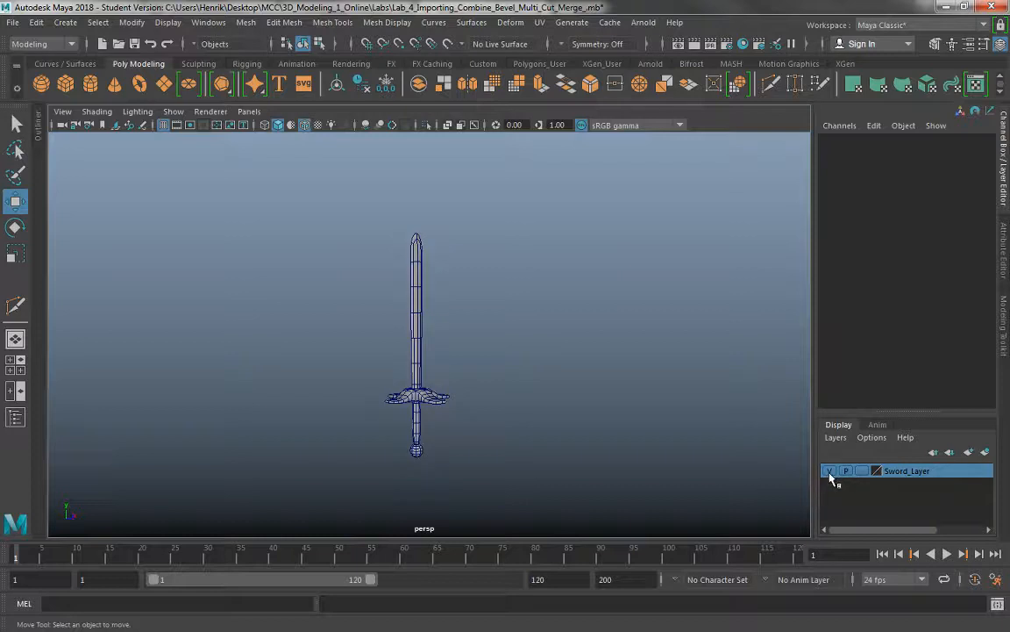
{"action": "left_click", "coordinate": [829, 472]}
{"action": "left_click", "coordinate": [829, 471]}
{"action": "left_click_drag", "start_coordinate": [285, 328], "coordinate": [490, 463]}
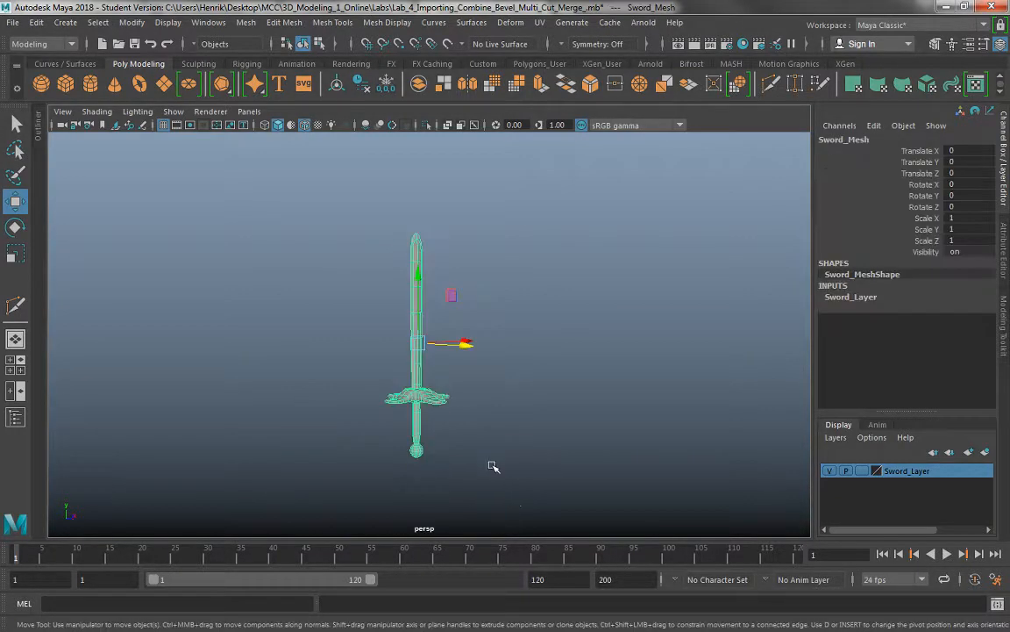
{"action": "left_click", "coordinate": [576, 423]}
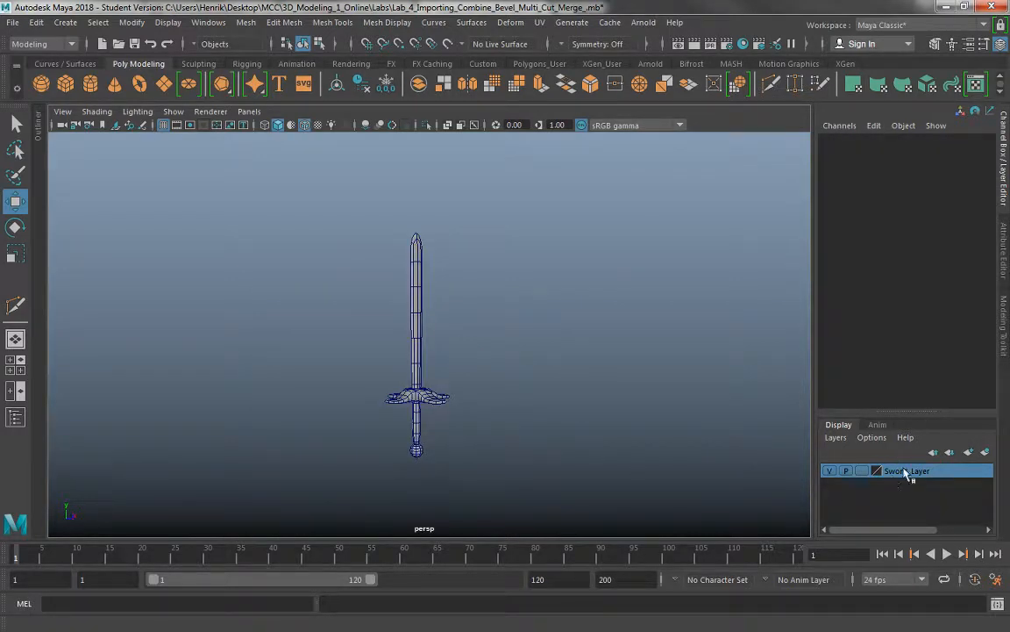
Step: Open the Outliner, select imagePlane1, imagePlane2 and Sword_Mesh one at a time, and clear the selection
{"action": "left_click", "coordinate": [220, 23]}
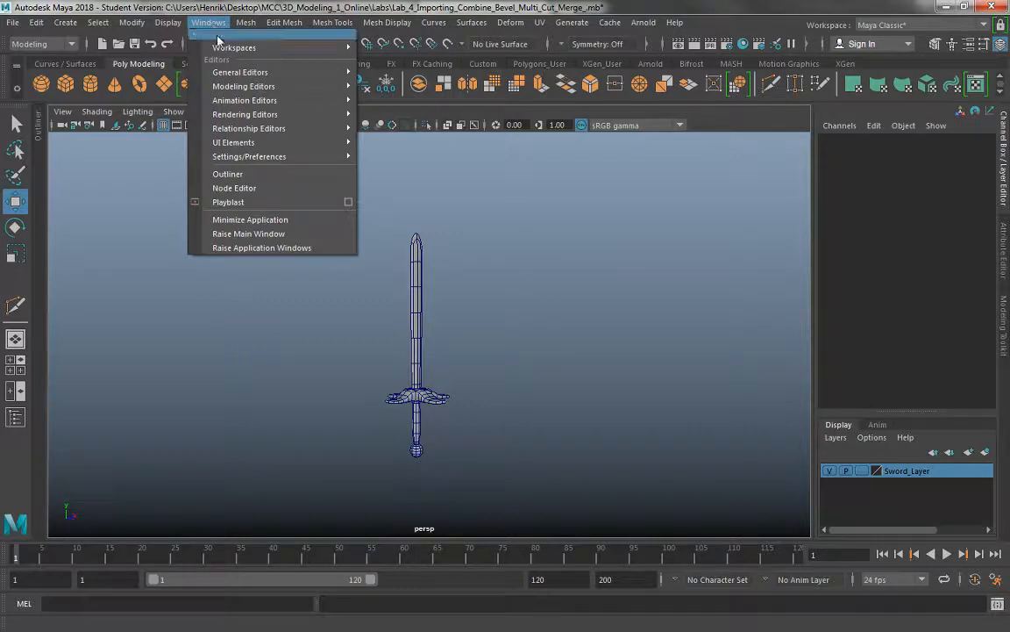
{"action": "mouse_move", "coordinate": [225, 75]}
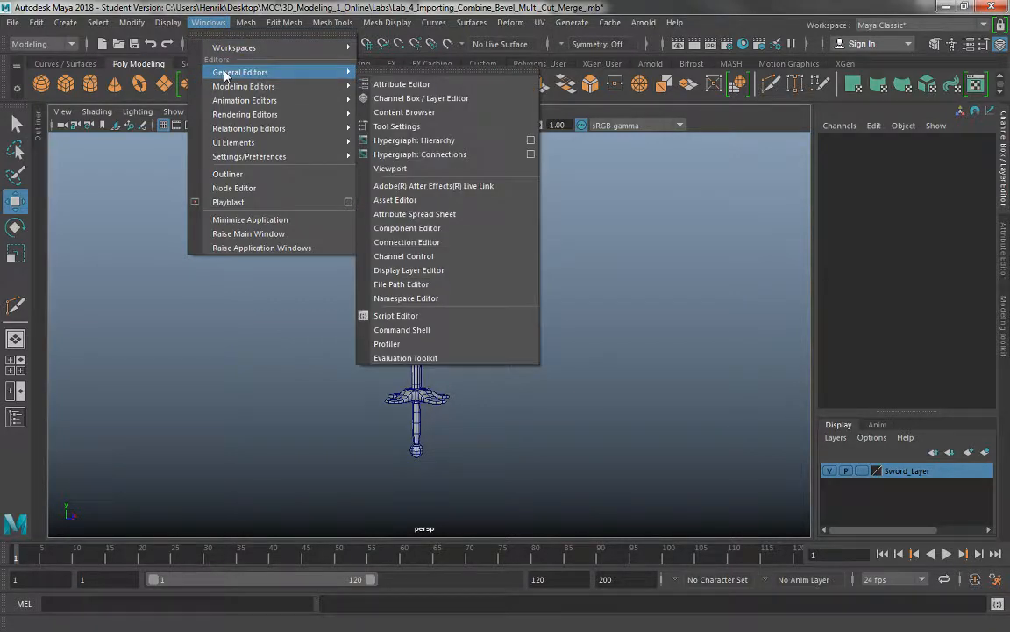
{"action": "left_click", "coordinate": [248, 174]}
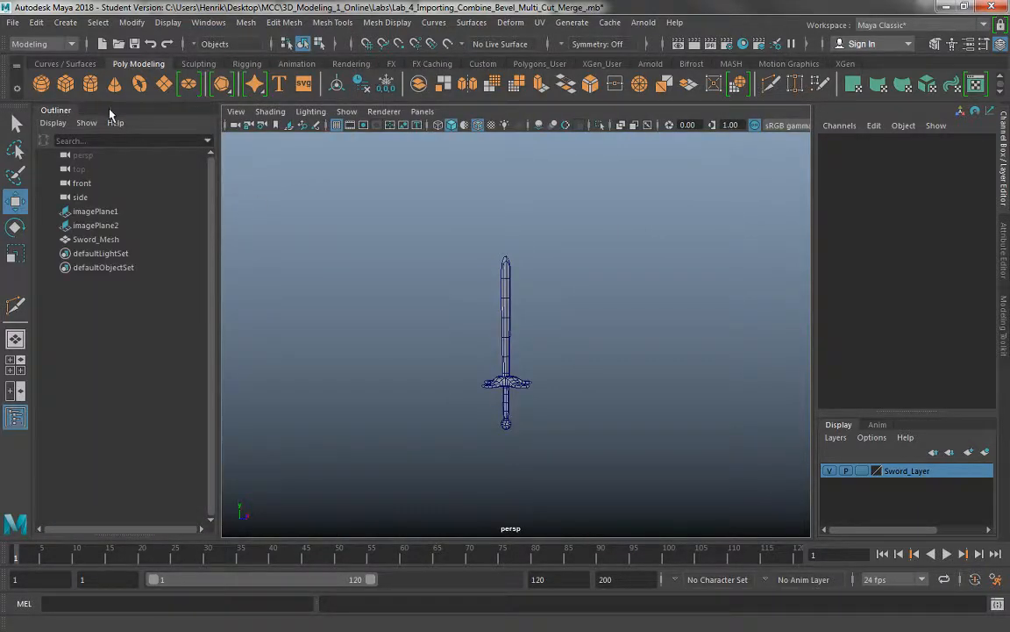
{"action": "left_click", "coordinate": [115, 212]}
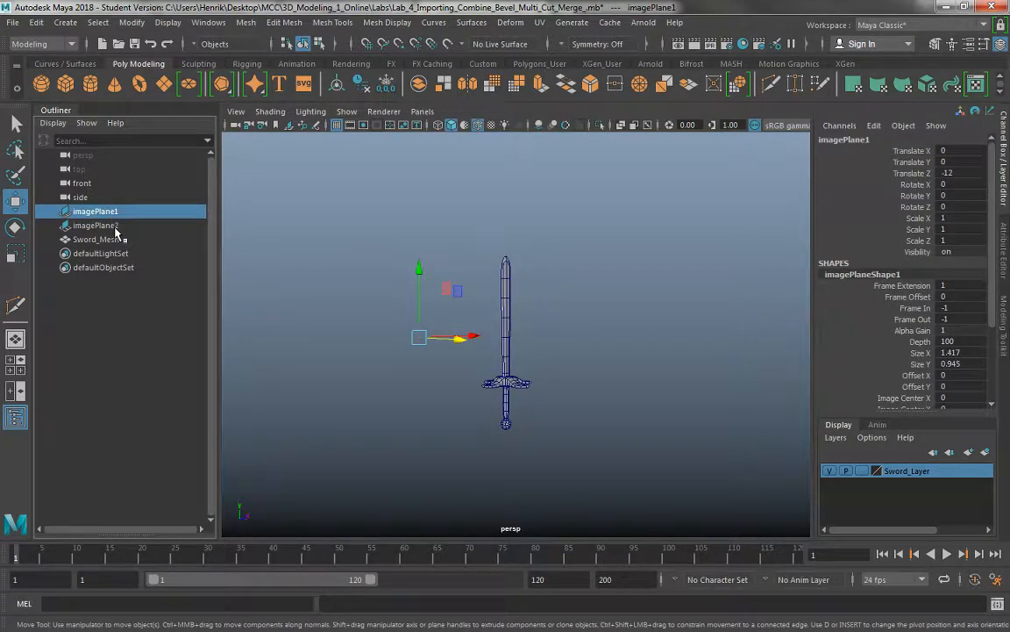
{"action": "left_click", "coordinate": [110, 225]}
{"action": "left_click", "coordinate": [116, 240]}
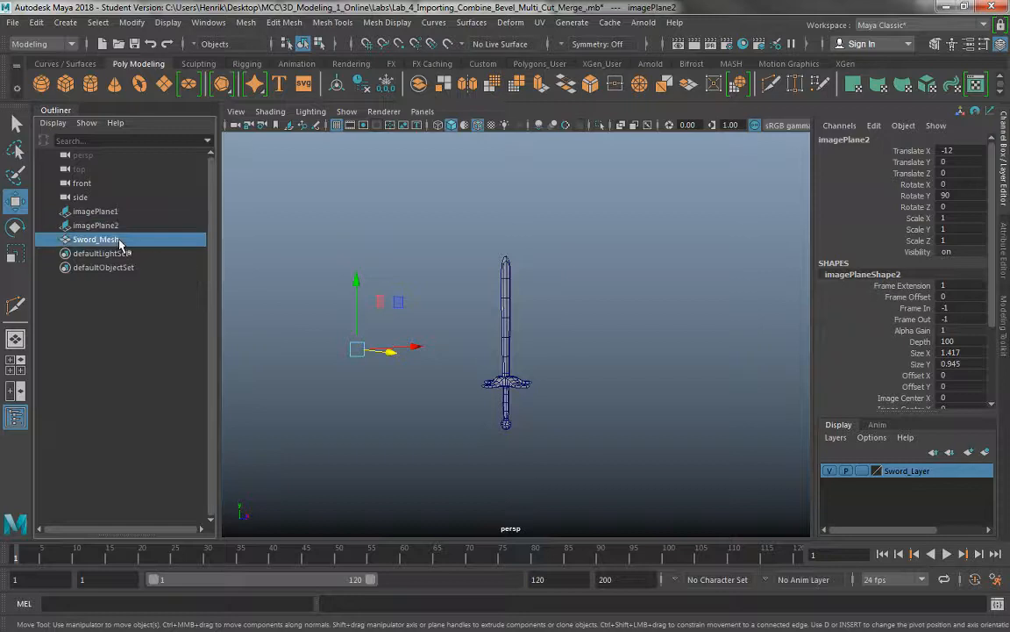
{"action": "left_click", "coordinate": [321, 291]}
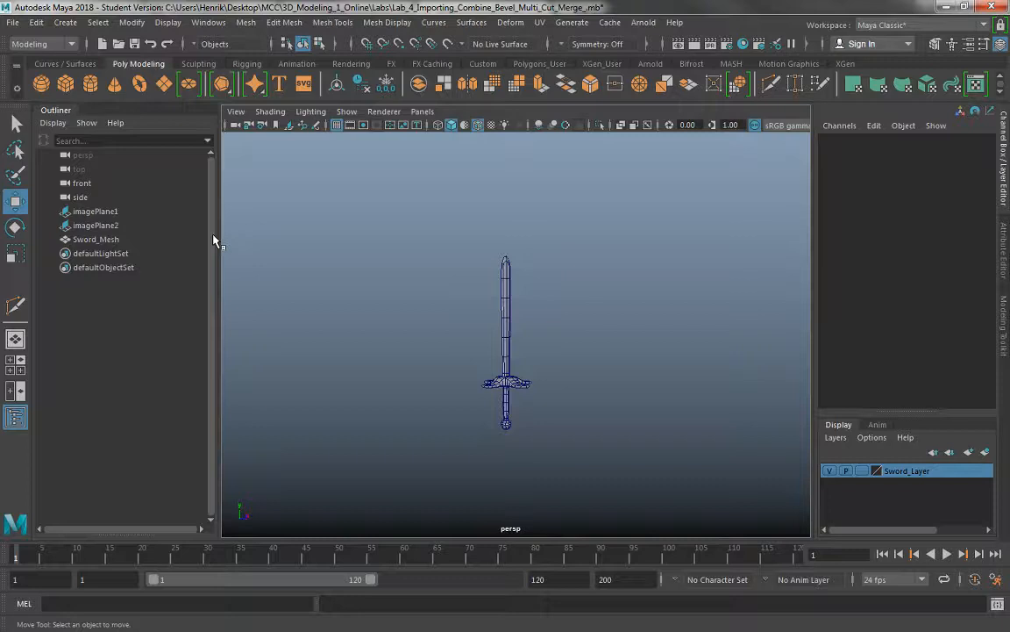
Step: Check the Outliner entries one by one, from imagePlane1 to defaultObjectSet, to identify what each represents in the scene
{"action": "left_click", "coordinate": [209, 22]}
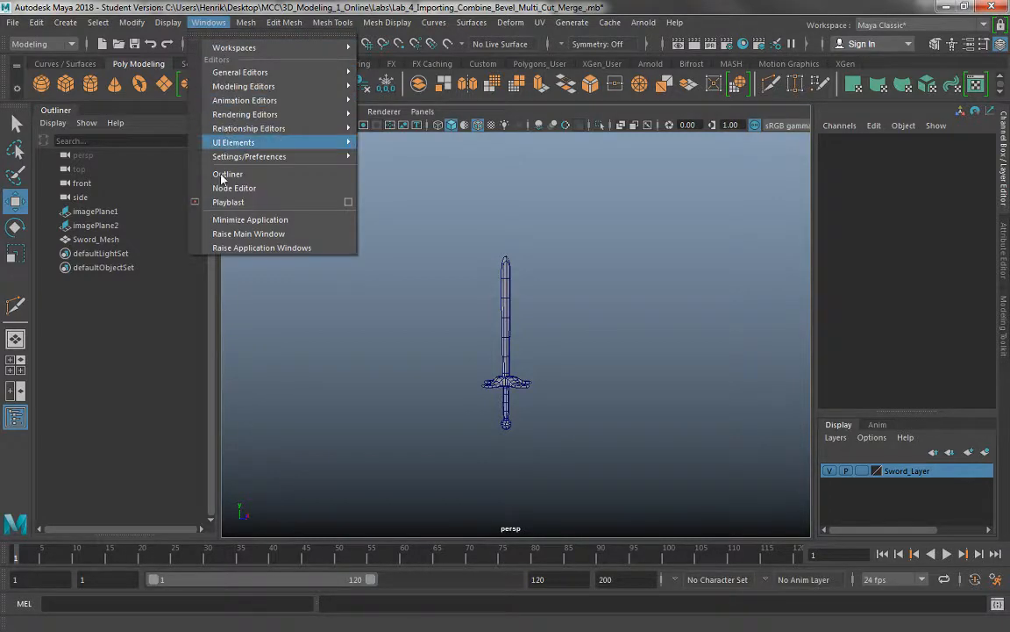
{"action": "left_click", "coordinate": [281, 352]}
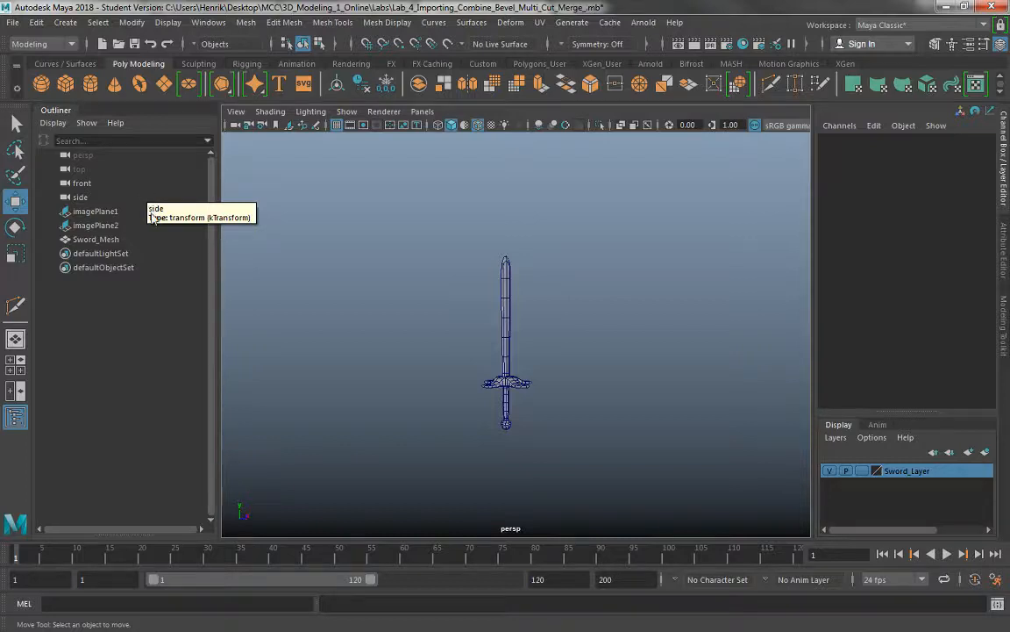
{"action": "left_click", "coordinate": [110, 213]}
{"action": "left_click", "coordinate": [106, 226]}
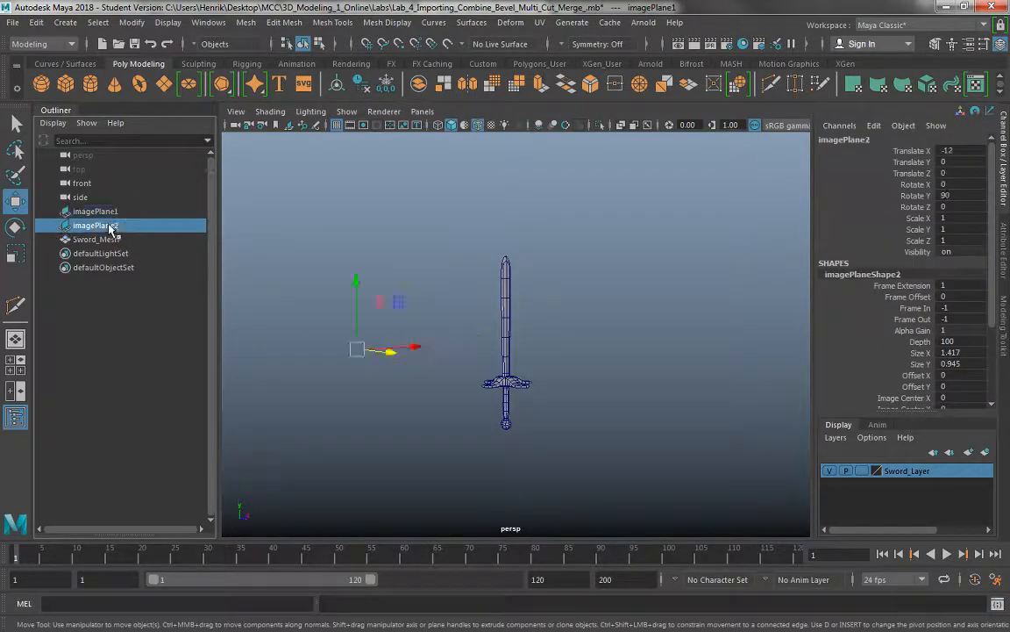
{"action": "left_click", "coordinate": [113, 239]}
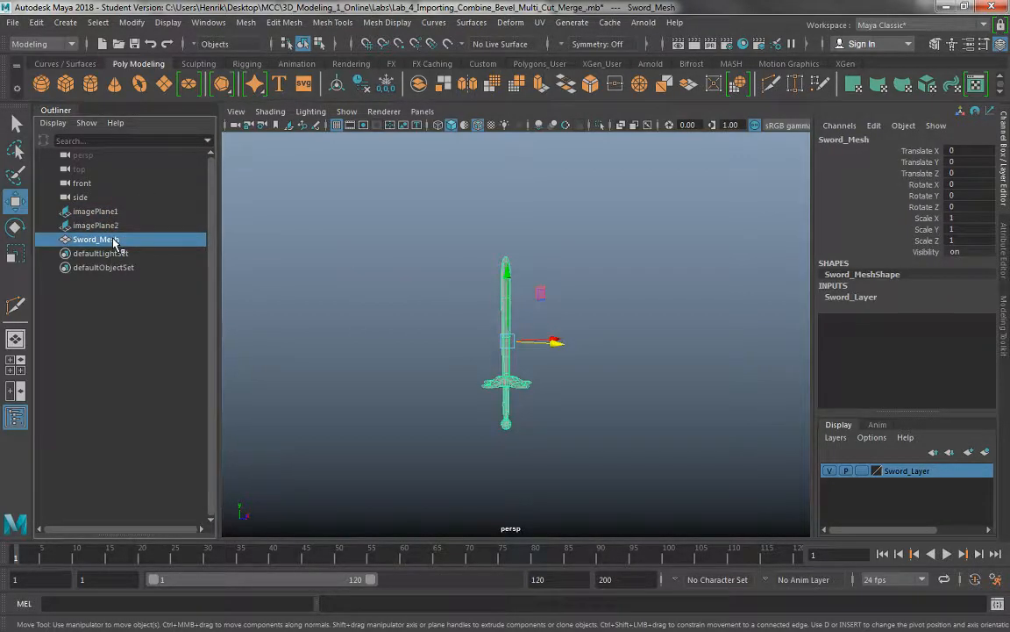
{"action": "left_click", "coordinate": [112, 254]}
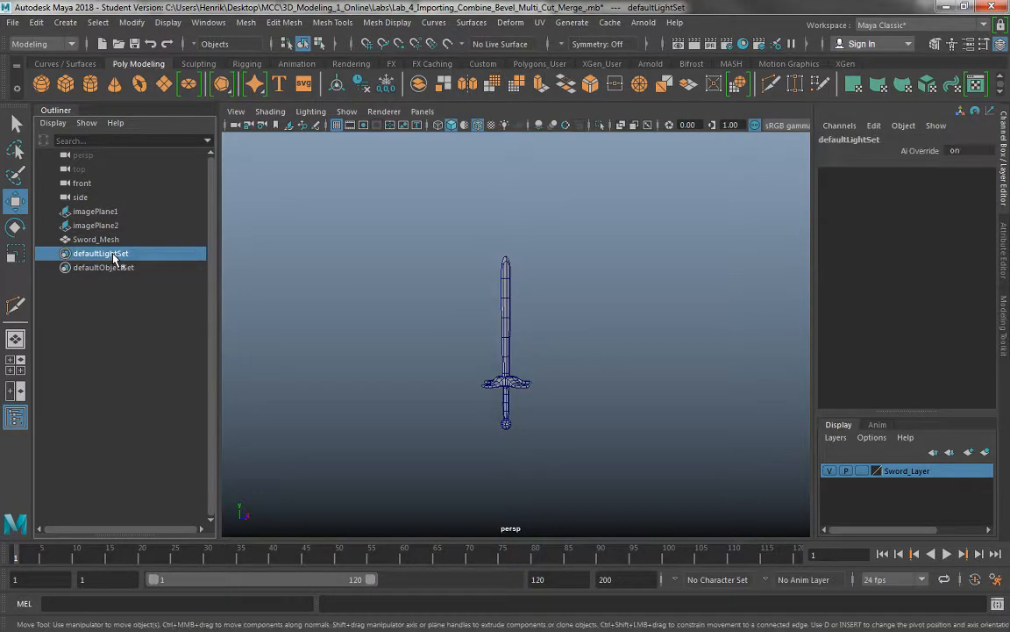
{"action": "left_click", "coordinate": [111, 268]}
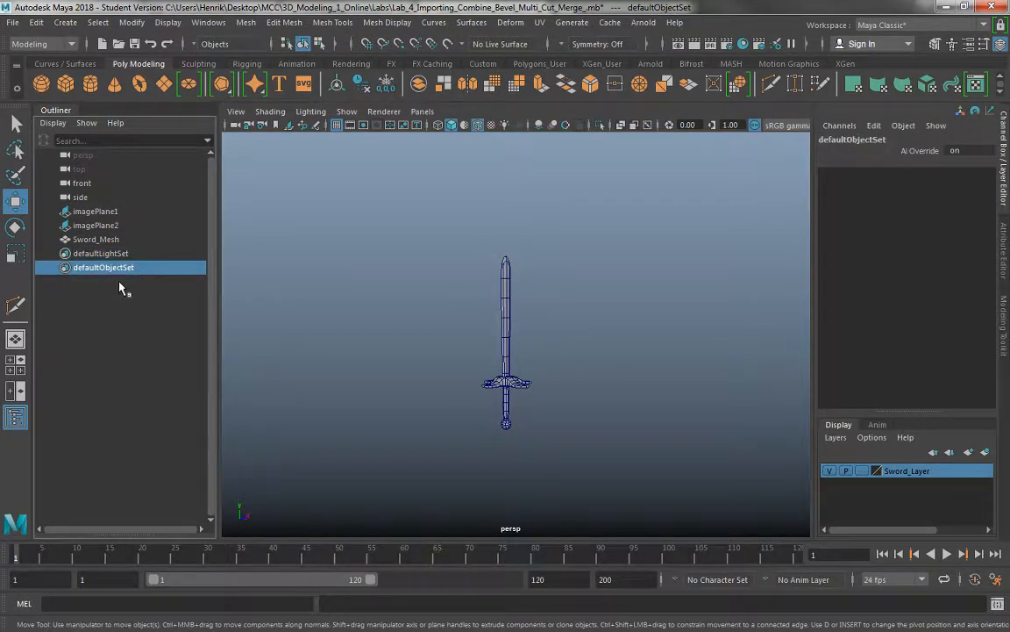
{"action": "left_click", "coordinate": [105, 225]}
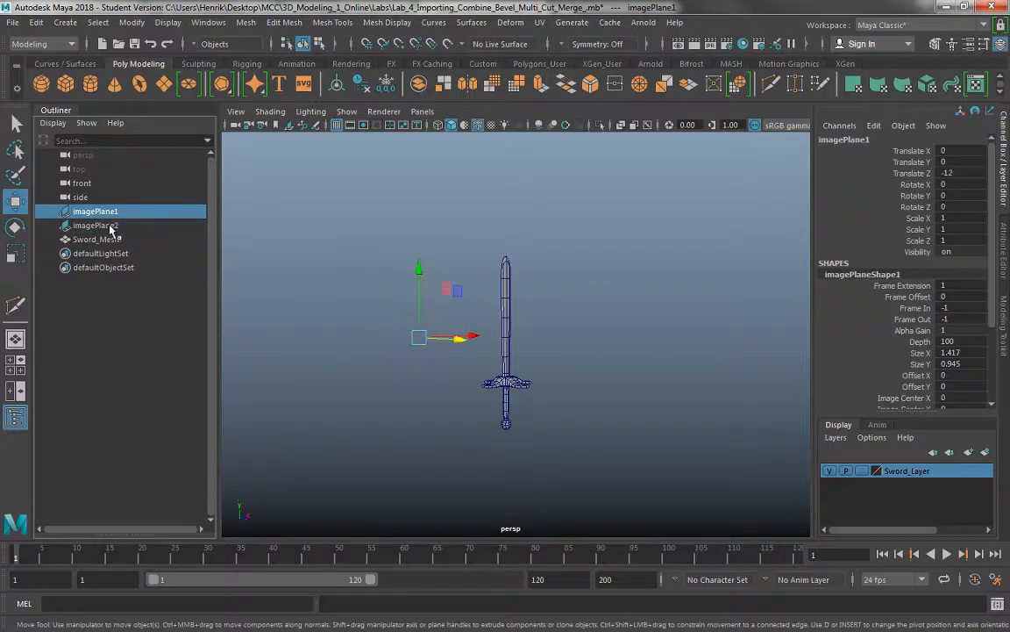
{"action": "left_click", "coordinate": [113, 227]}
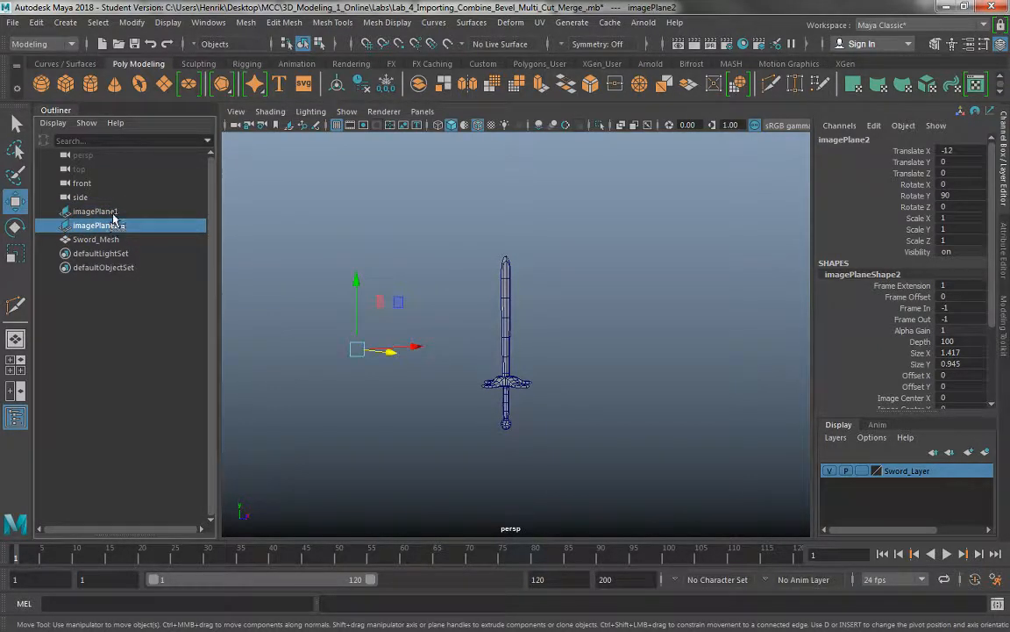
{"action": "left_click", "coordinate": [107, 211]}
{"action": "left_click", "coordinate": [237, 276]}
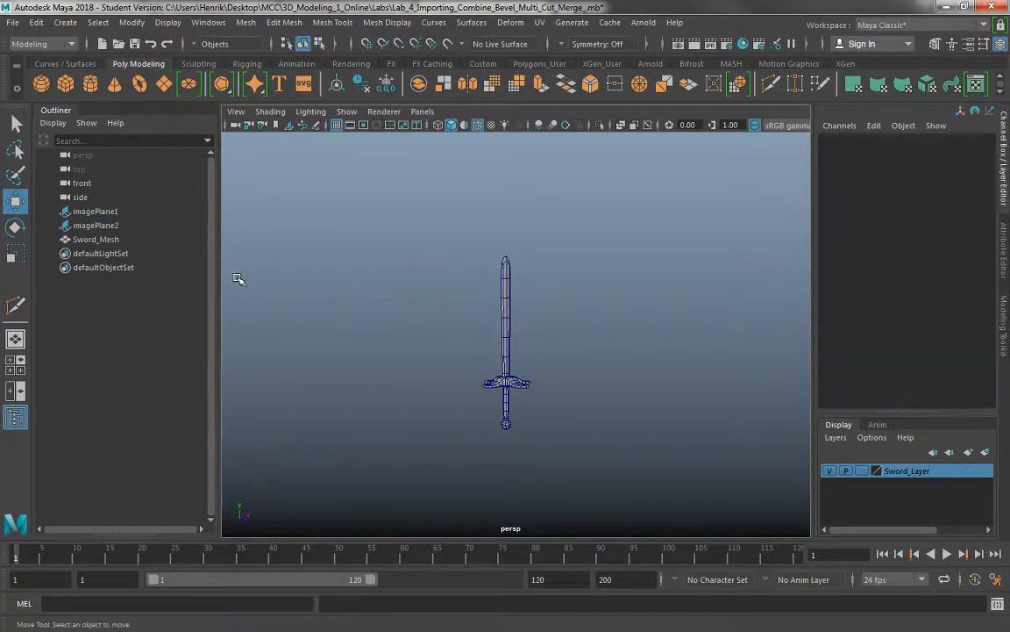
Step: Switch to the four-view layout, select the image plane in the front view and rename it Front_Image_Plane
{"action": "key", "text": "space"}
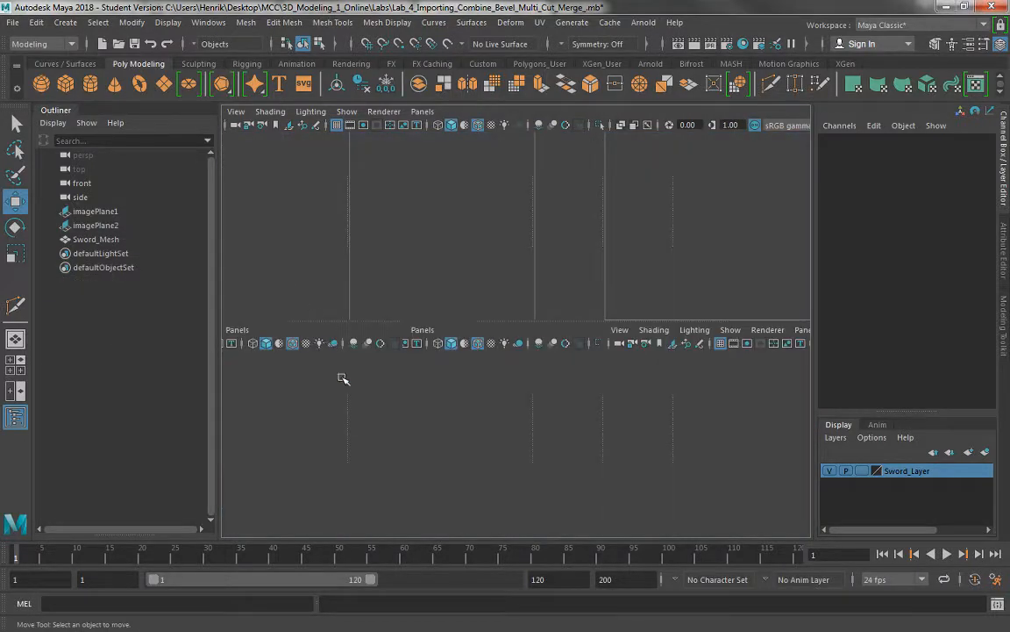
{"action": "left_click", "coordinate": [360, 396]}
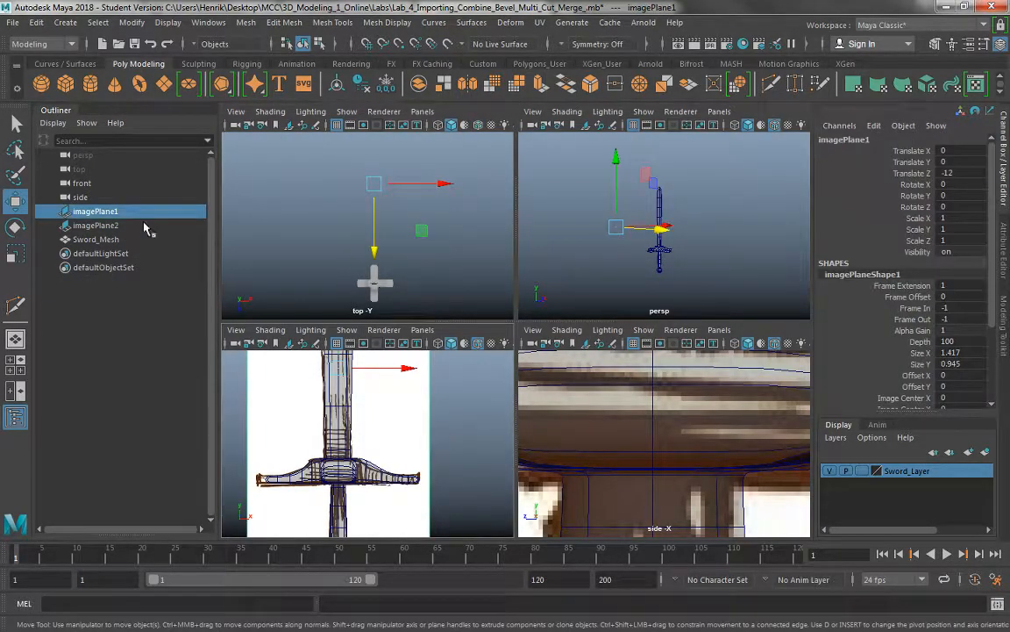
{"action": "double_click", "coordinate": [95, 211]}
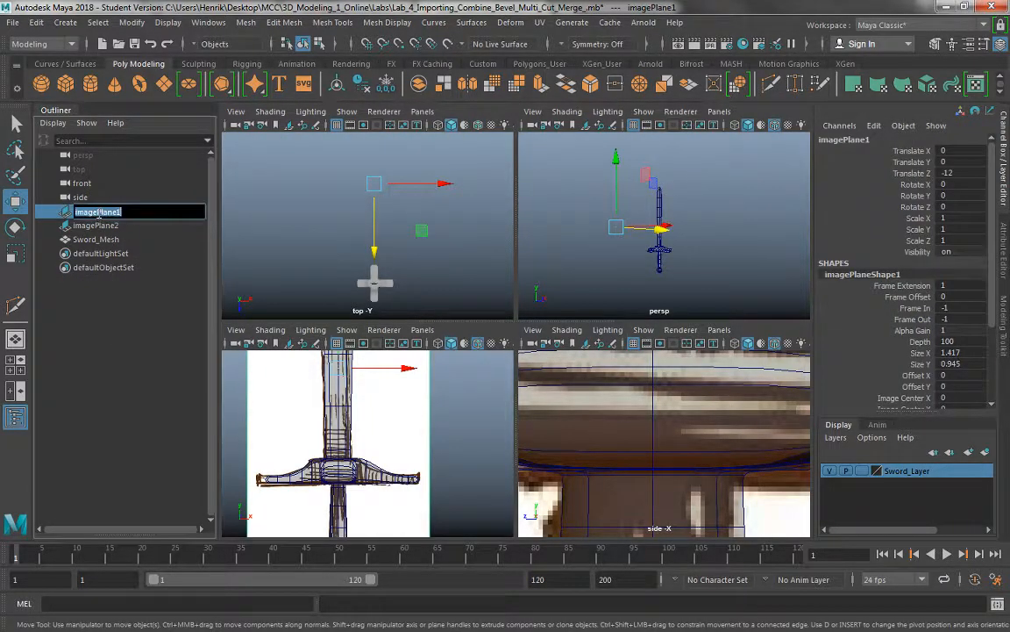
{"action": "type", "text": "F"}
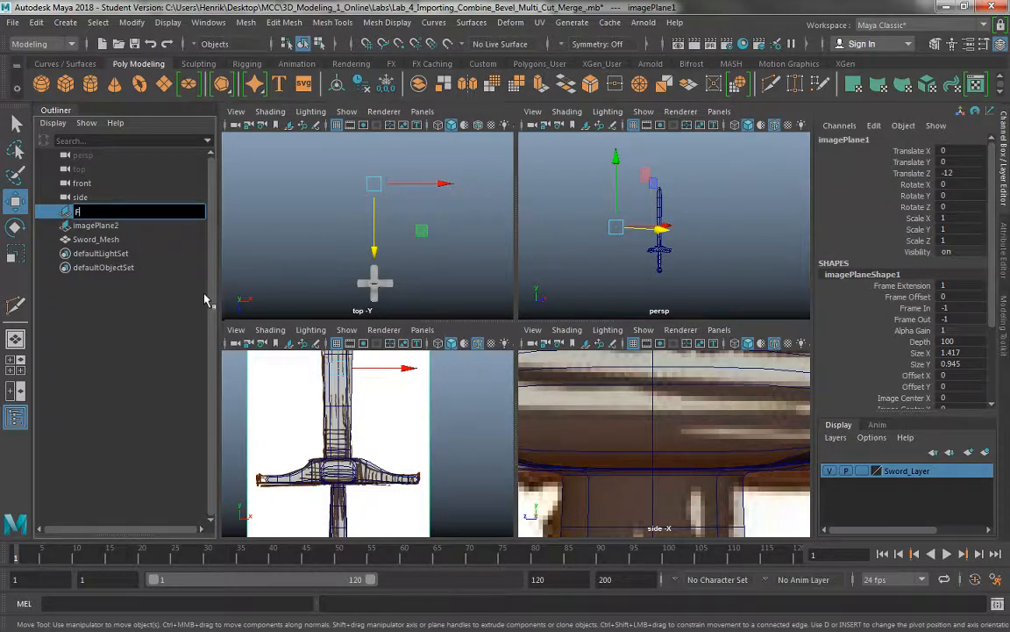
{"action": "type", "text": "ront_Image_Plane"}
{"action": "key", "text": "Return"}
Step: Rename imagePlane2 to Side_Image_Plane and clear the selection
{"action": "double_click", "coordinate": [96, 226]}
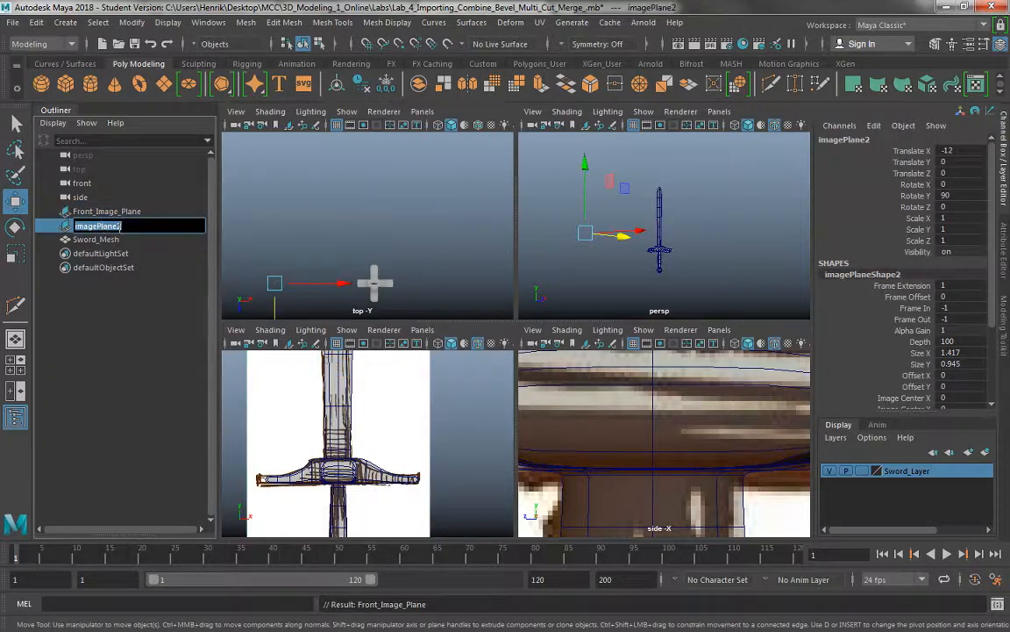
{"action": "type", "text": "Side_"}
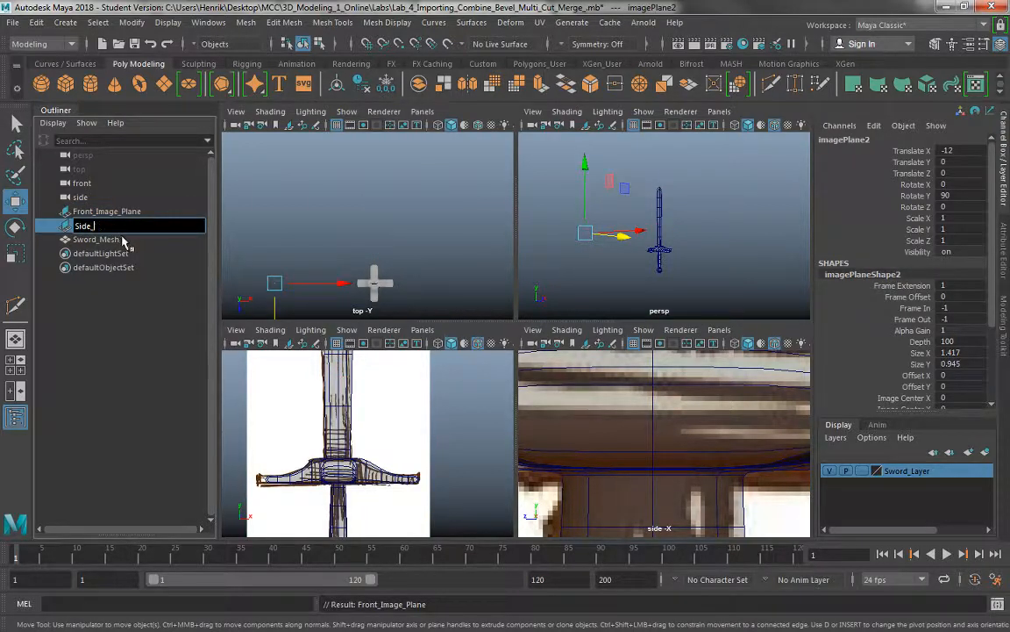
{"action": "type", "text": "Image_Plan"}
{"action": "type", "text": "e"}
{"action": "key", "text": "Return"}
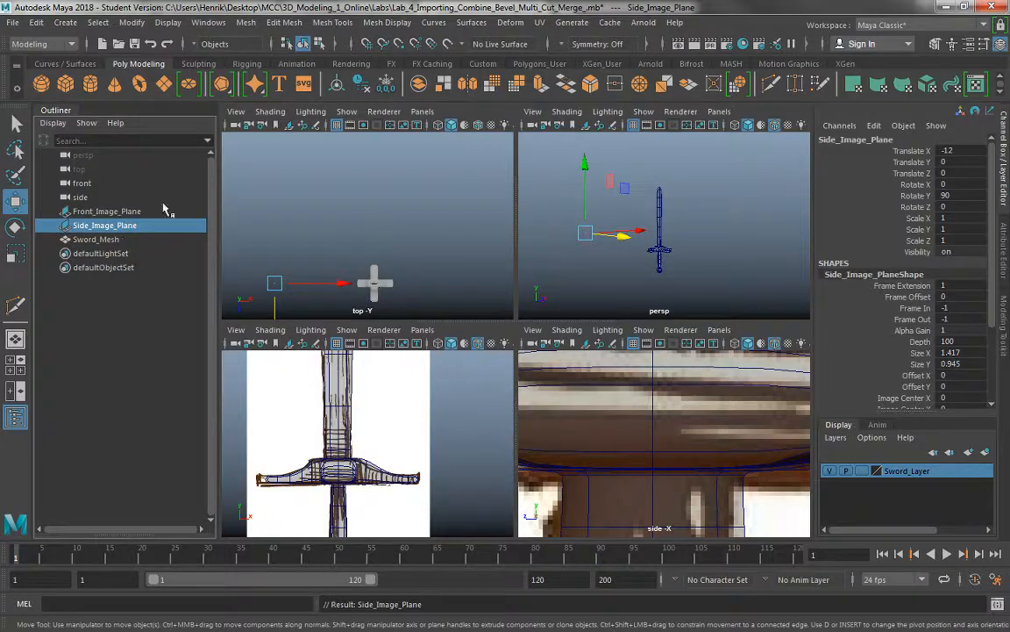
{"action": "left_click", "coordinate": [237, 175]}
Step: Select the sword mesh, delete the construction history of all objects in the scene, and deselect the mesh
{"action": "left_click", "coordinate": [386, 286]}
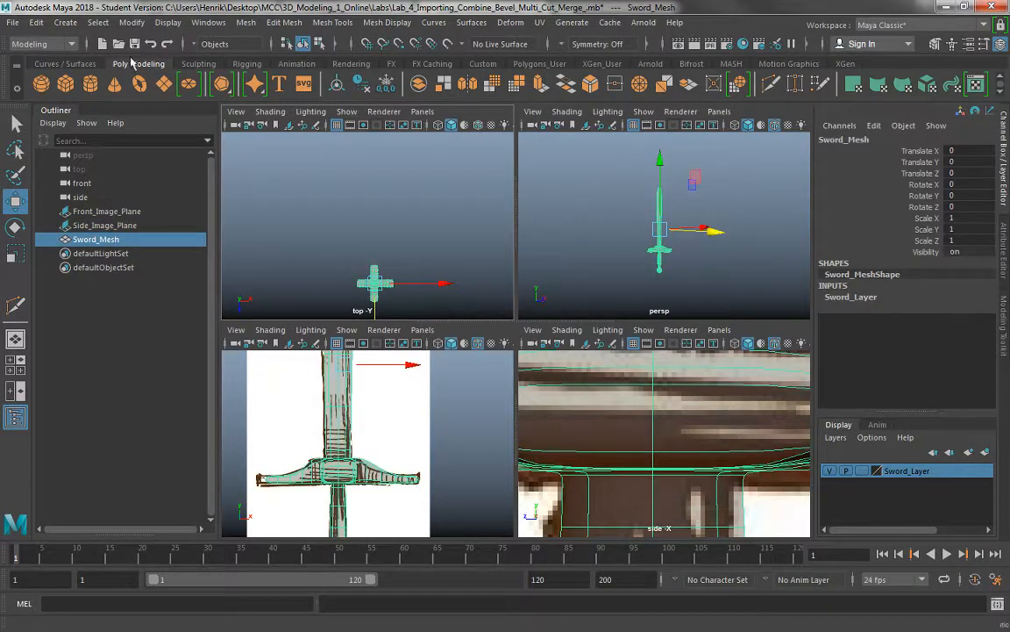
{"action": "left_click", "coordinate": [132, 23]}
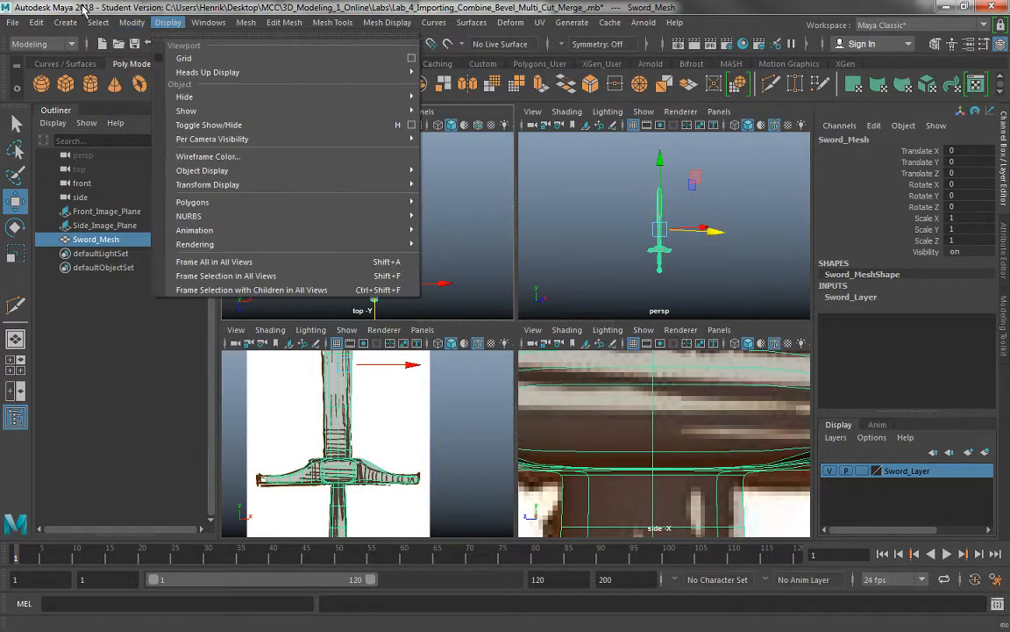
{"action": "mouse_move", "coordinate": [36, 23]}
{"action": "mouse_move", "coordinate": [87, 197]}
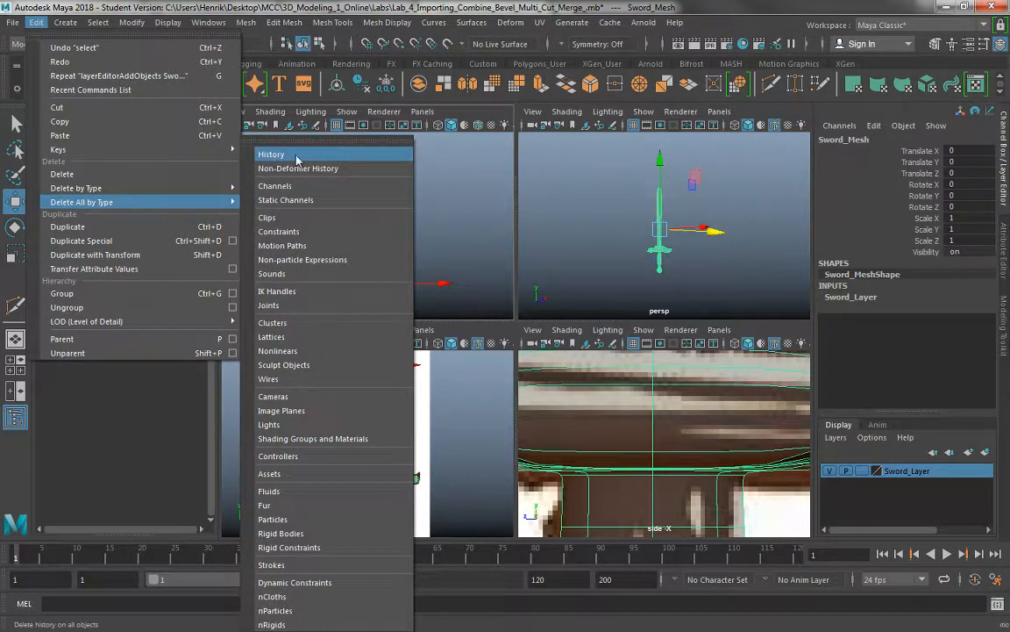
{"action": "mouse_move", "coordinate": [145, 184]}
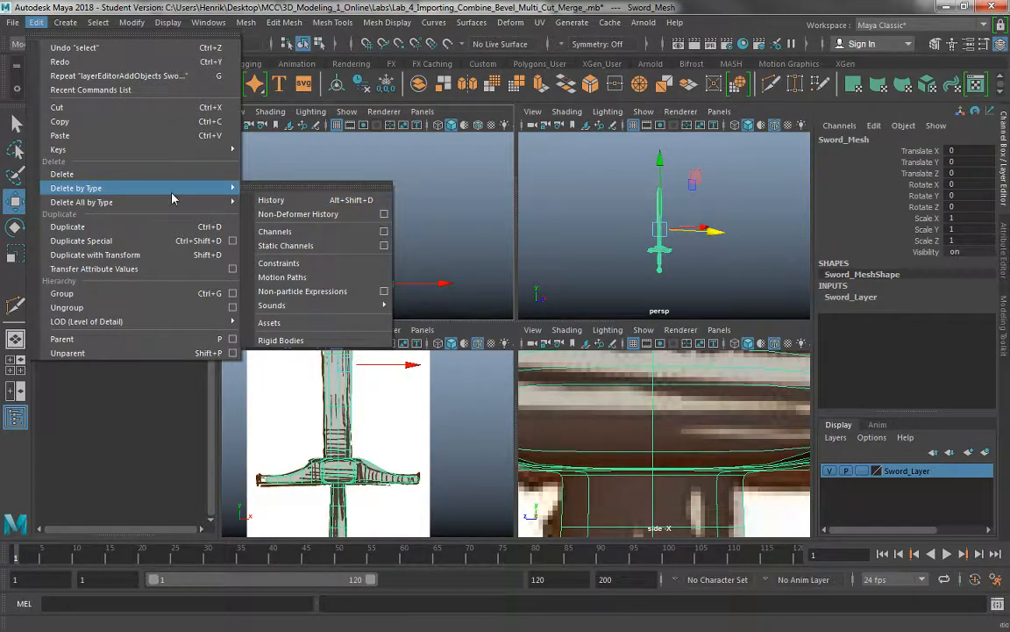
{"action": "mouse_move", "coordinate": [144, 206]}
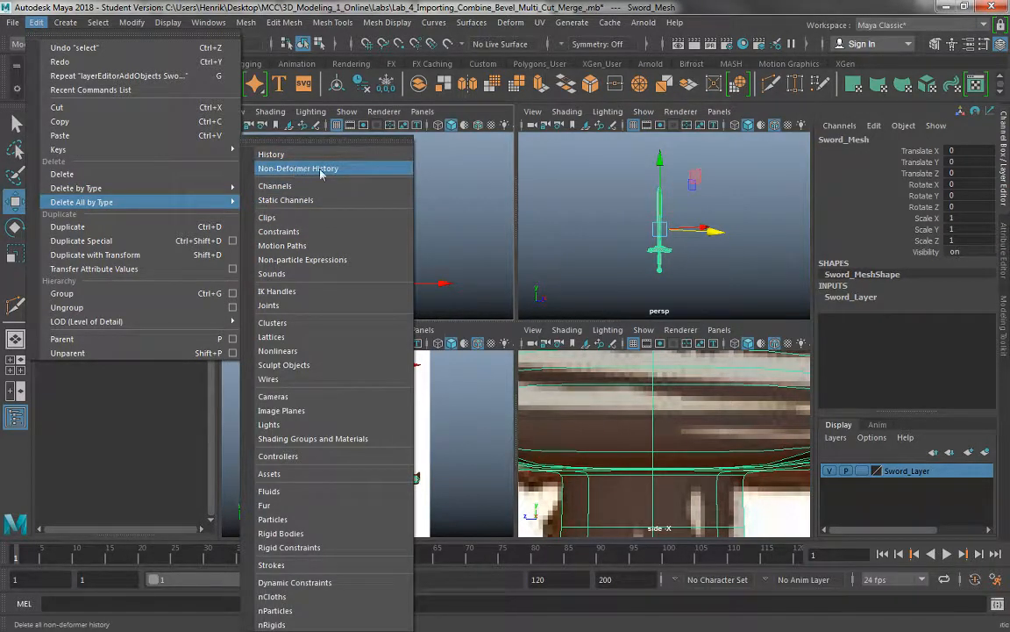
{"action": "mouse_move", "coordinate": [192, 193]}
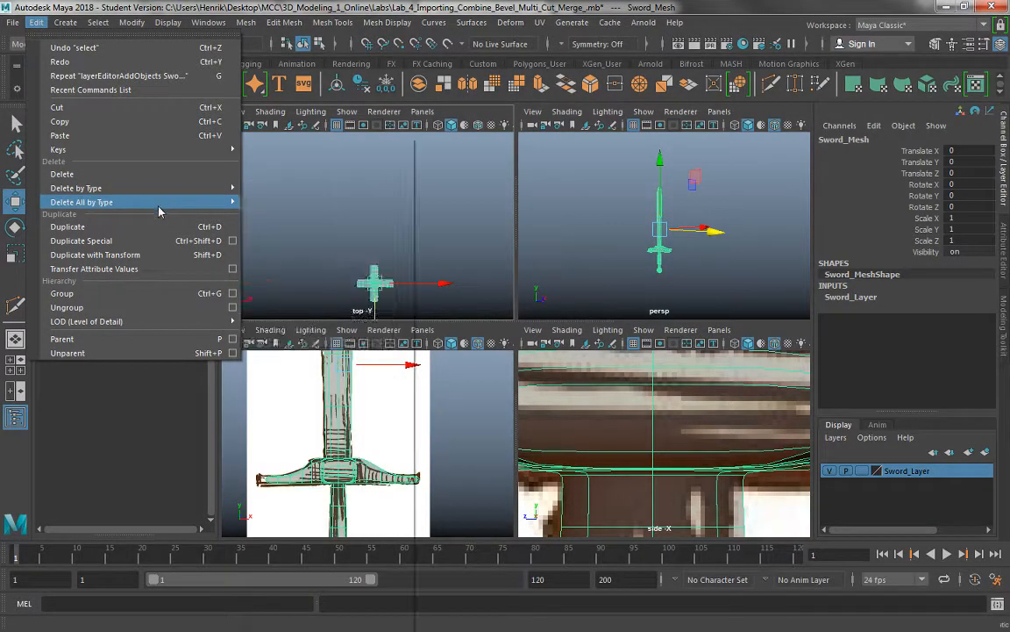
{"action": "mouse_move", "coordinate": [248, 207]}
{"action": "left_click", "coordinate": [271, 154]}
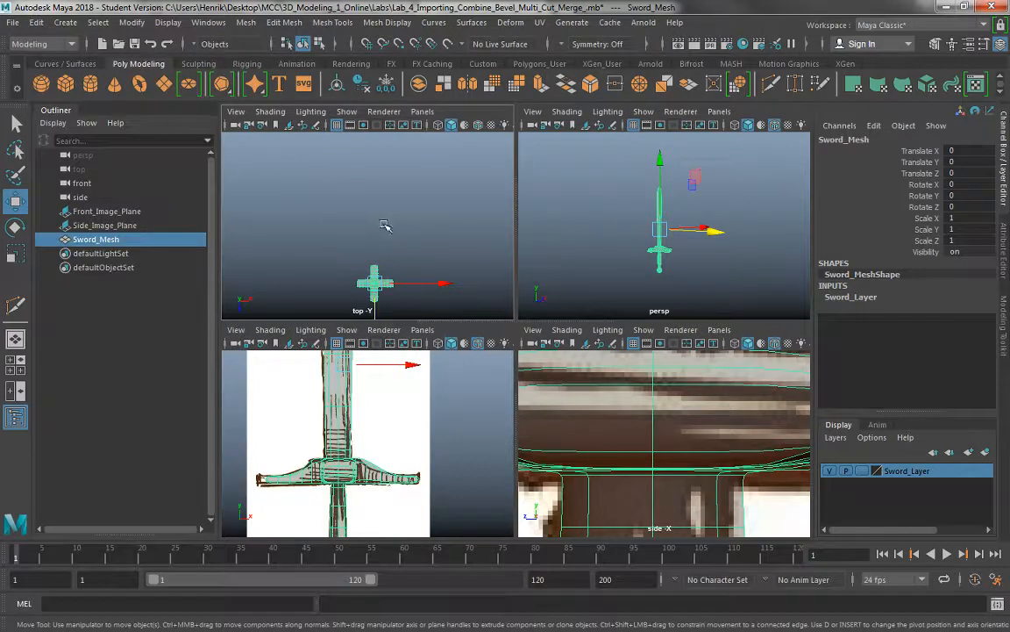
{"action": "left_click", "coordinate": [348, 202]}
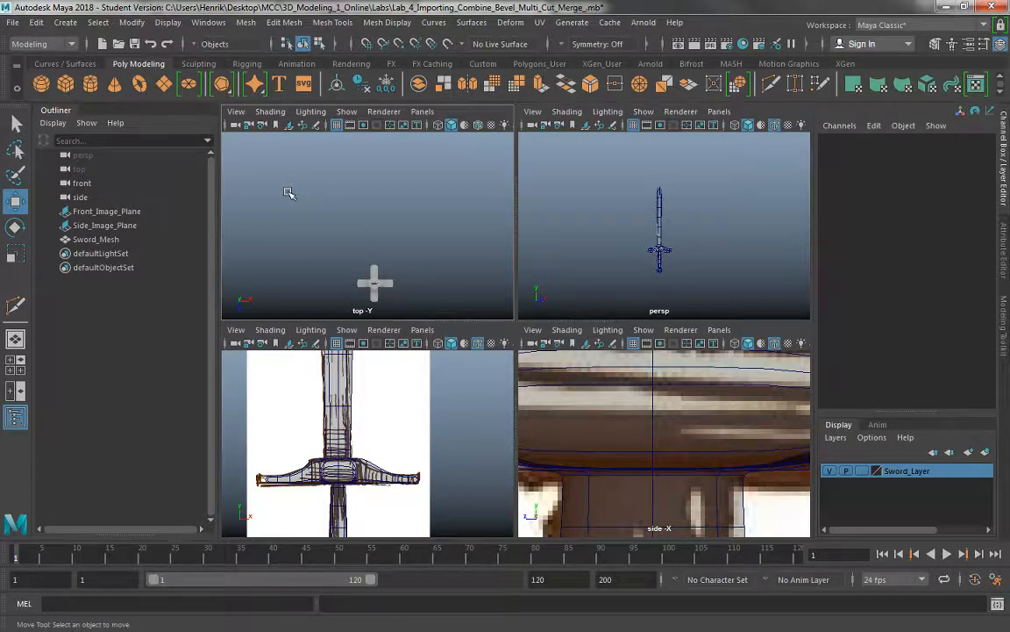
Step: Select the sword, frame it in the top, front and side views, and clear the selection
{"action": "middle_click_drag", "start_coordinate": [613, 257], "coordinate": [620, 228], "text": "alt"}
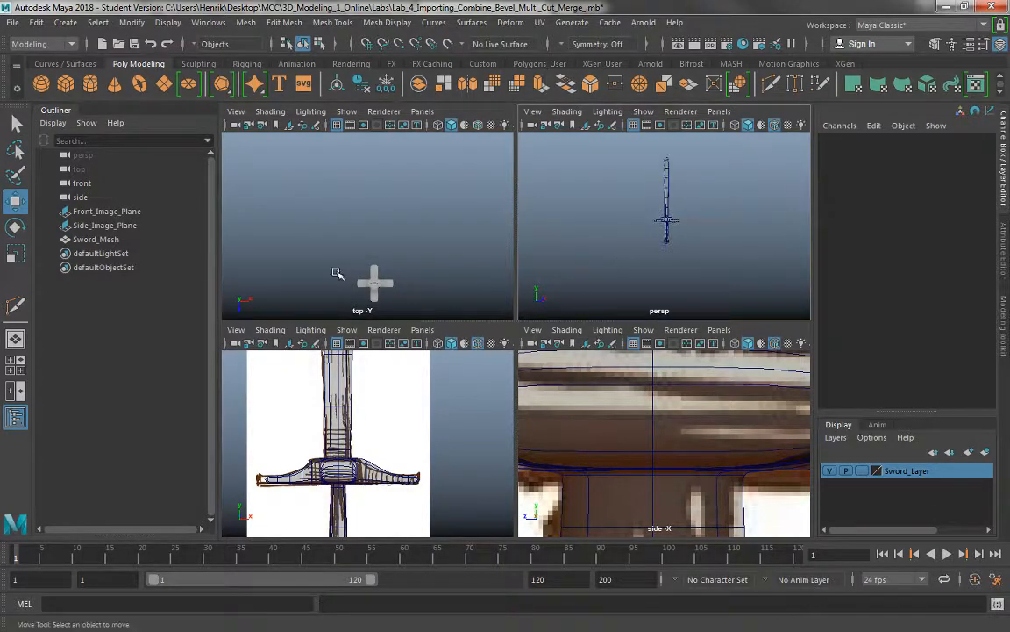
{"action": "left_click_drag", "start_coordinate": [307, 247], "coordinate": [378, 289]}
{"action": "key", "text": "f"}
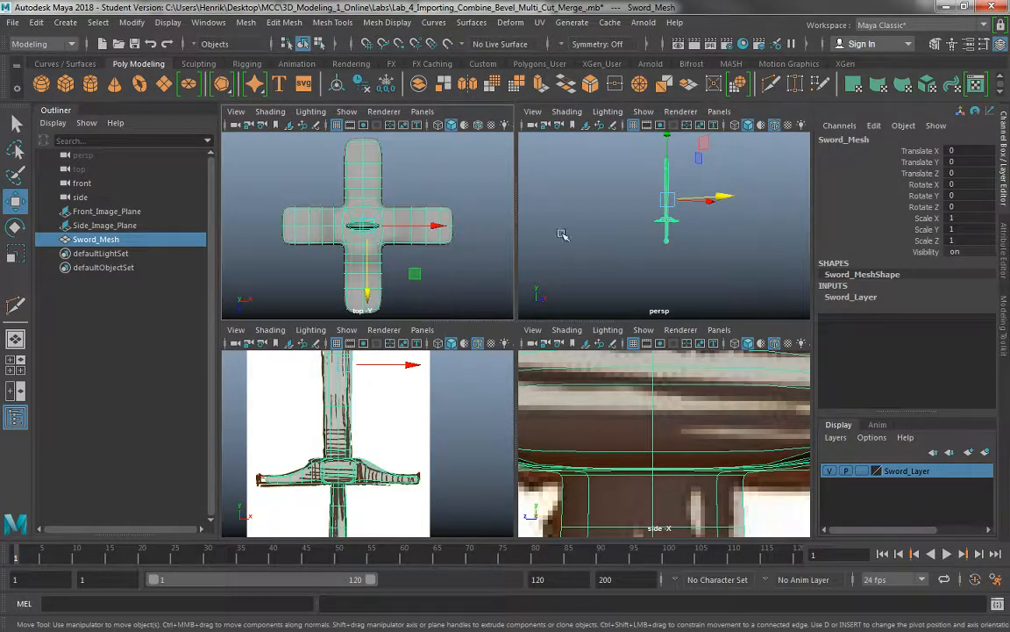
{"action": "left_click", "coordinate": [566, 230]}
{"action": "left_click", "coordinate": [342, 422]}
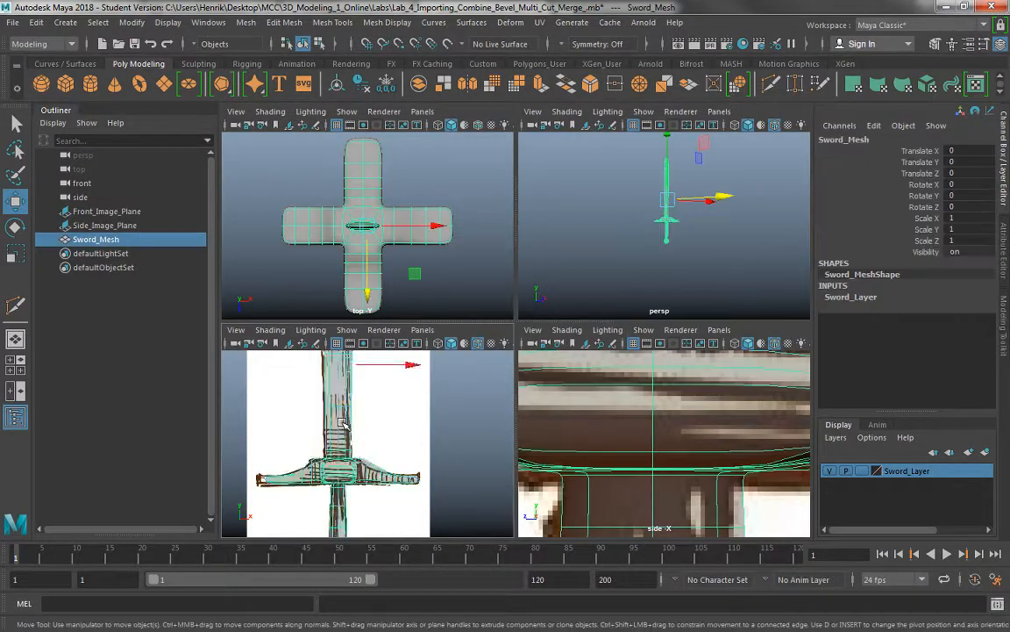
{"action": "key", "text": "f"}
{"action": "key", "text": "f"}
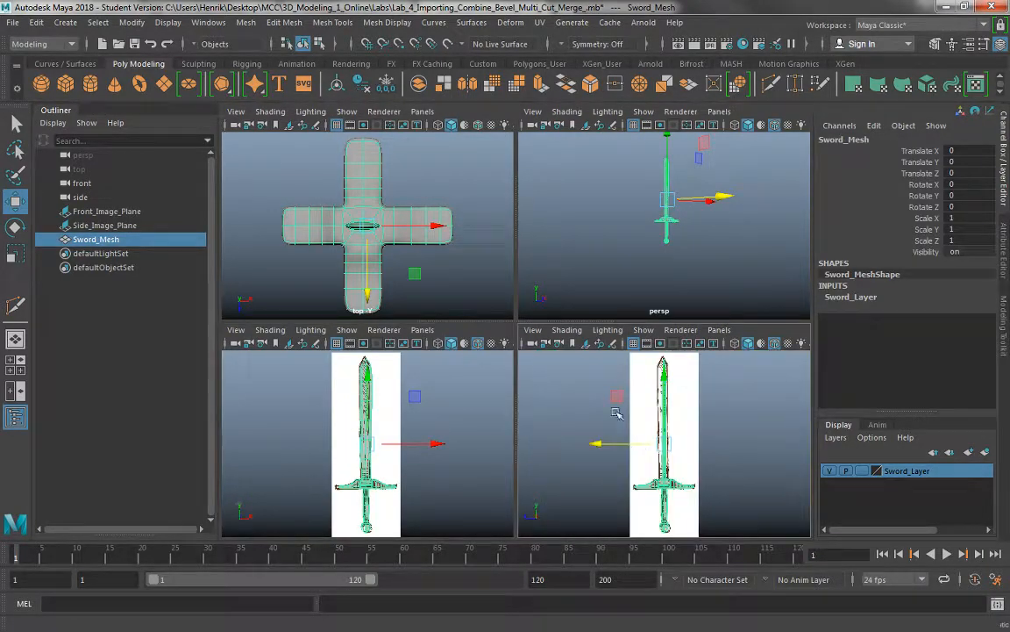
{"action": "left_click", "coordinate": [594, 253]}
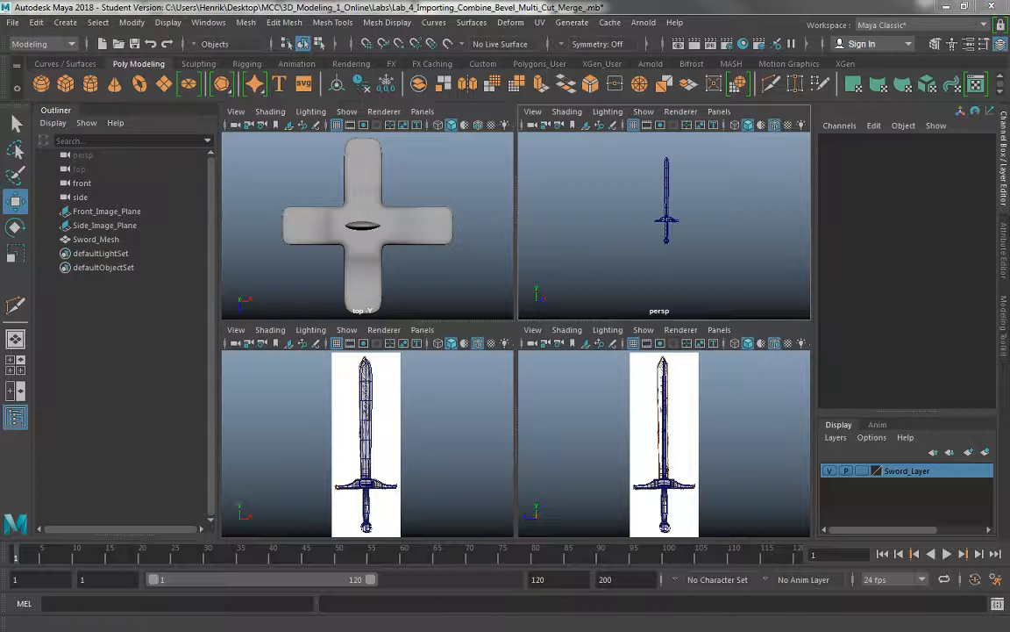
Step: Select the sword mesh in the perspective view, frame it there, and clear the selection
{"action": "left_click_drag", "start_coordinate": [597, 153], "coordinate": [794, 309]}
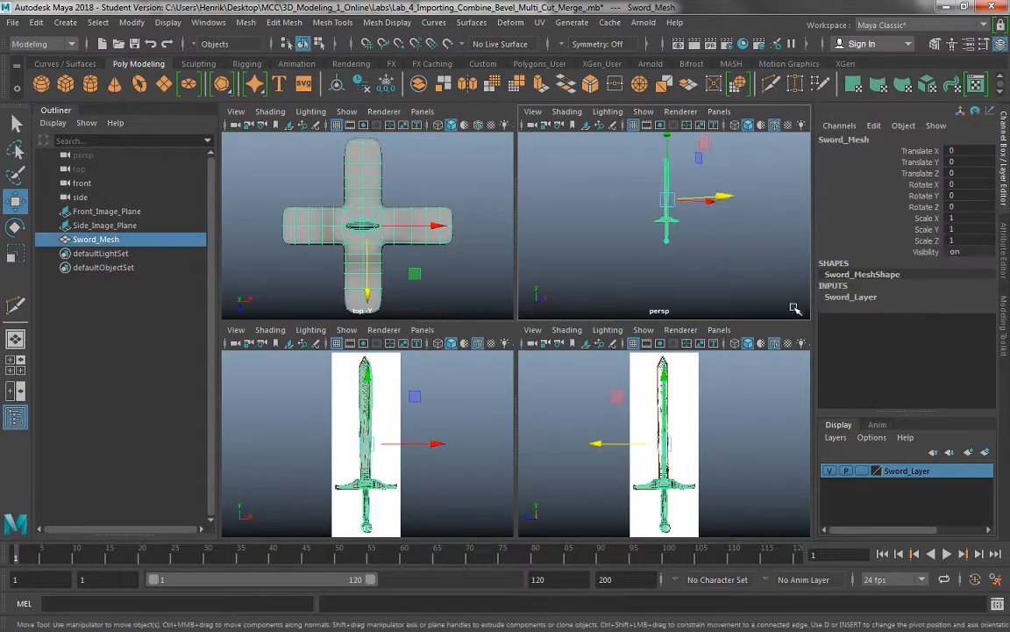
{"action": "key", "text": "f"}
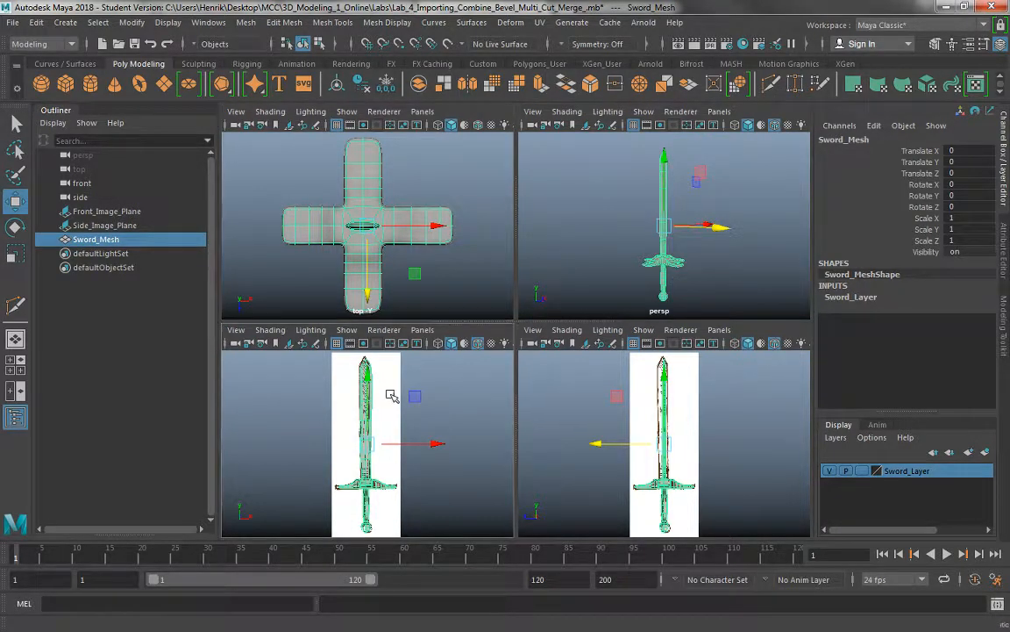
{"action": "left_click", "coordinate": [603, 273]}
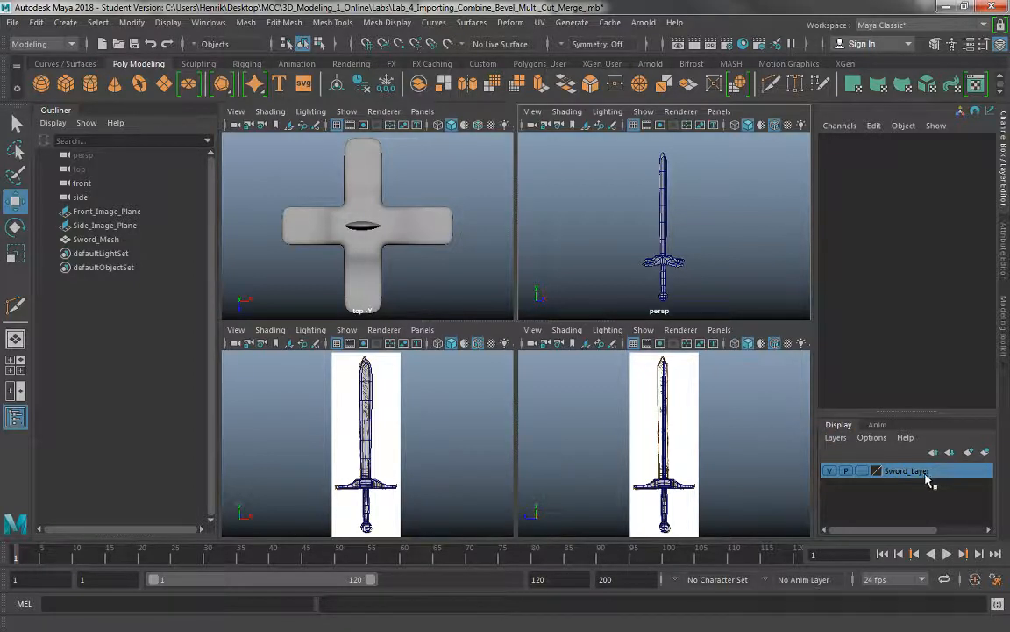
Step: Hide Sword_Layer and show it again to check which geometry it controls
{"action": "left_click", "coordinate": [829, 471]}
{"action": "left_click", "coordinate": [830, 471]}
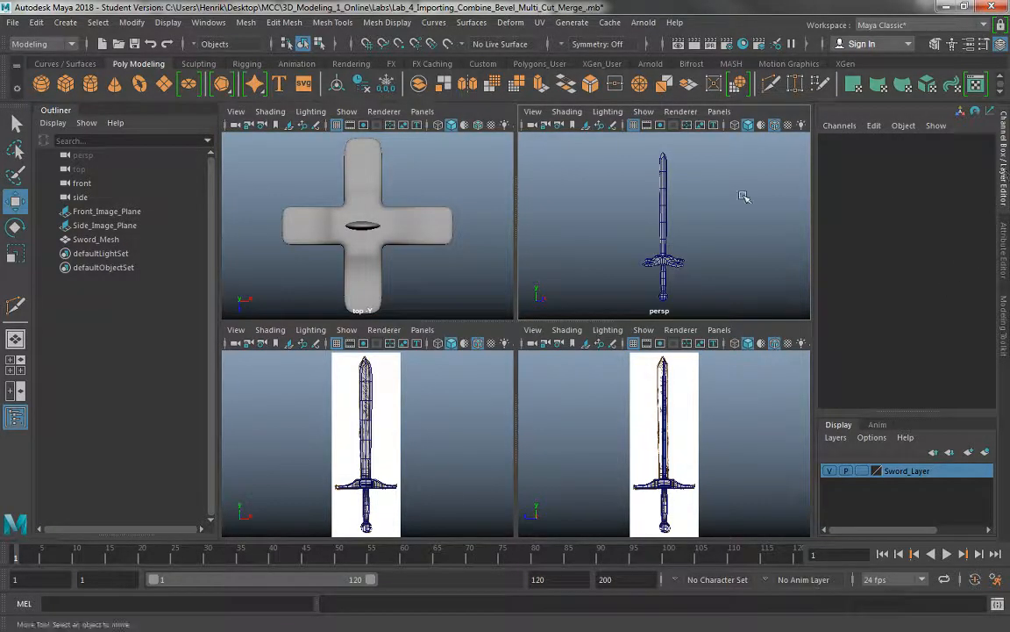
{"action": "left_click", "coordinate": [666, 226]}
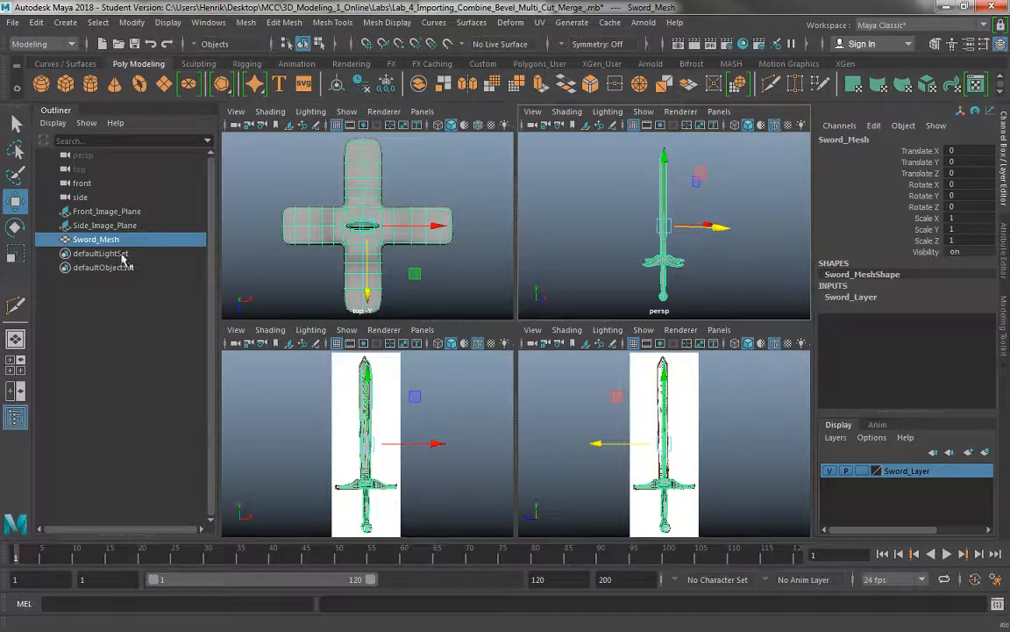
{"action": "left_click", "coordinate": [44, 22]}
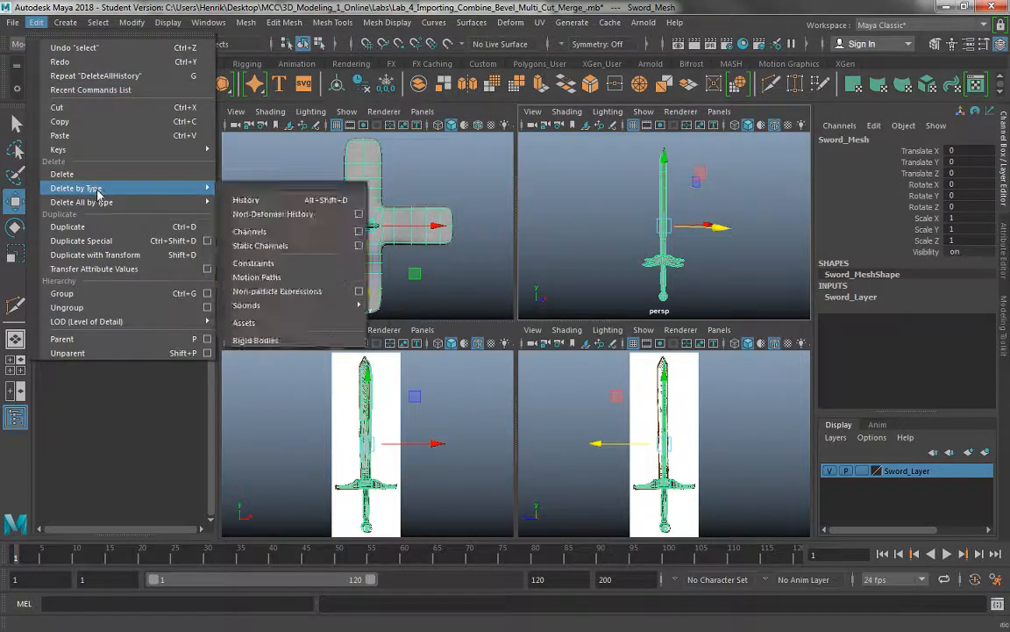
{"action": "mouse_move", "coordinate": [131, 202]}
{"action": "left_click", "coordinate": [262, 155]}
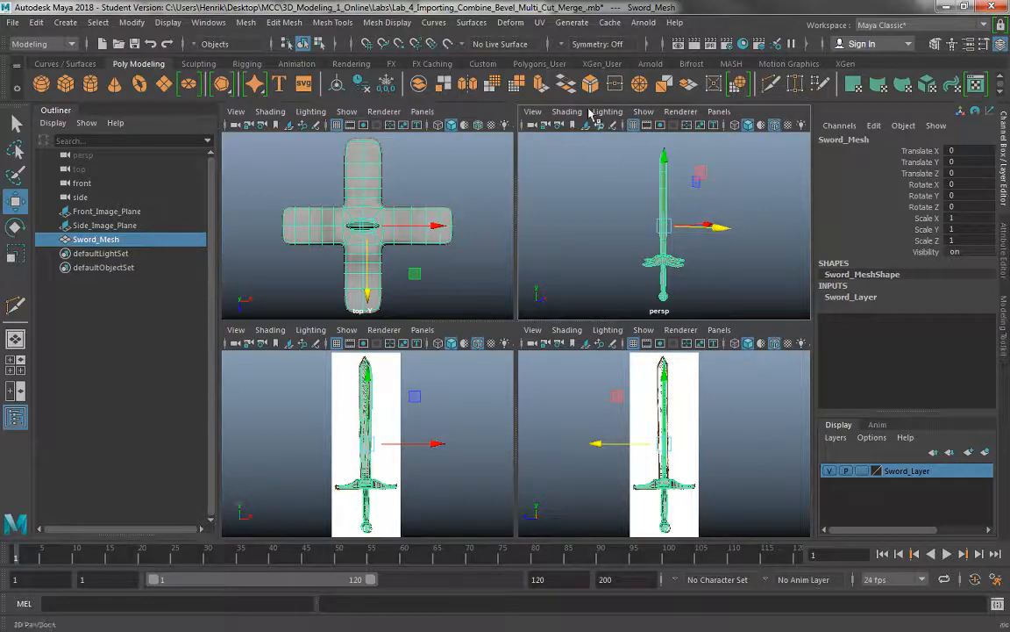
{"action": "left_click", "coordinate": [564, 185]}
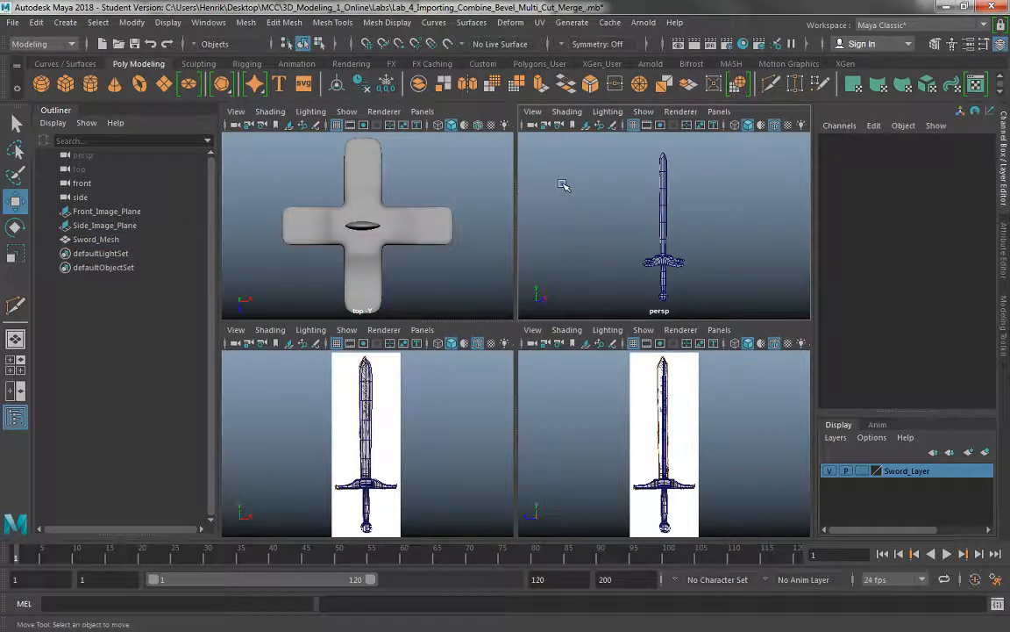